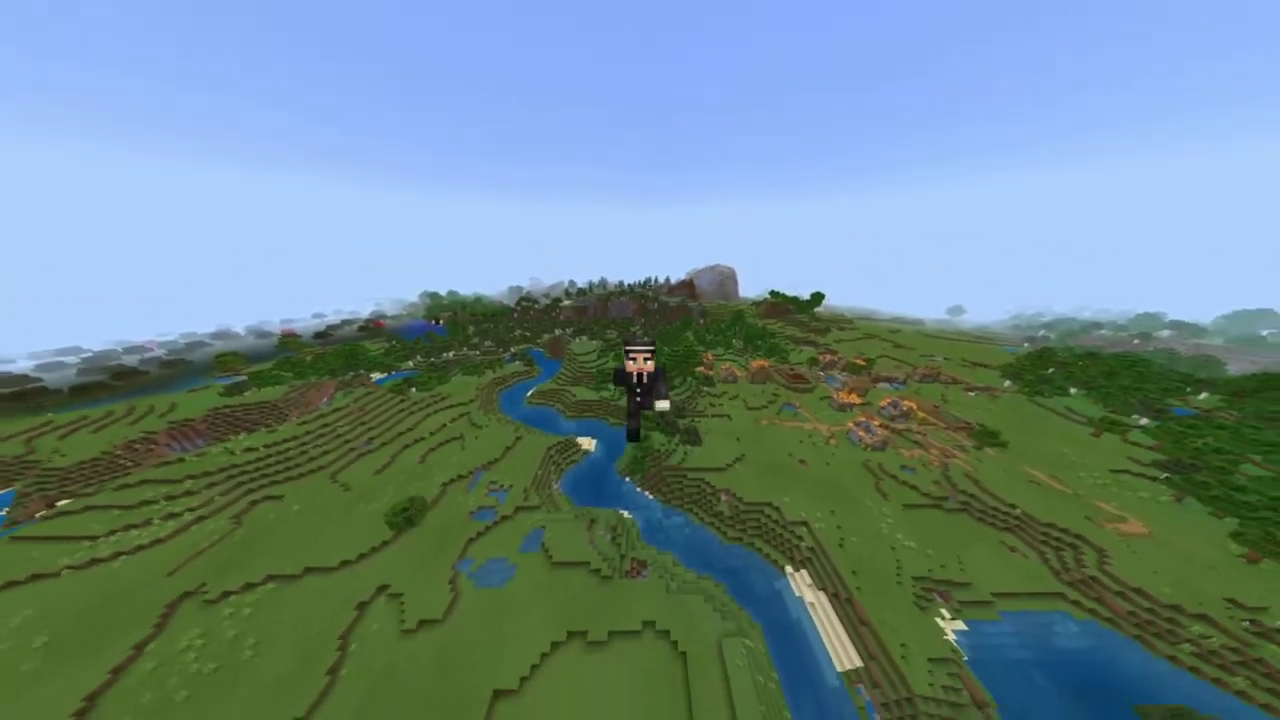
Step: Show the HUD in first-person view and obtain a command block with the command /give @s command_block
key(F1)
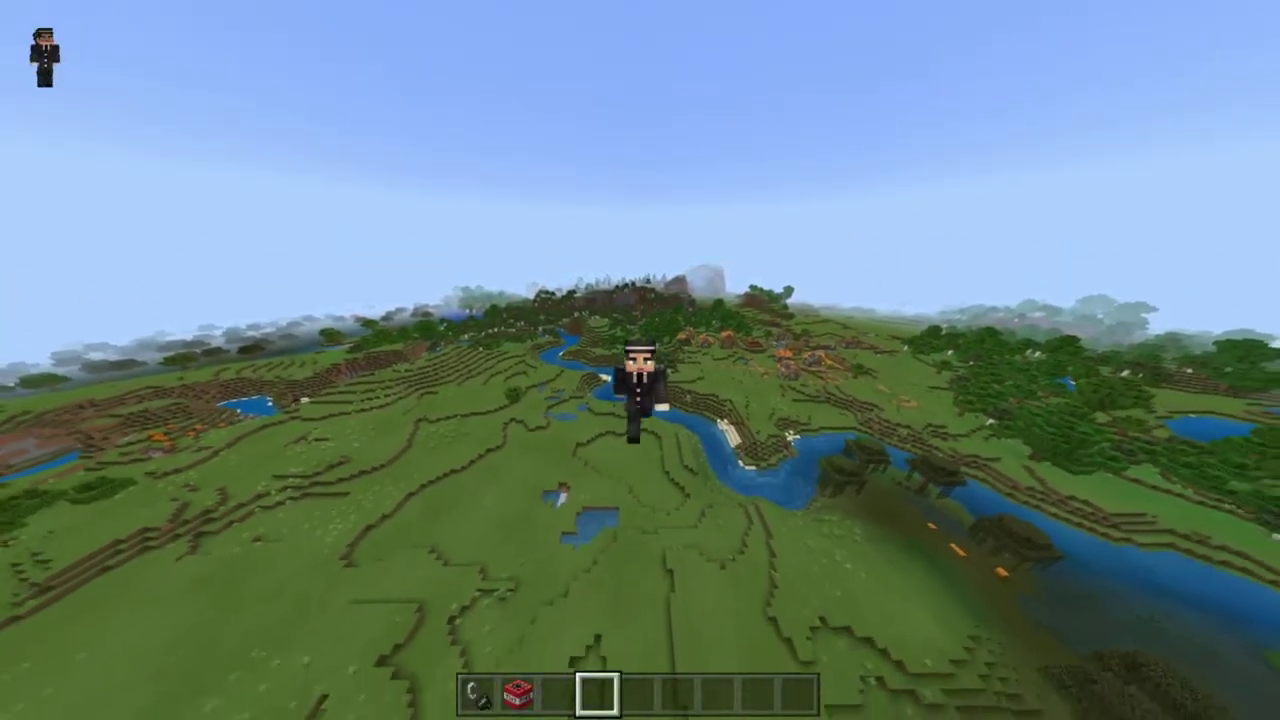
key(F5)
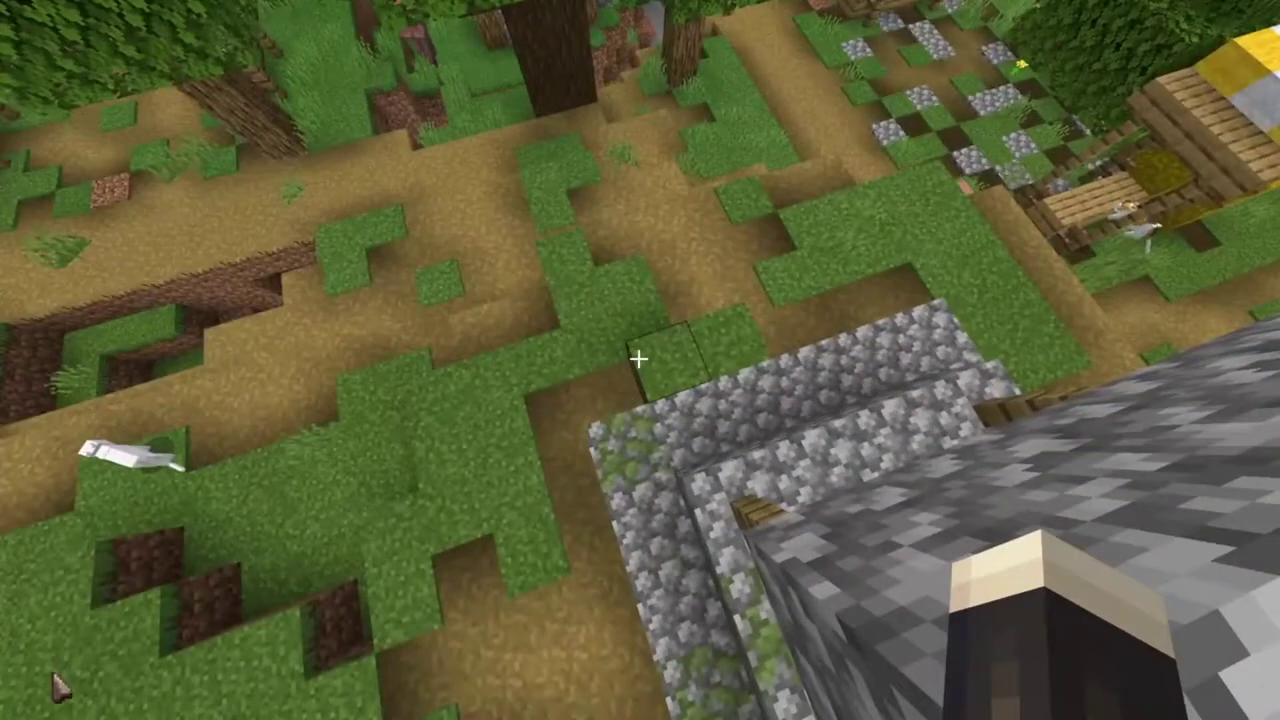
key(slash)
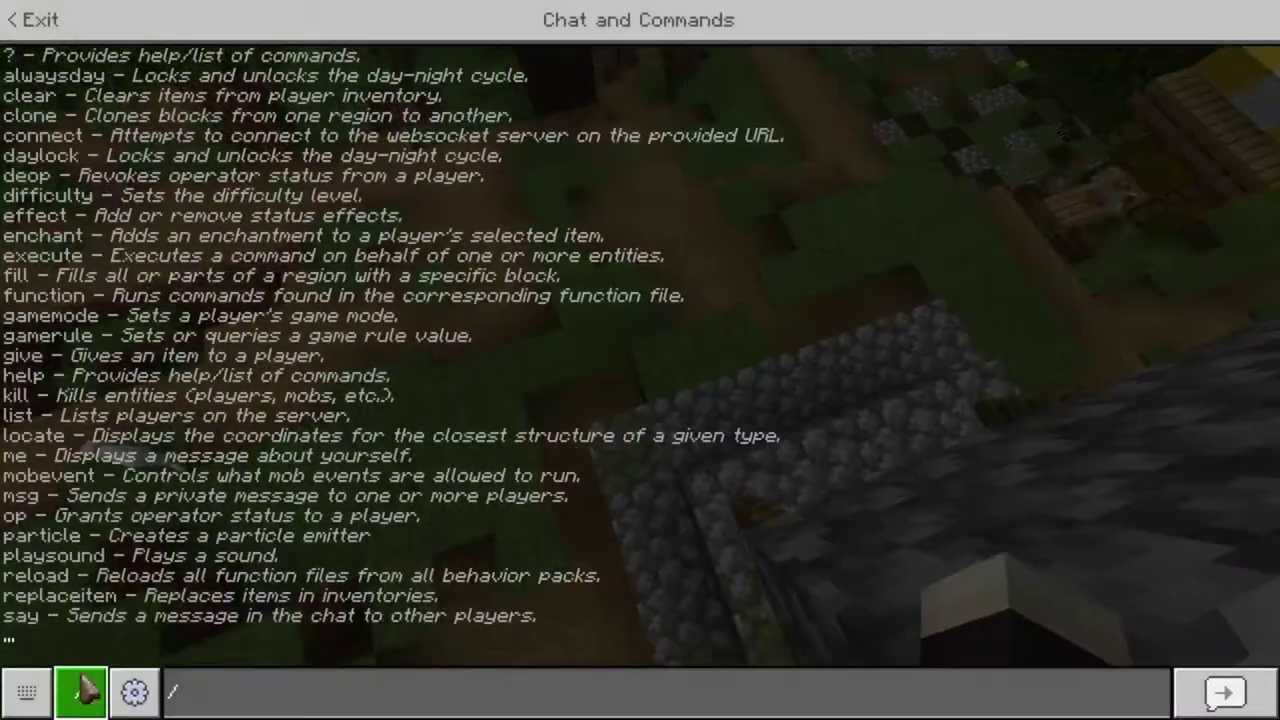
text(gi)
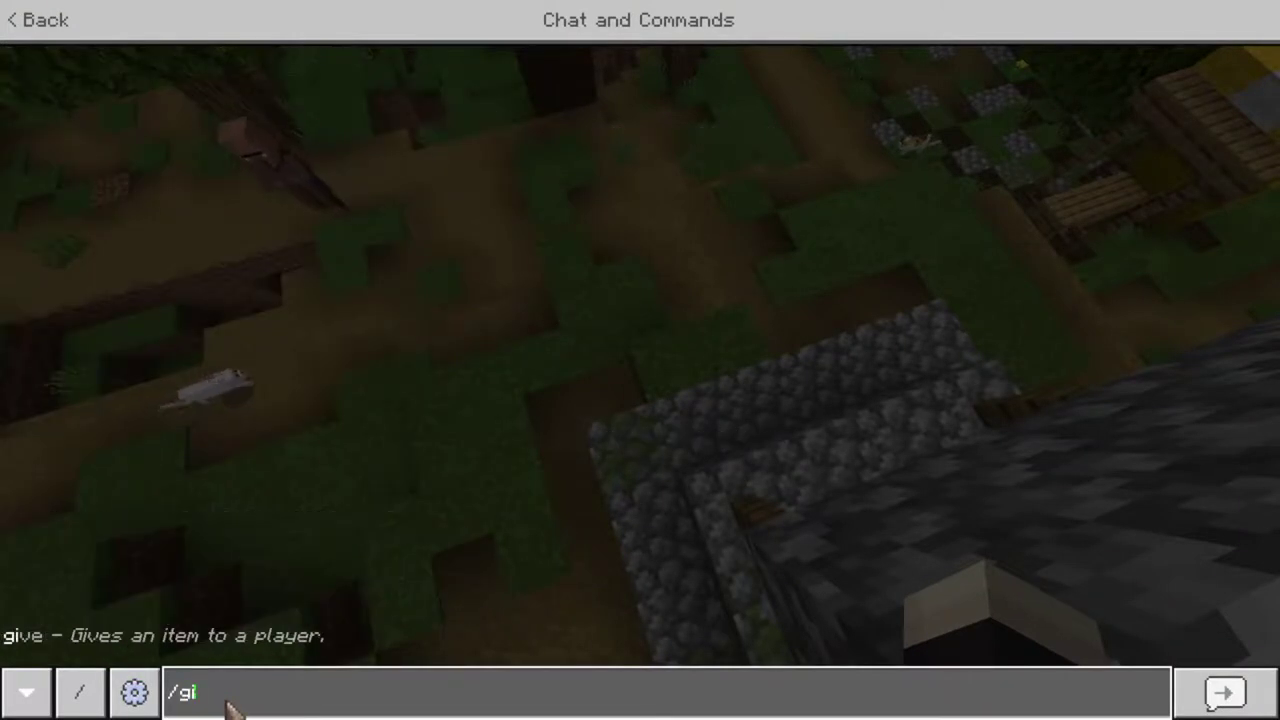
text(ve @s)
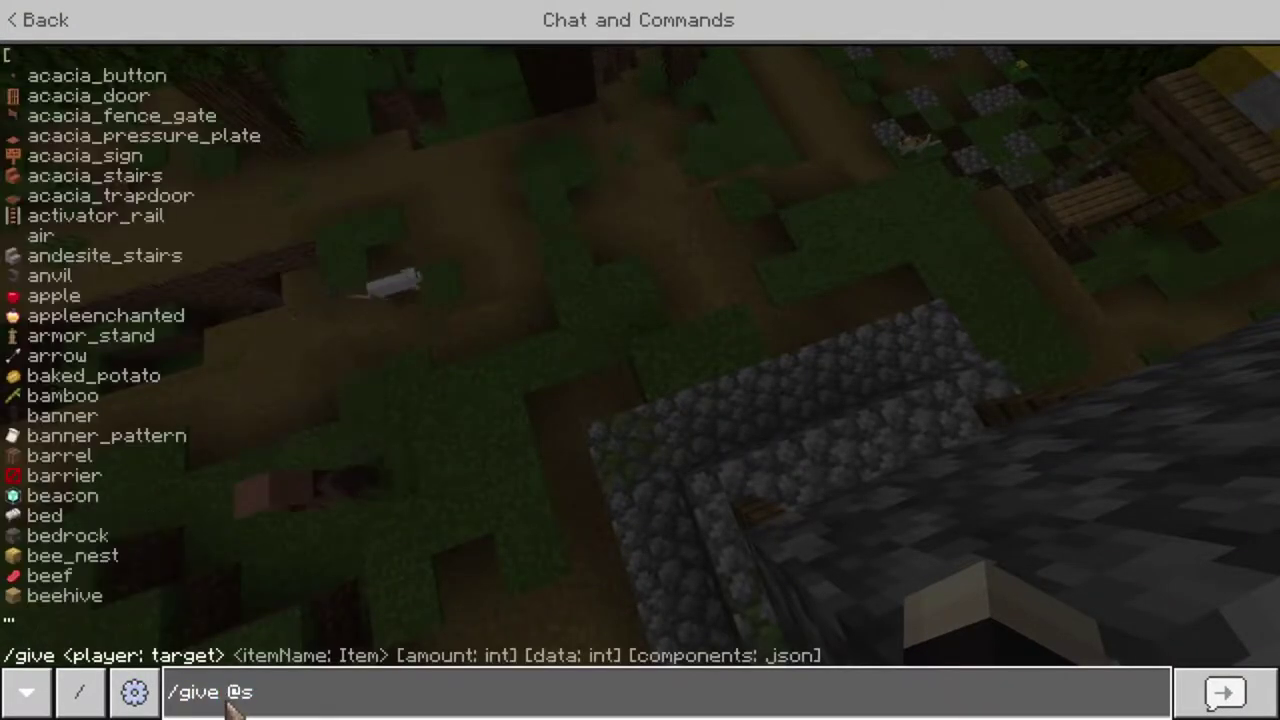
text( command_block)
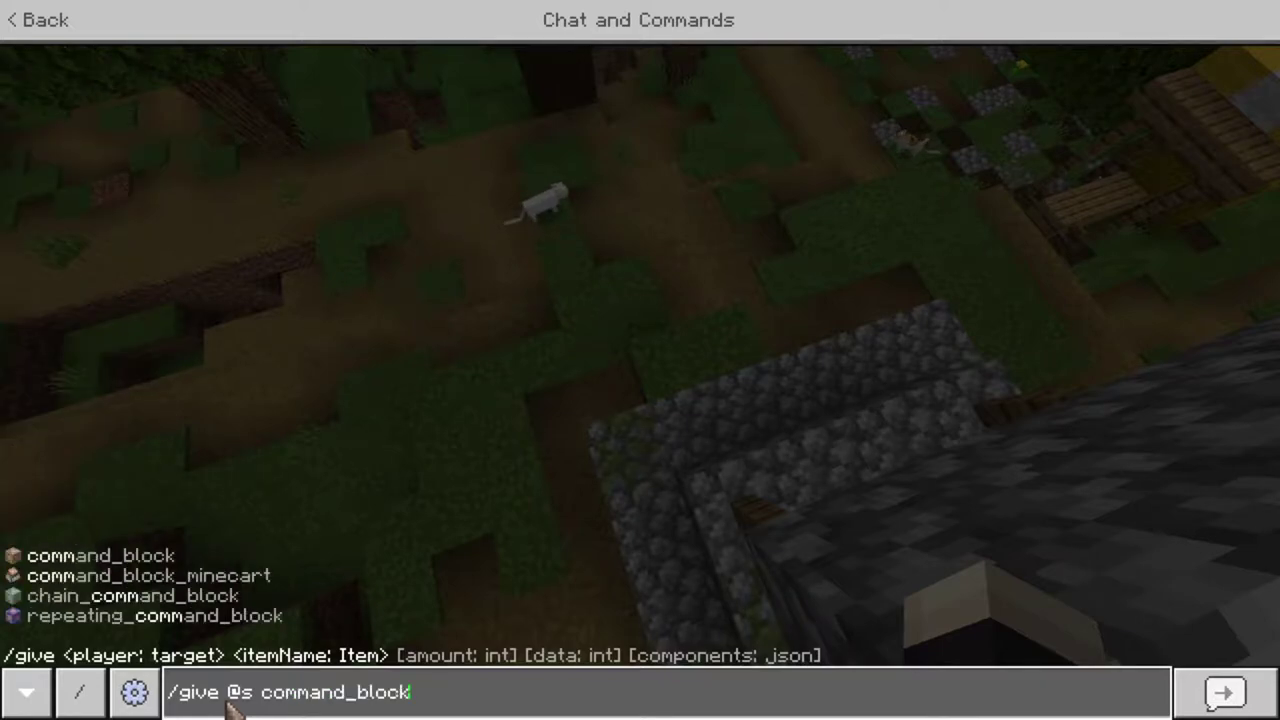
key(Return)
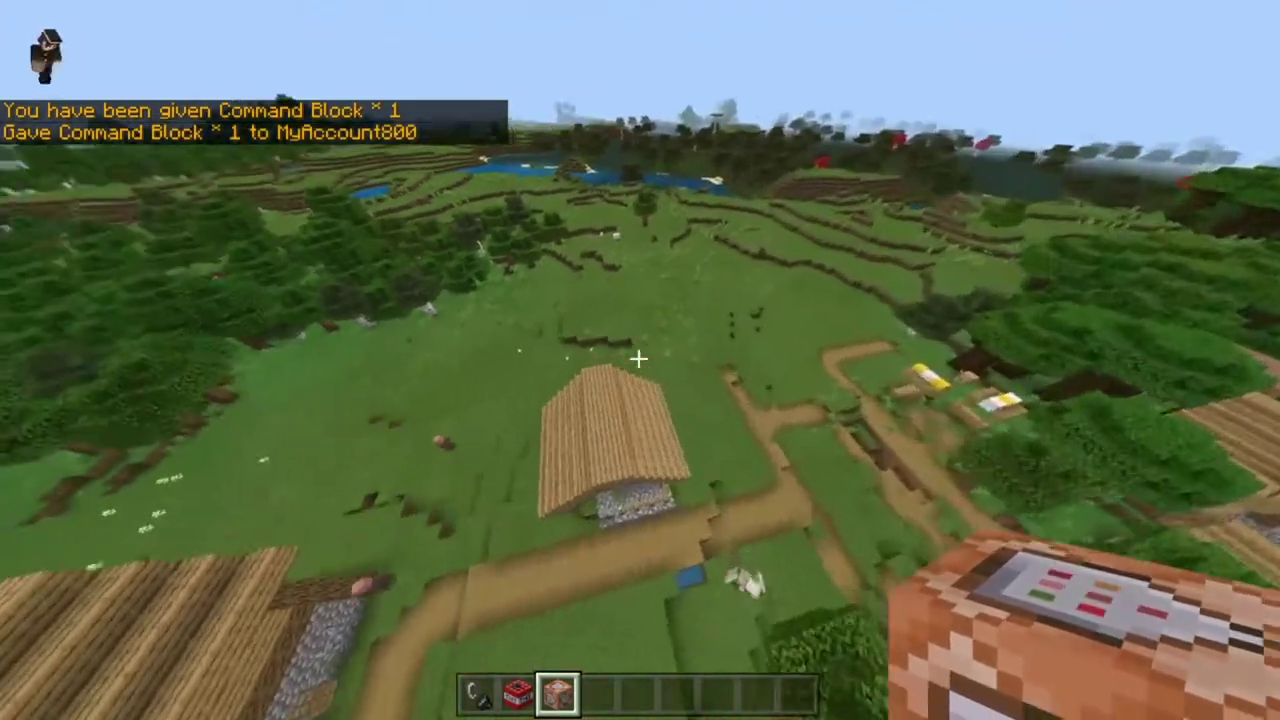
Step: Fly around the white concrete platform and examine its edges and corners from above and from ground level
key(e)
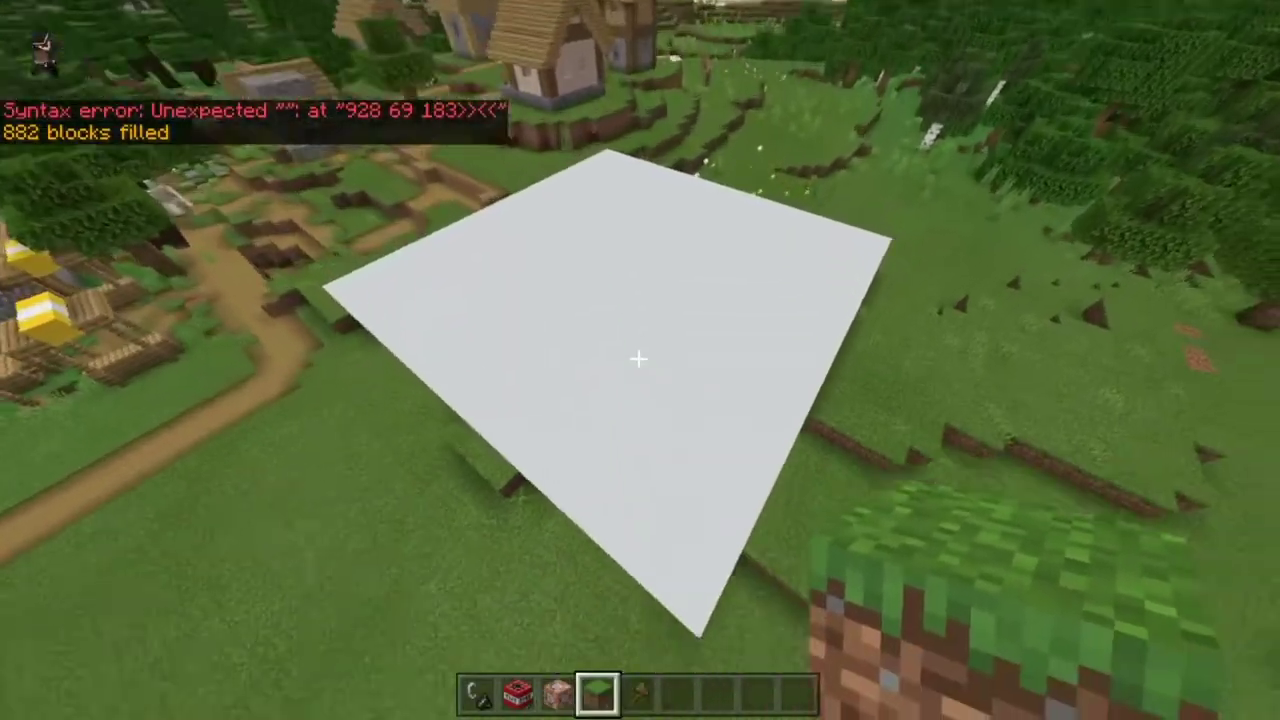
scroll(639, 359, down, 2)
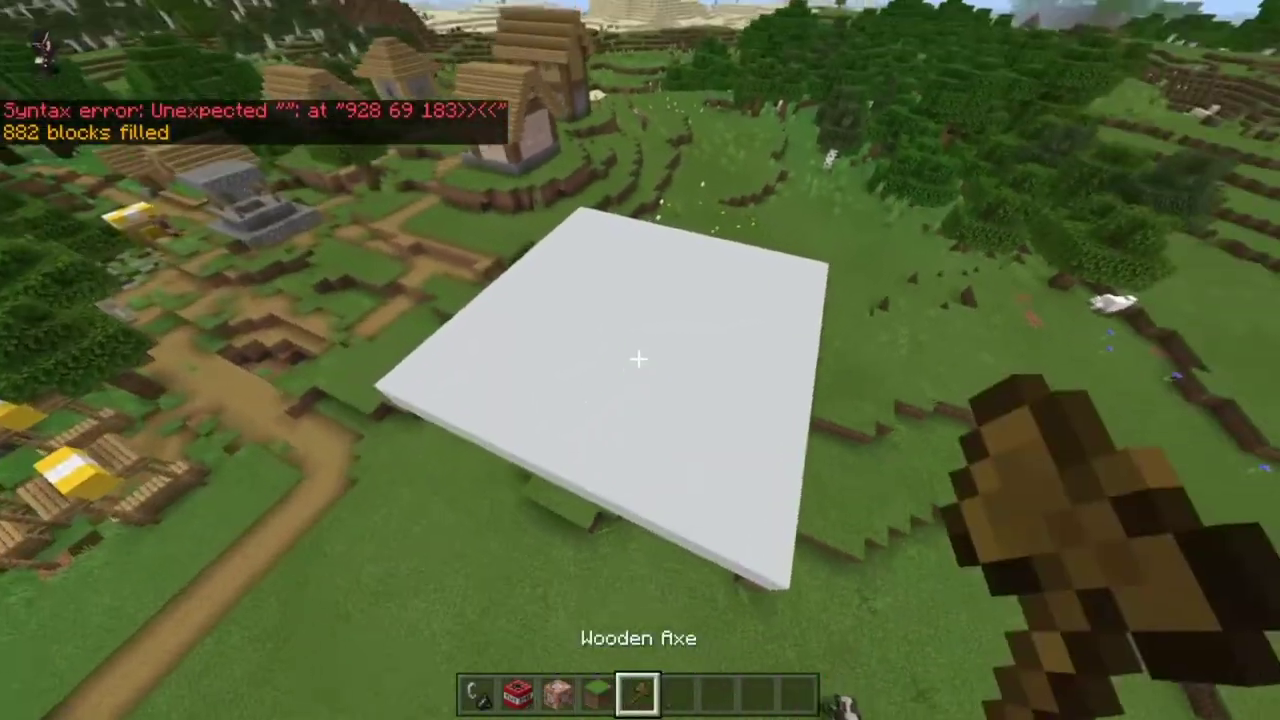
key(space)
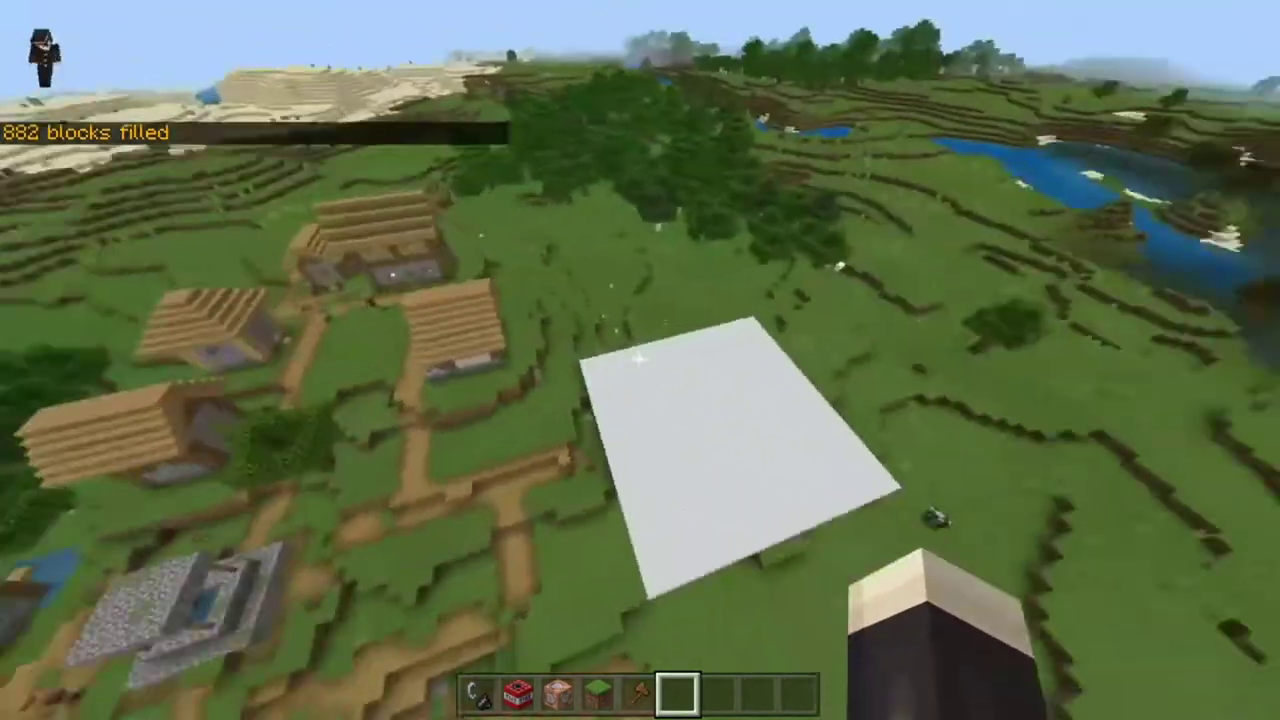
key(shift)
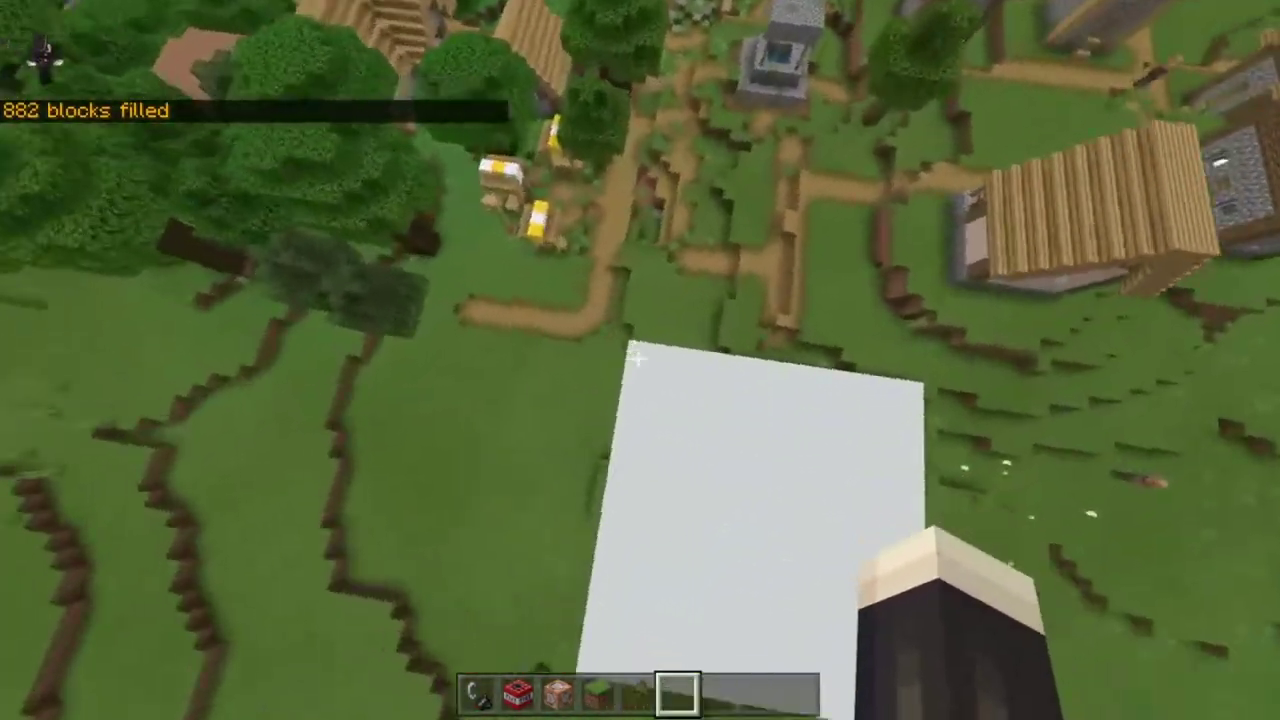
key(shift)
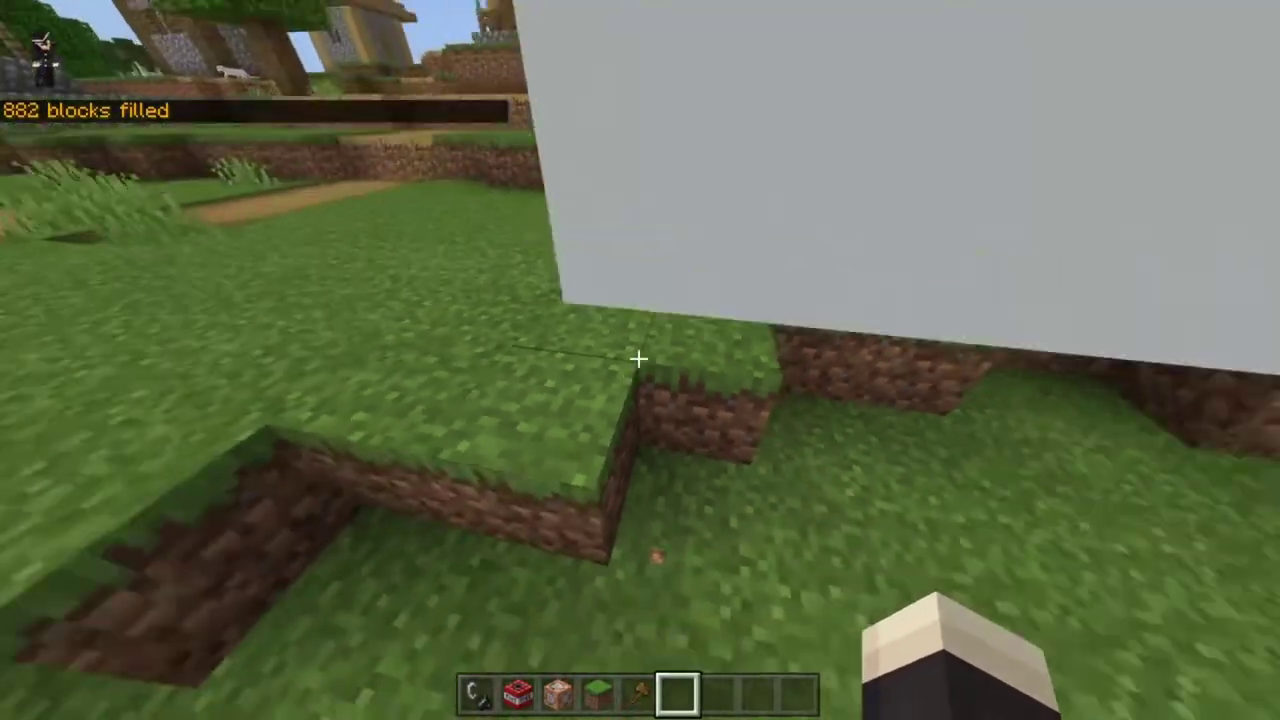
key(space)
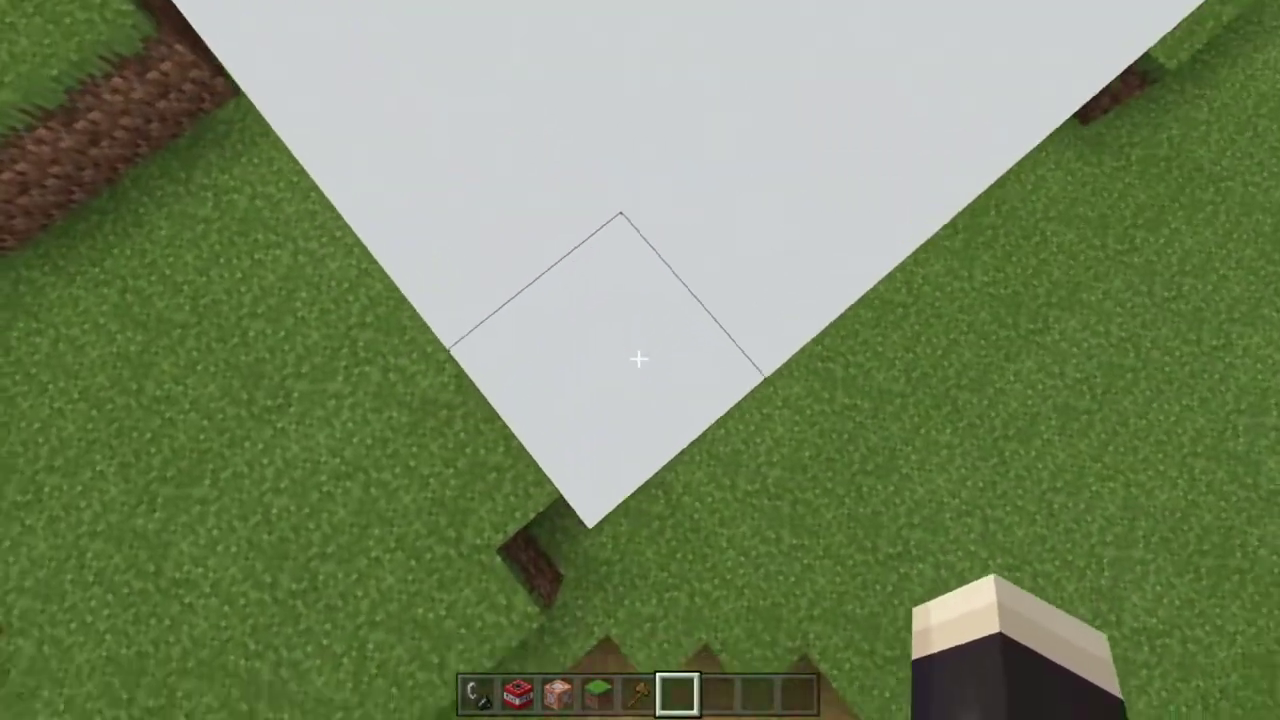
key(slash)
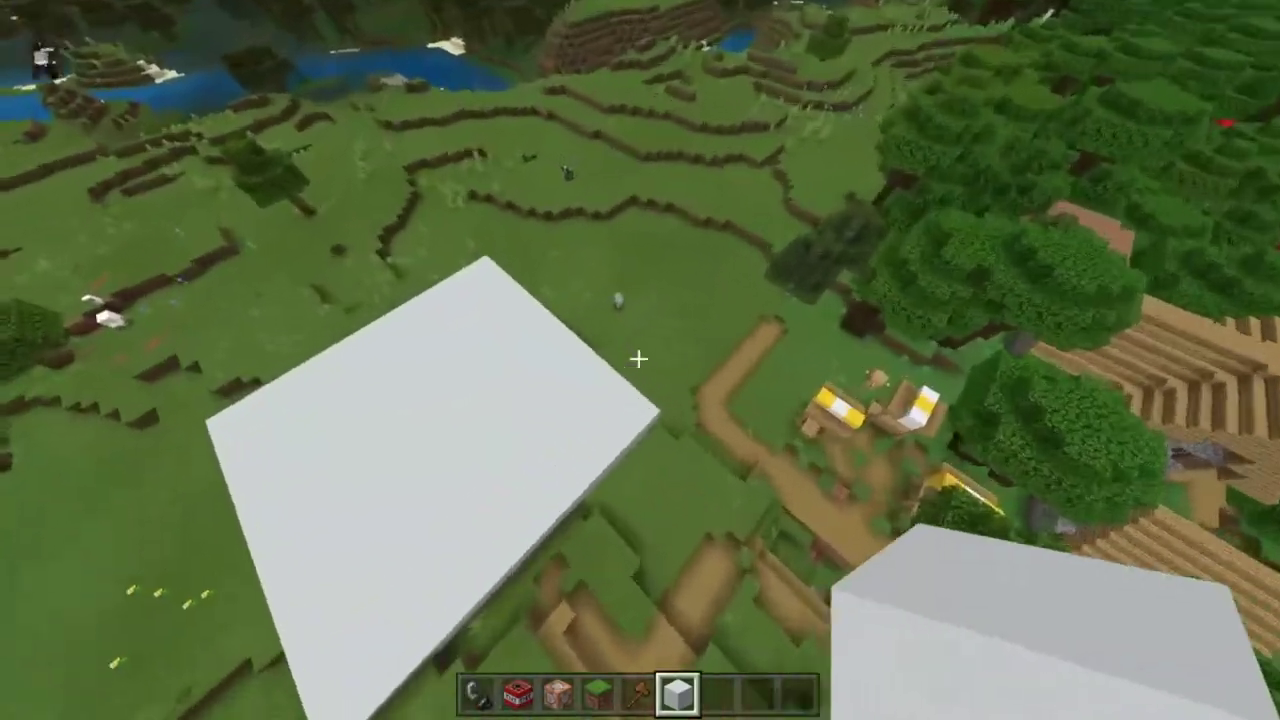
Step: Place a command block on the white concrete platform near one of its corners
scroll(638, 358, up, 2)
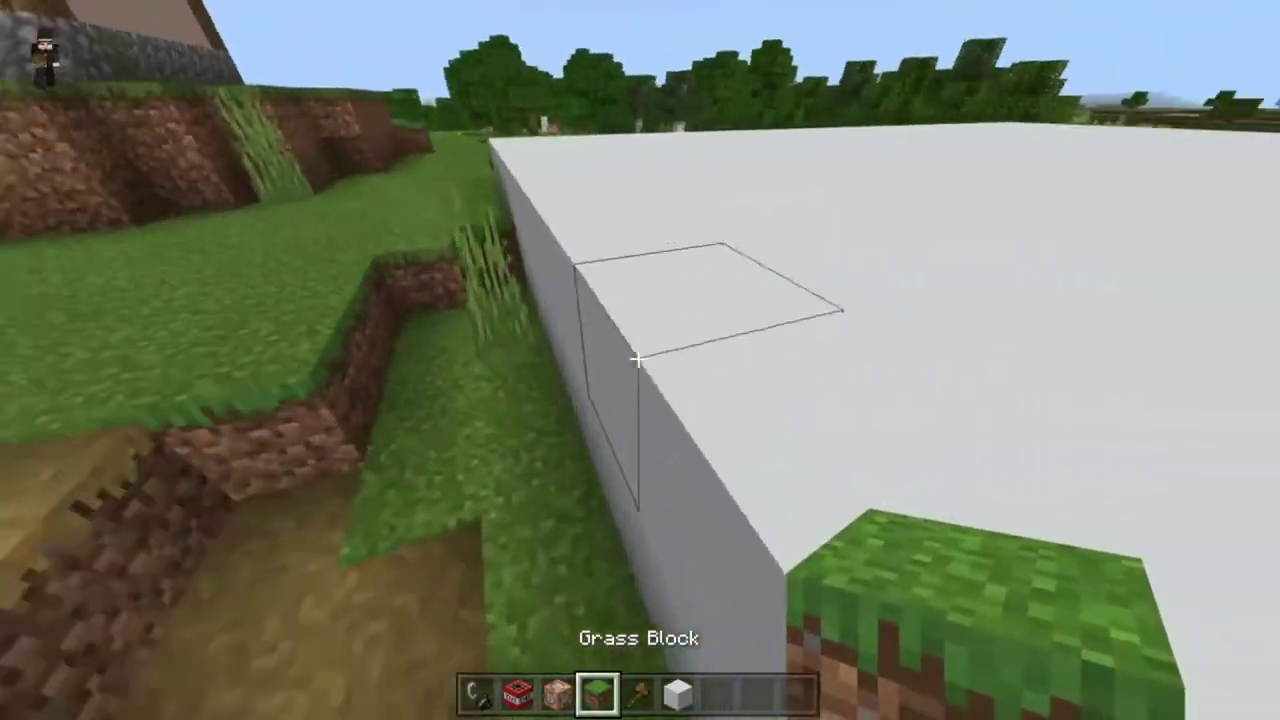
scroll(638, 358, up, 1)
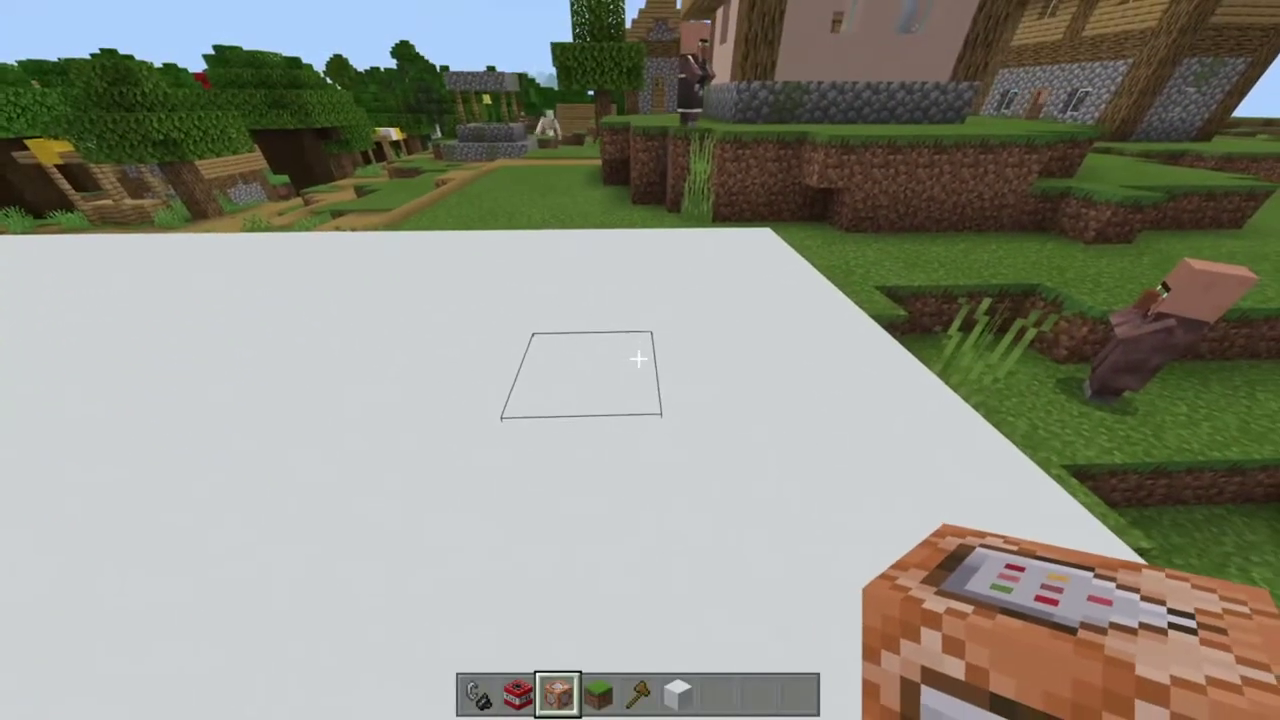
right_click(638, 358)
key(s)
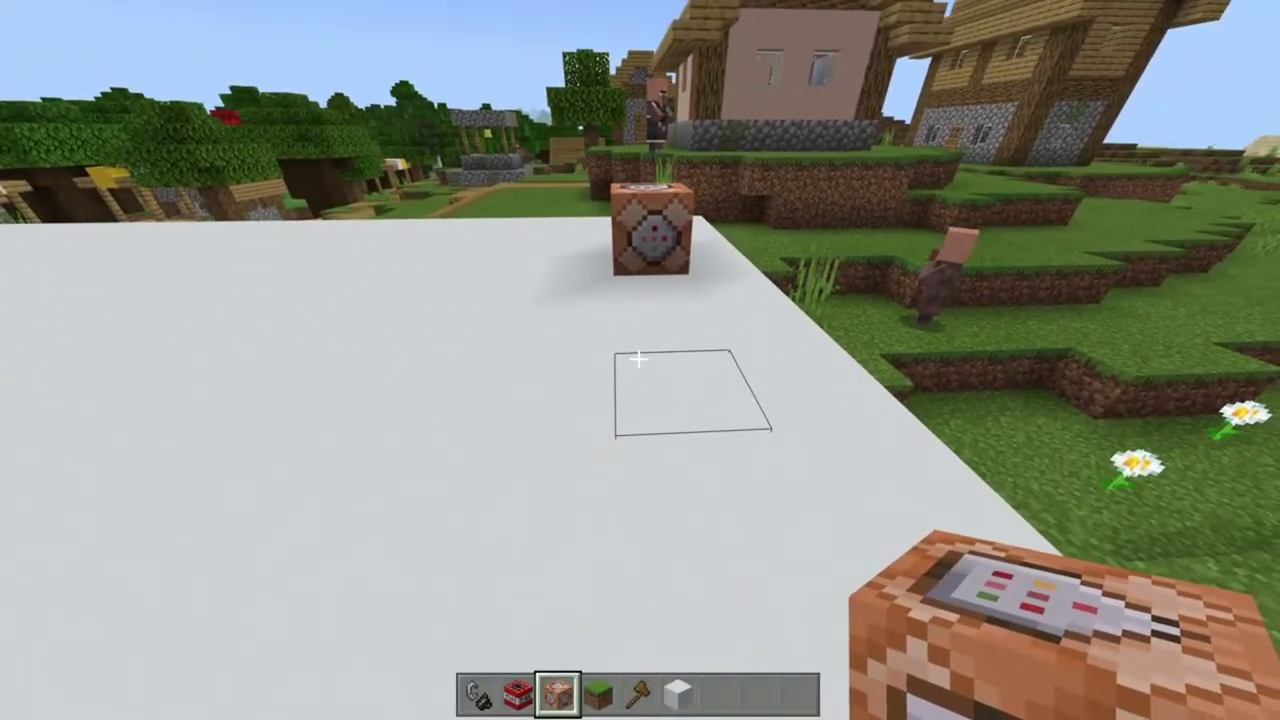
Step: Place two more command blocks in a row with the first, leaving a one-block gap between neighbours
key(w)
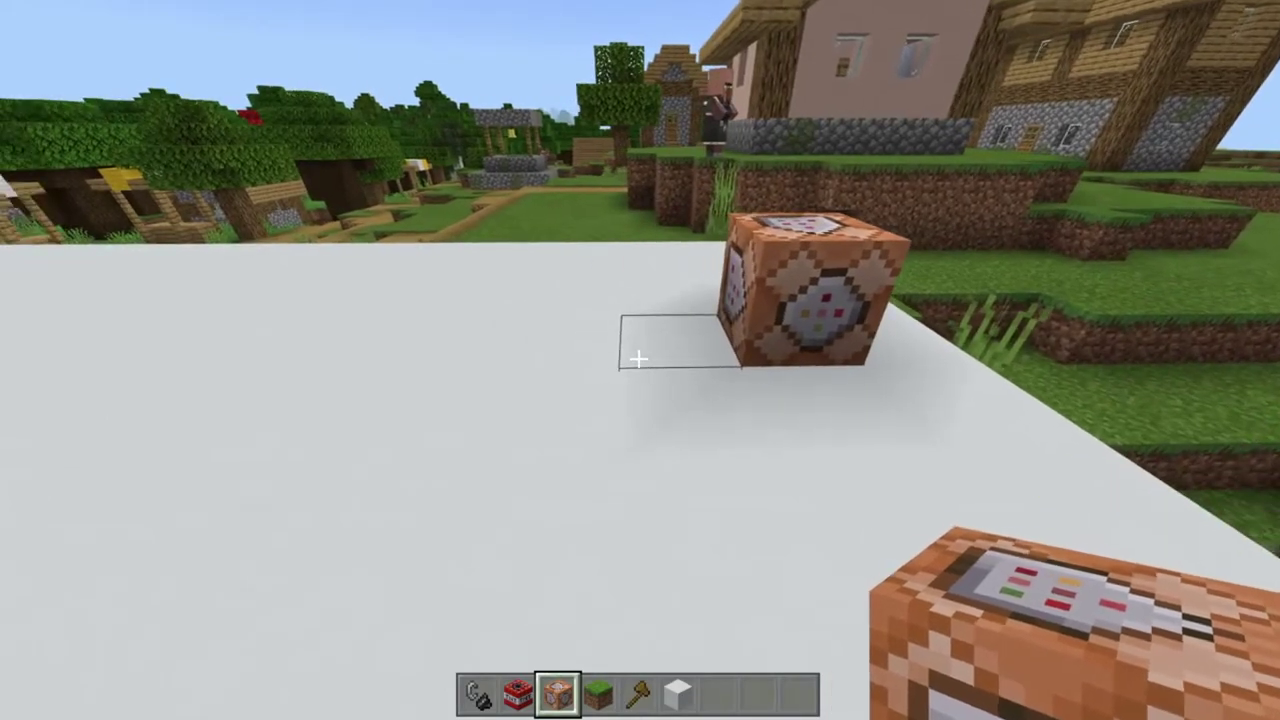
key(s)
key(e)
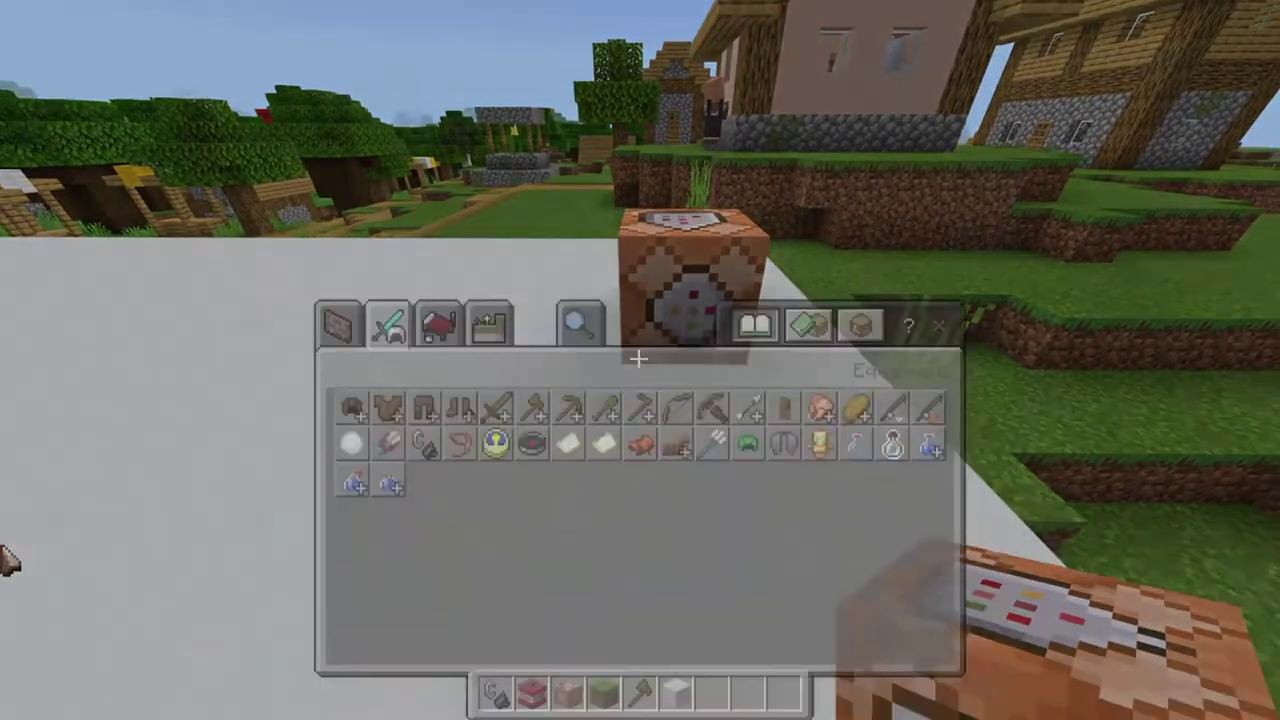
key(e)
key(a)
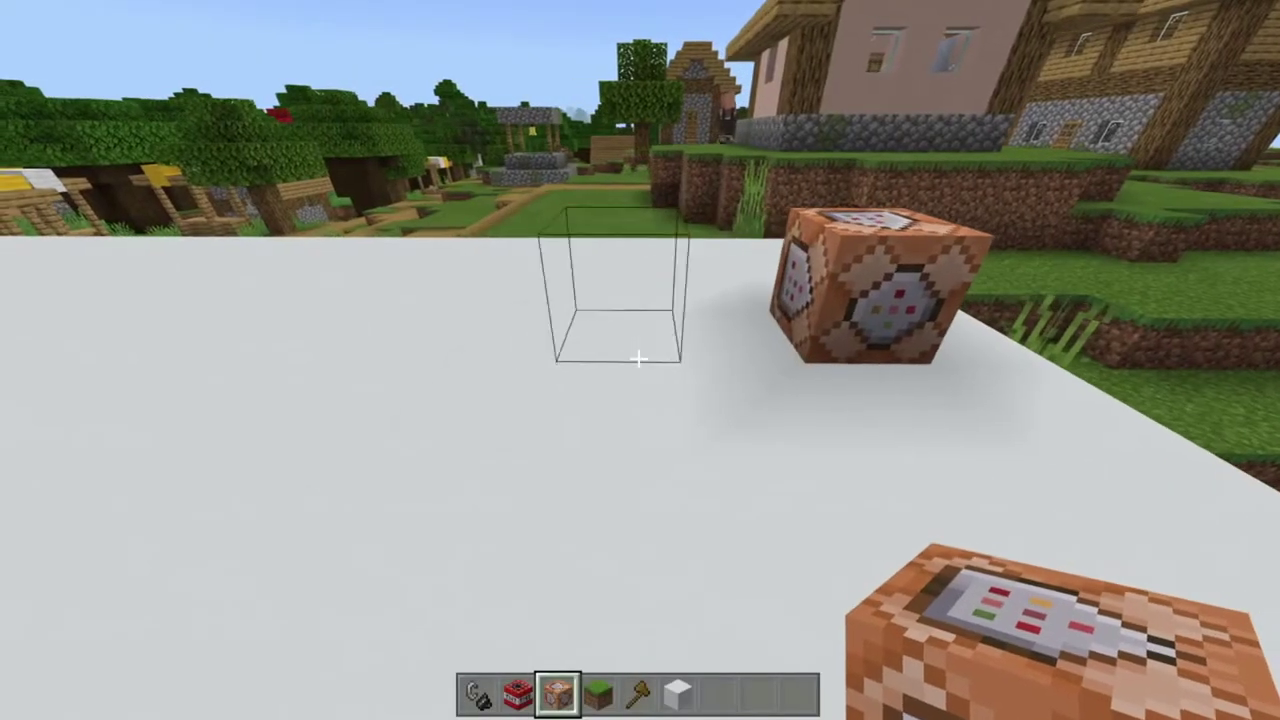
right_click(639, 358)
key(a)
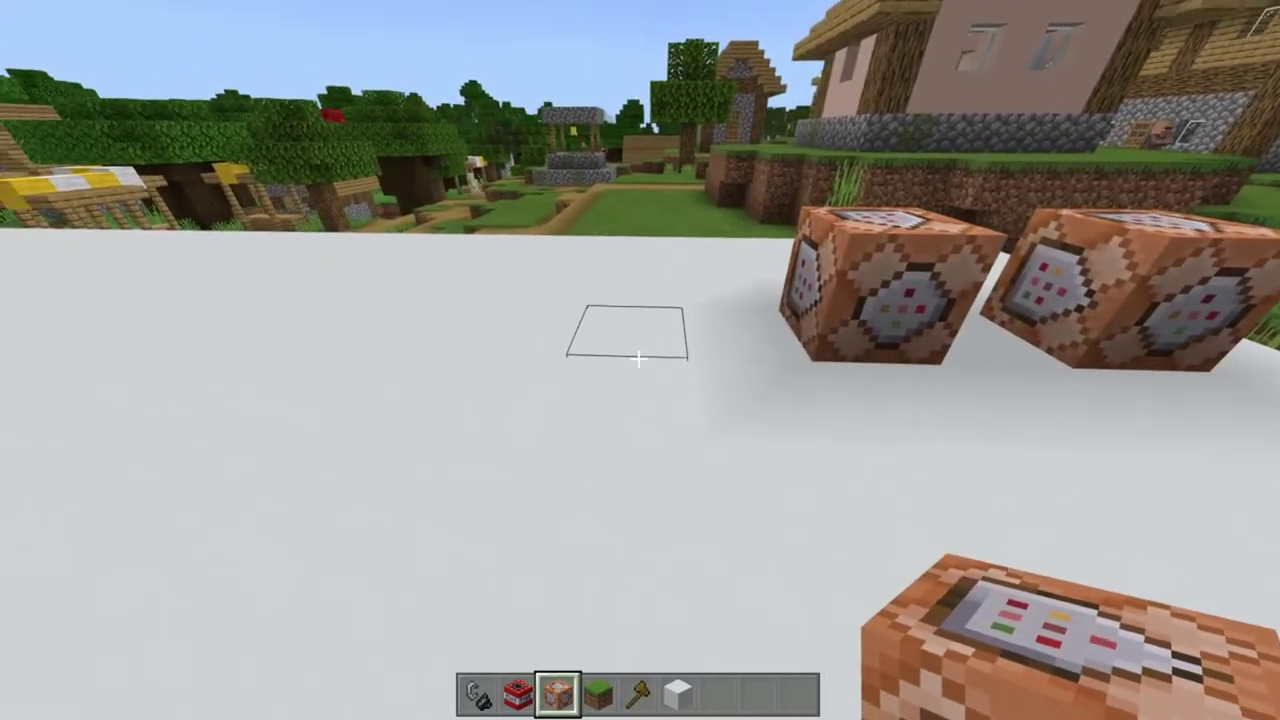
right_click(639, 358)
key(a)
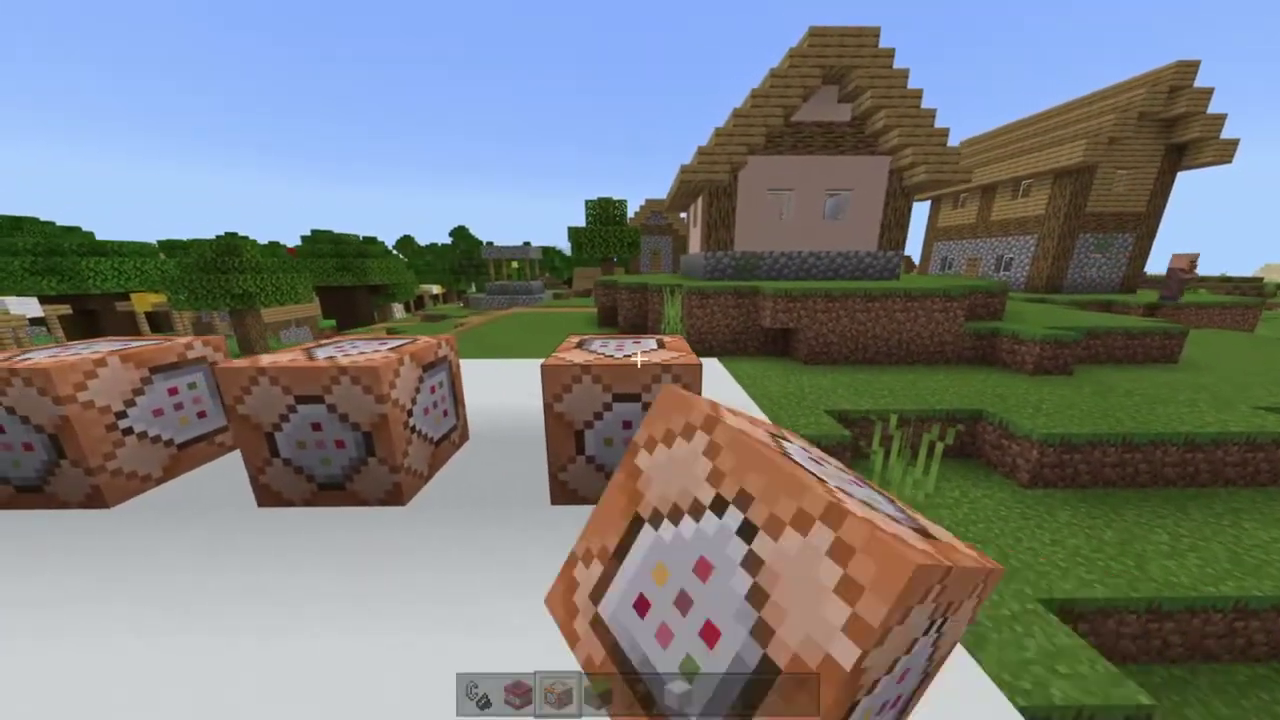
Step: Configure the first command block, nearest the platform's corner, as Repeat type with redstone set to Always Active
right_click(639, 358)
click(486, 240)
click(362, 288)
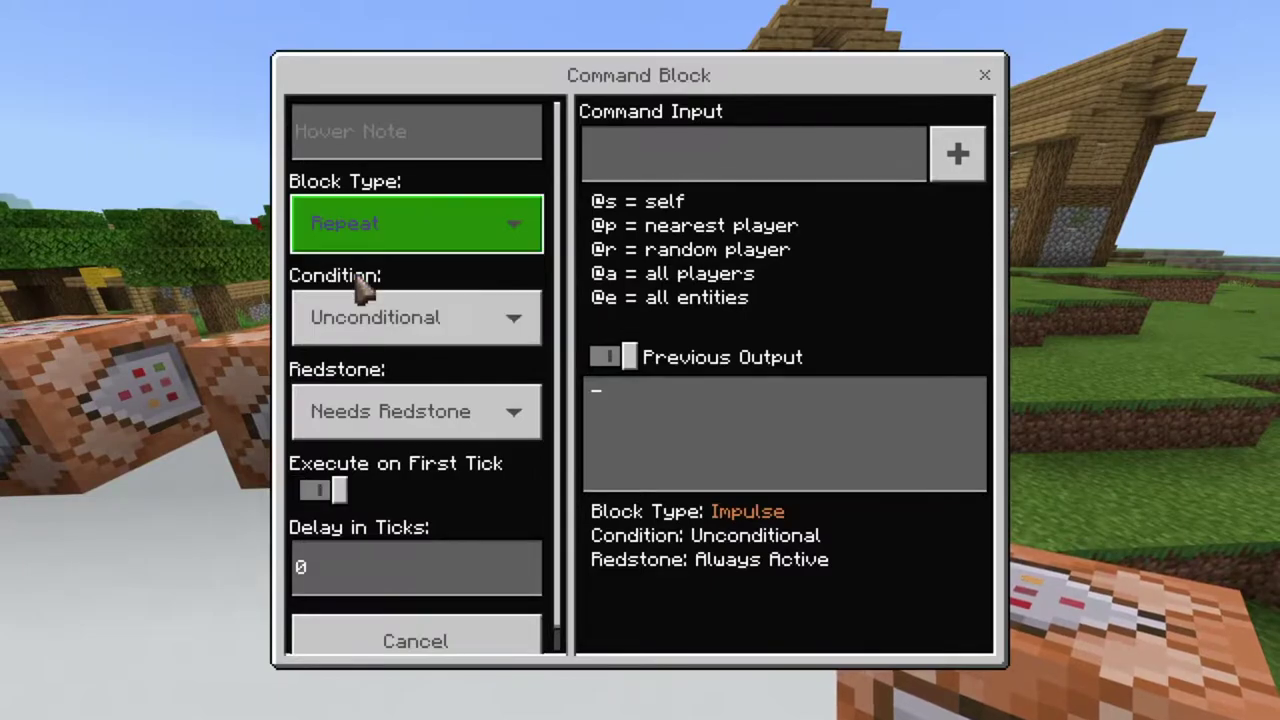
click(371, 409)
click(368, 406)
key(Escape)
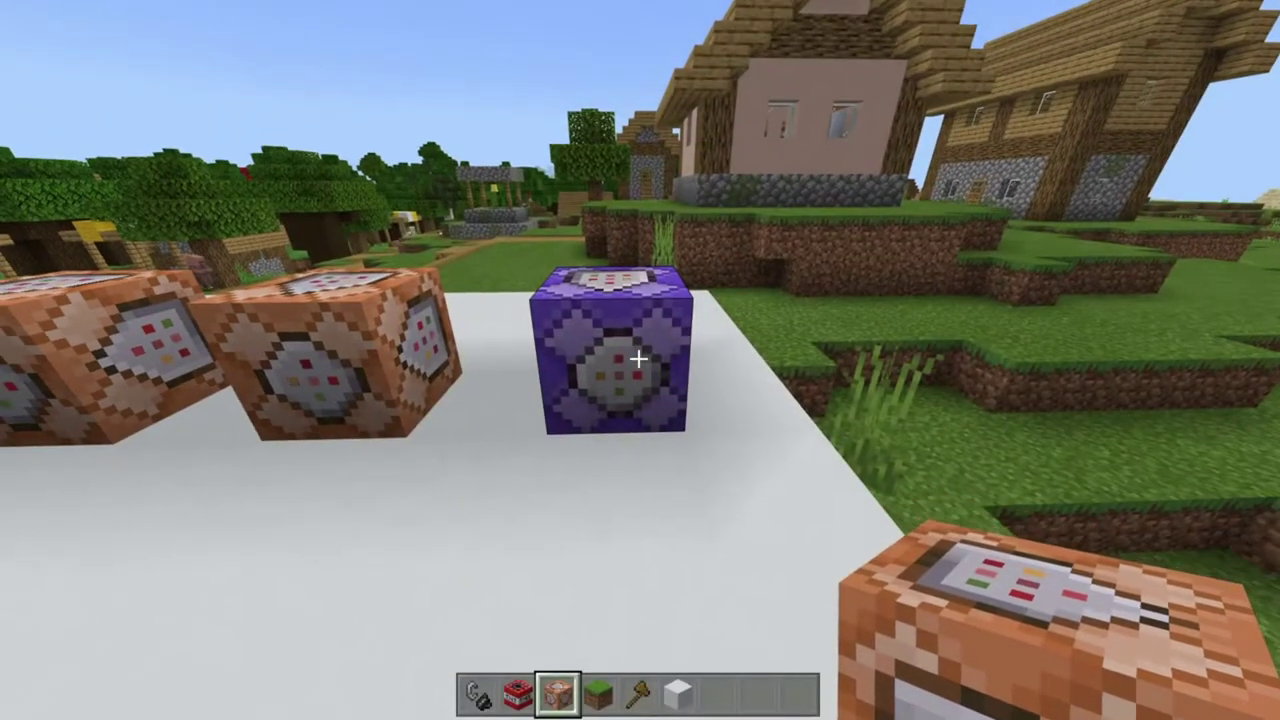
right_click(639, 358)
click(371, 406)
click(368, 406)
key(Escape)
Step: Set the middle command block to Always Active and change its block type to Repeat
key(a)
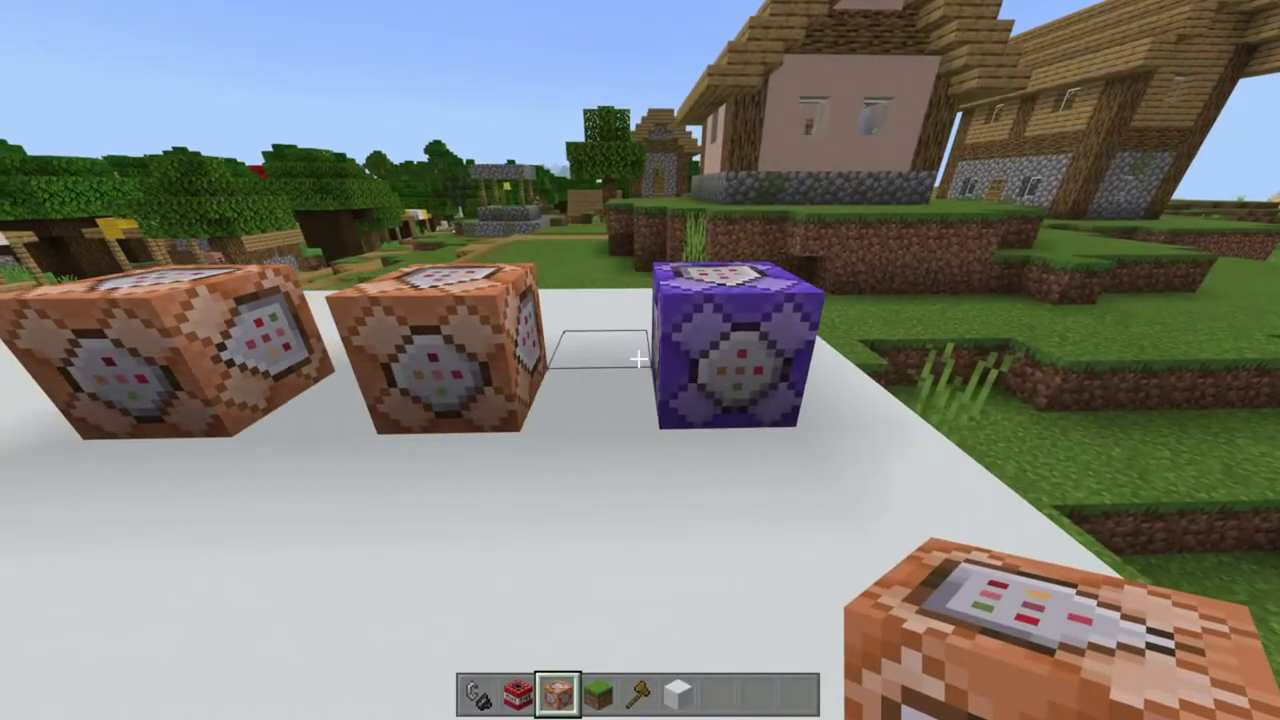
right_click(639, 358)
click(371, 409)
click(368, 404)
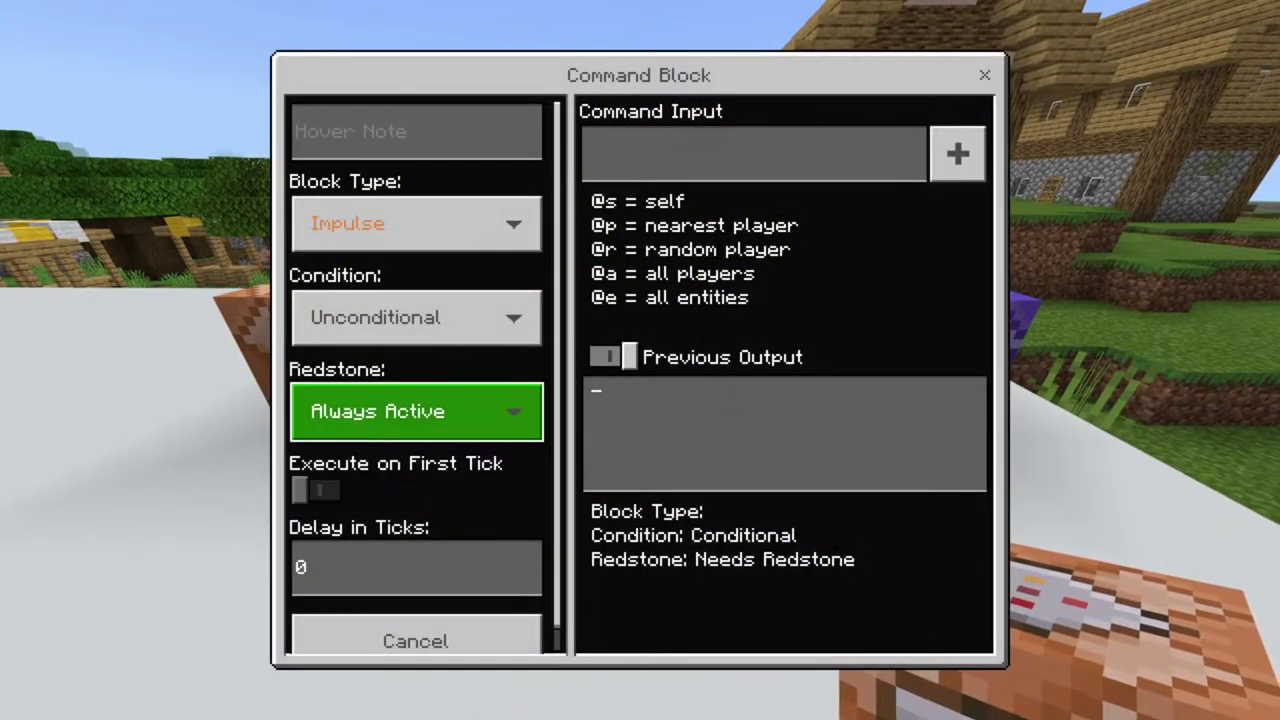
key(Escape)
right_click(639, 358)
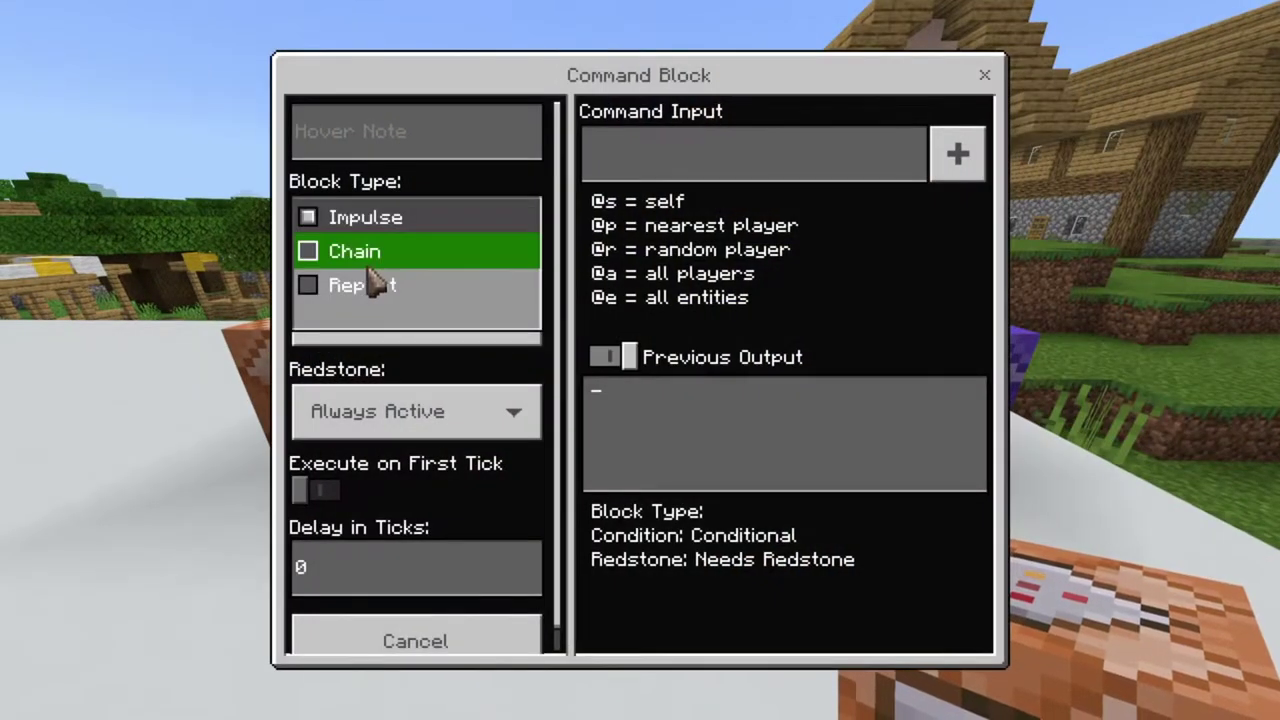
click(372, 285)
key(Escape)
Step: Configure the third command block in the row as Repeat type with redstone set to Always Active
key(a)
right_click(639, 358)
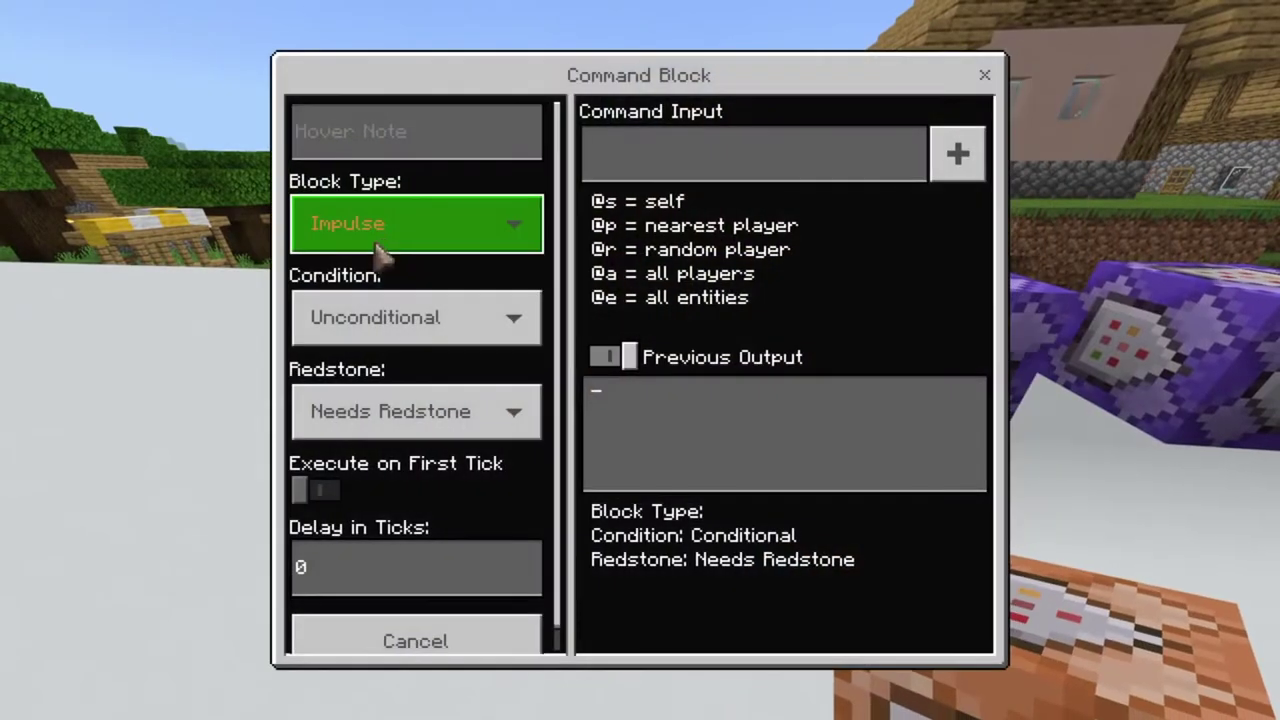
click(380, 252)
click(360, 290)
click(338, 410)
key(Escape)
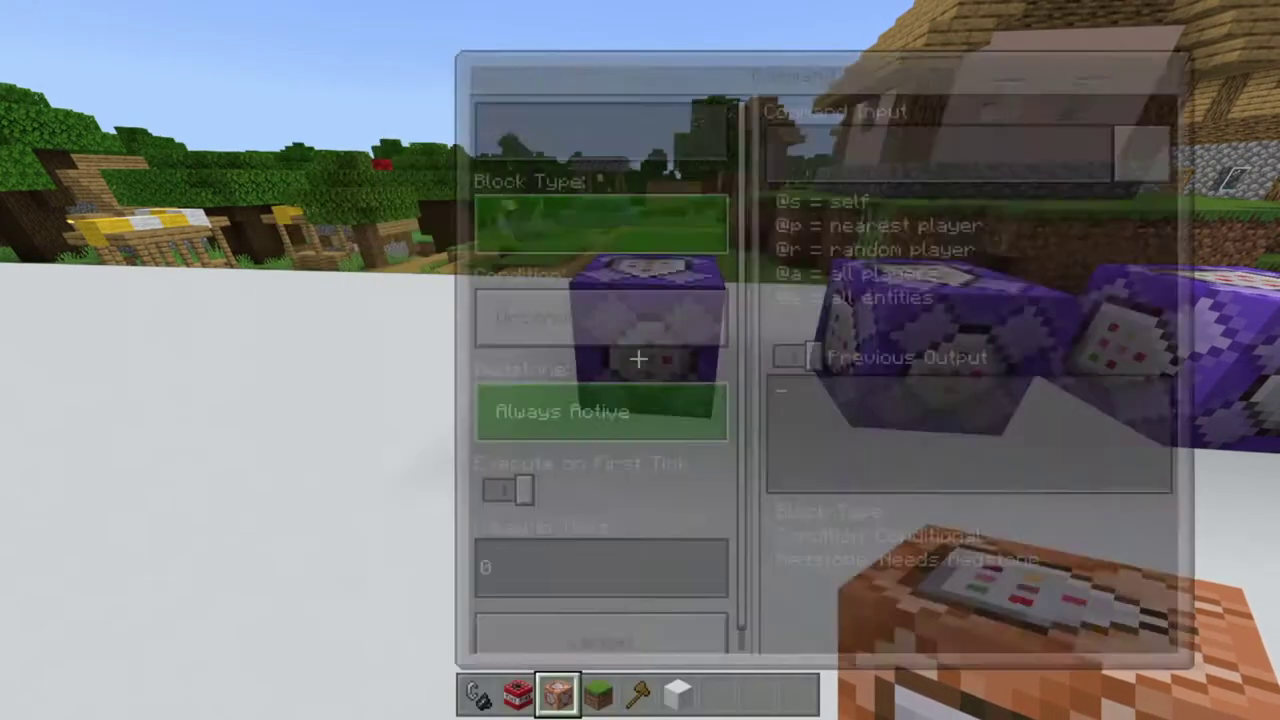
Step: Add a redstone comparator from the creative inventory's items to the hotbar
key(e)
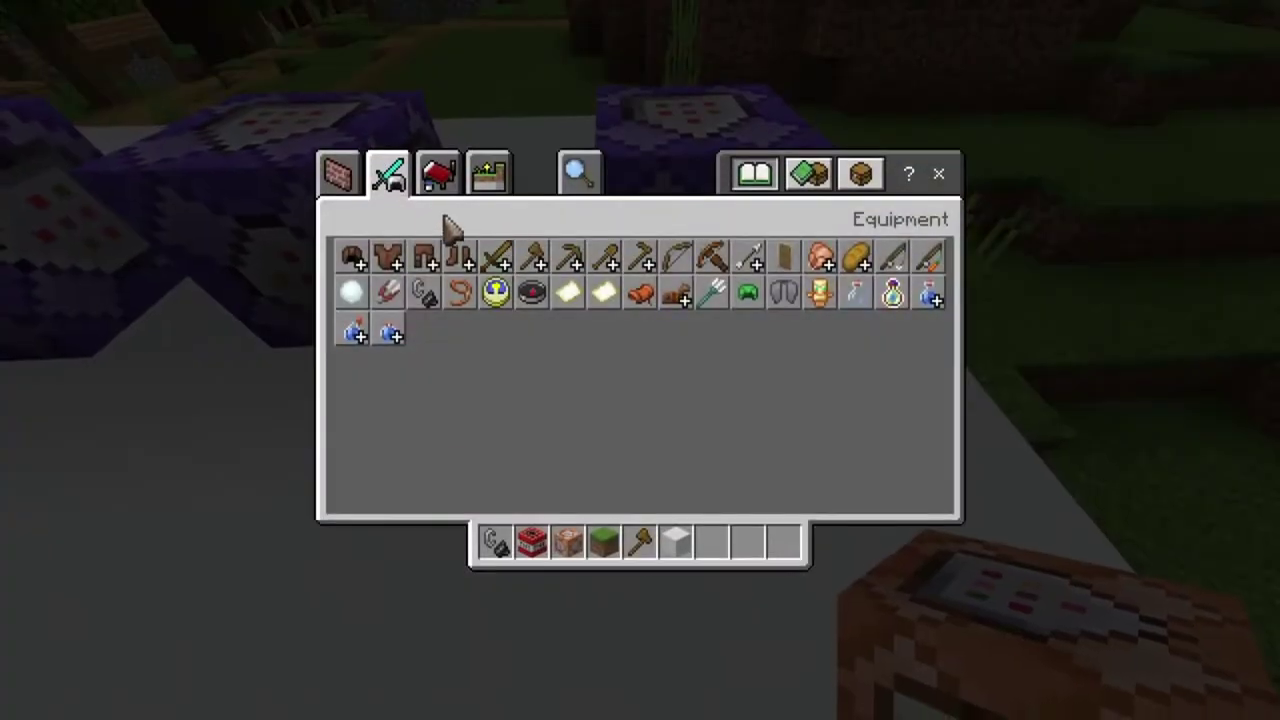
click(494, 185)
click(436, 190)
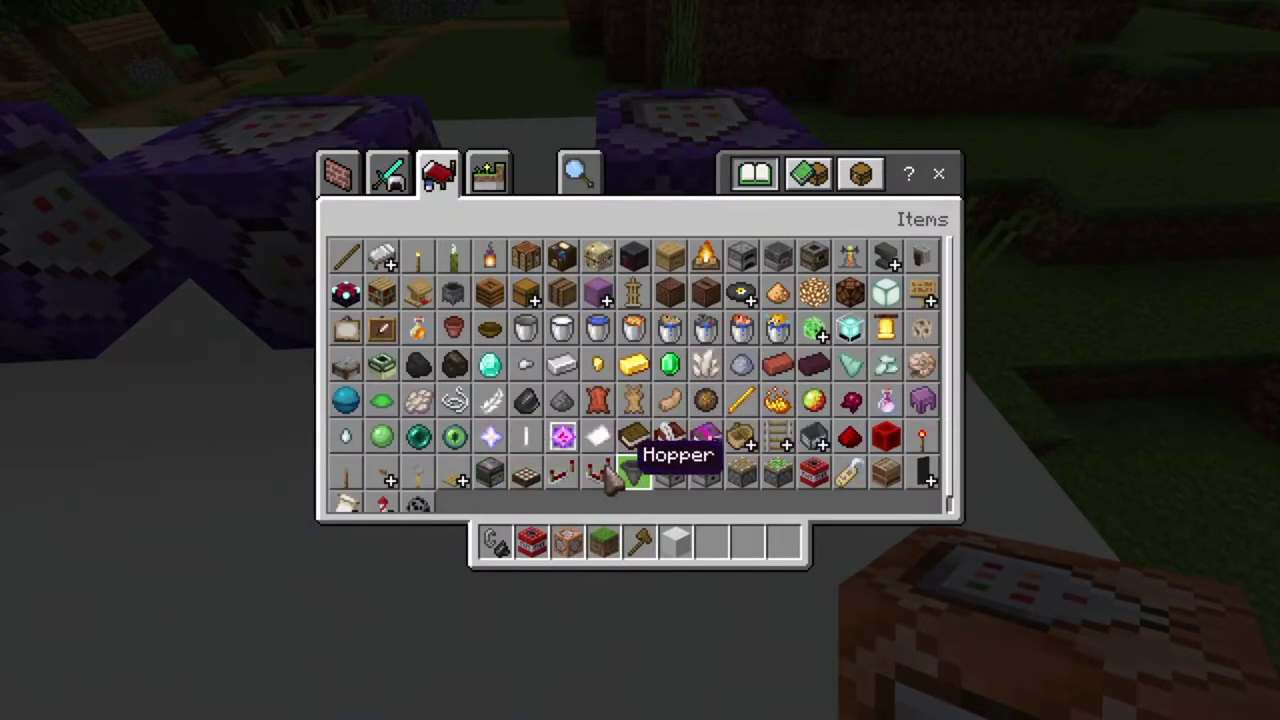
click(597, 480)
key(e)
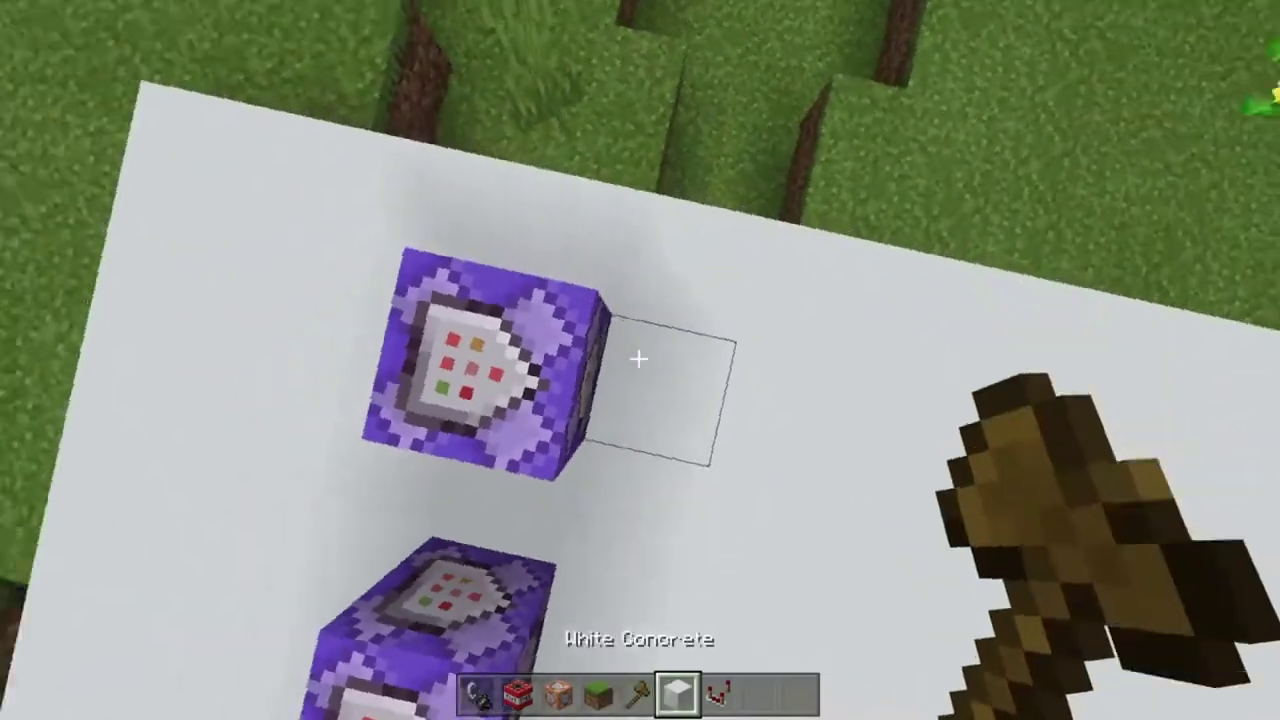
Step: Place a redstone comparator directly against each of the three repeating command blocks, on the same side of the row
scroll(640, 360, down, 1)
right_click(639, 358)
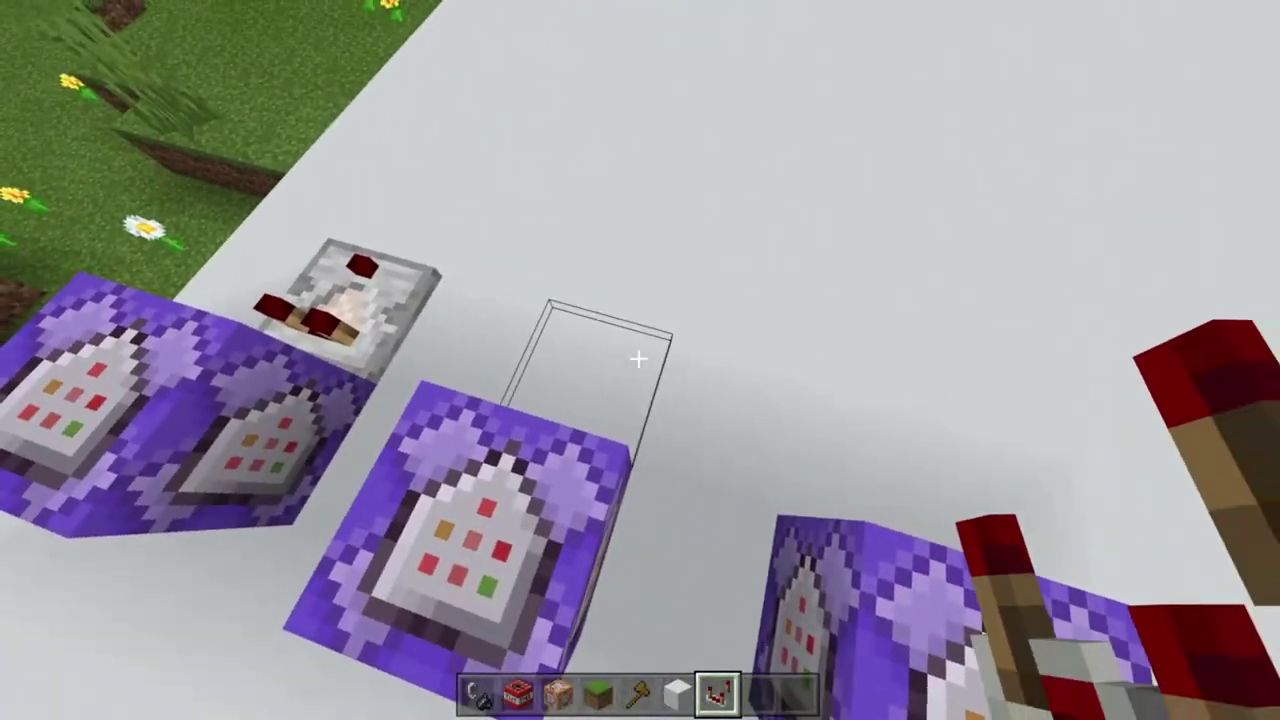
right_click(639, 358)
right_click(639, 358)
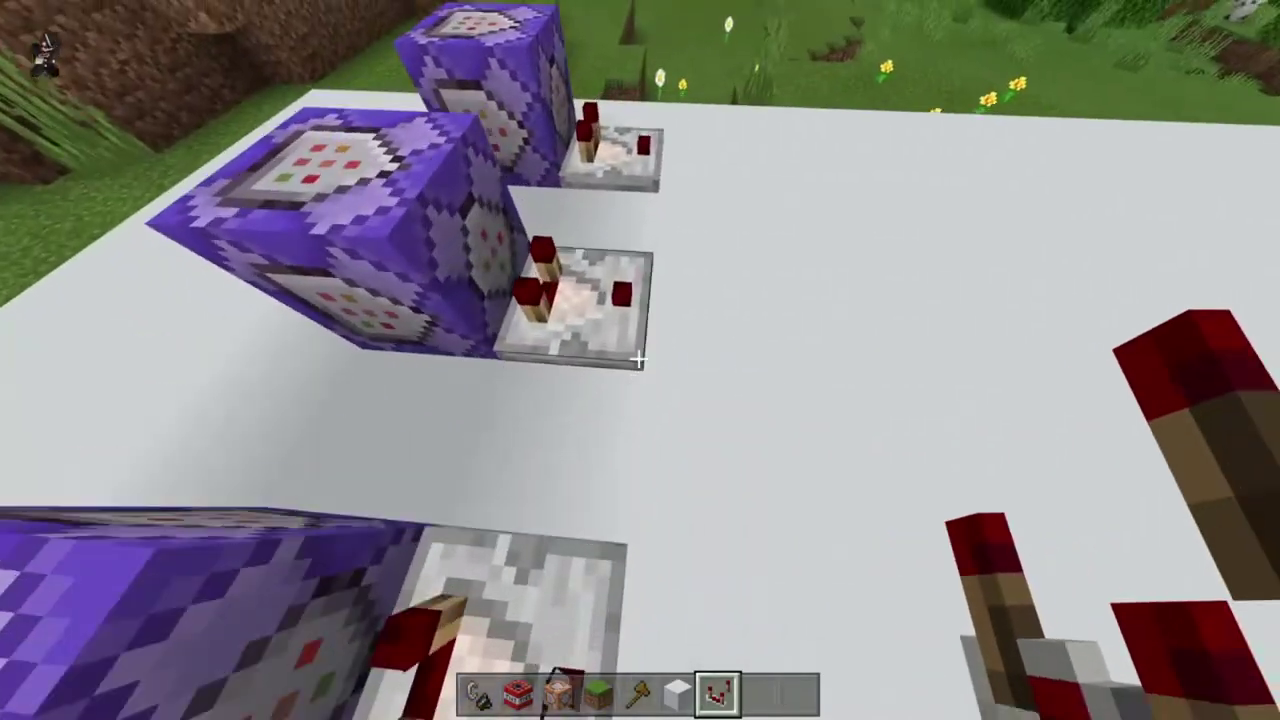
Step: Add a redstone repeater from the creative inventory's items to the hotbar
scroll(640, 360, up, 3)
key(e)
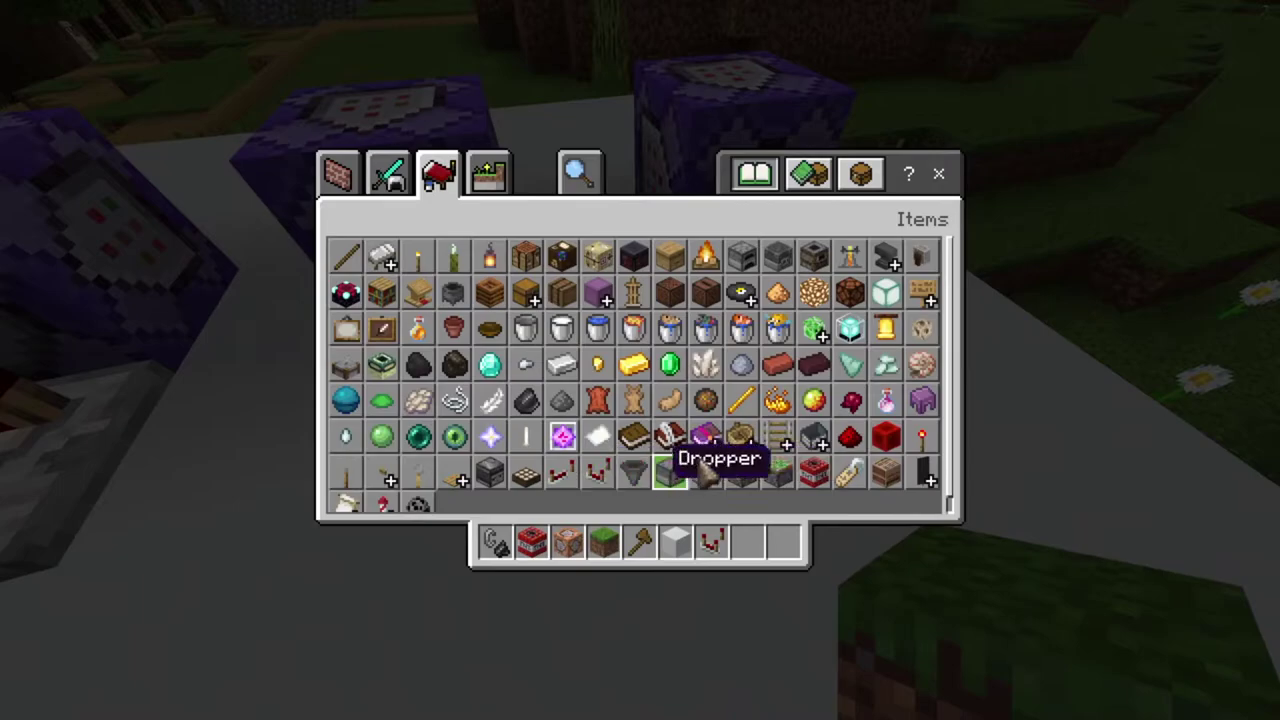
scroll(740, 463, down, 1)
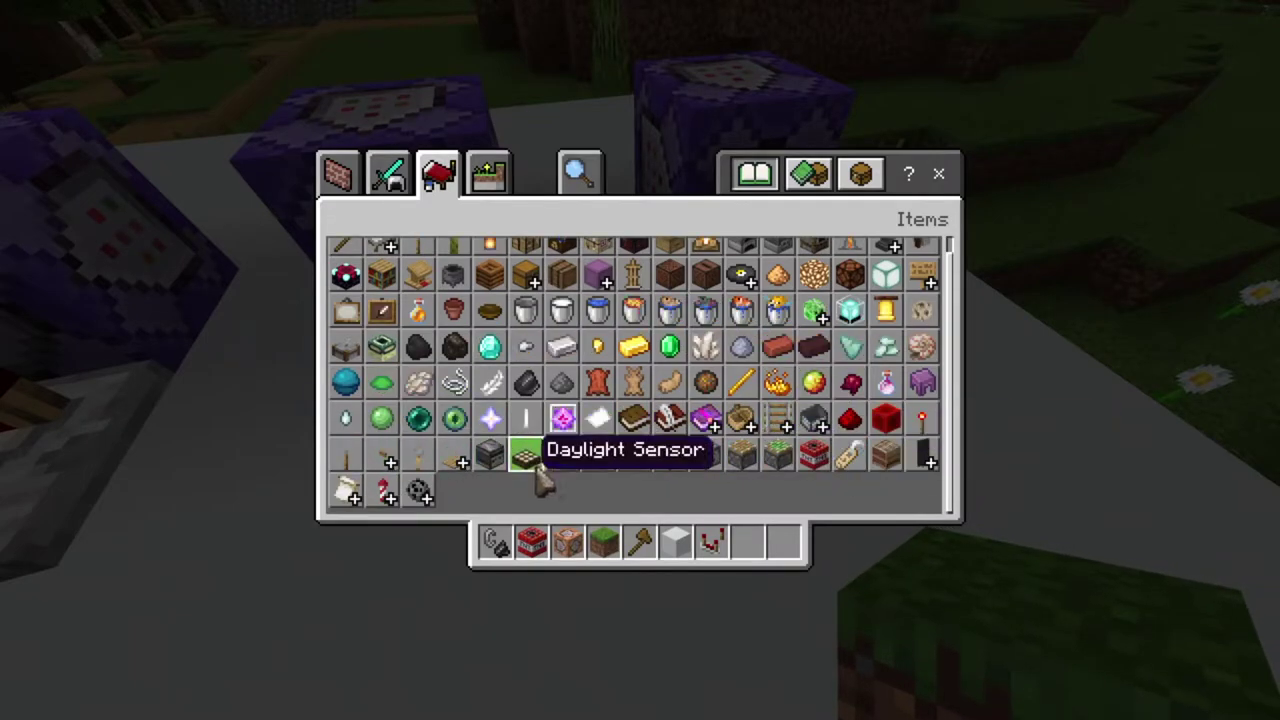
click(770, 540)
key(e)
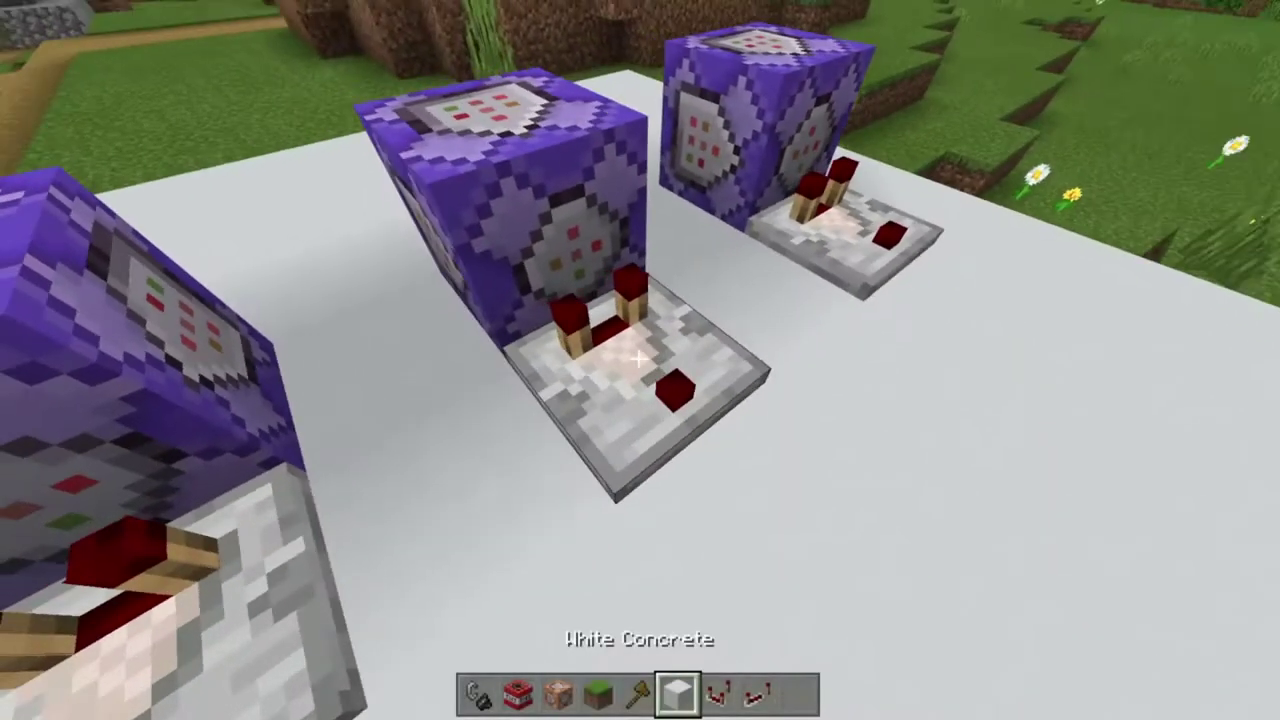
Step: Place a redstone repeater directly after each of the three comparators, leading away from the repeating command blocks
scroll(640, 360, down, 2)
key(s)
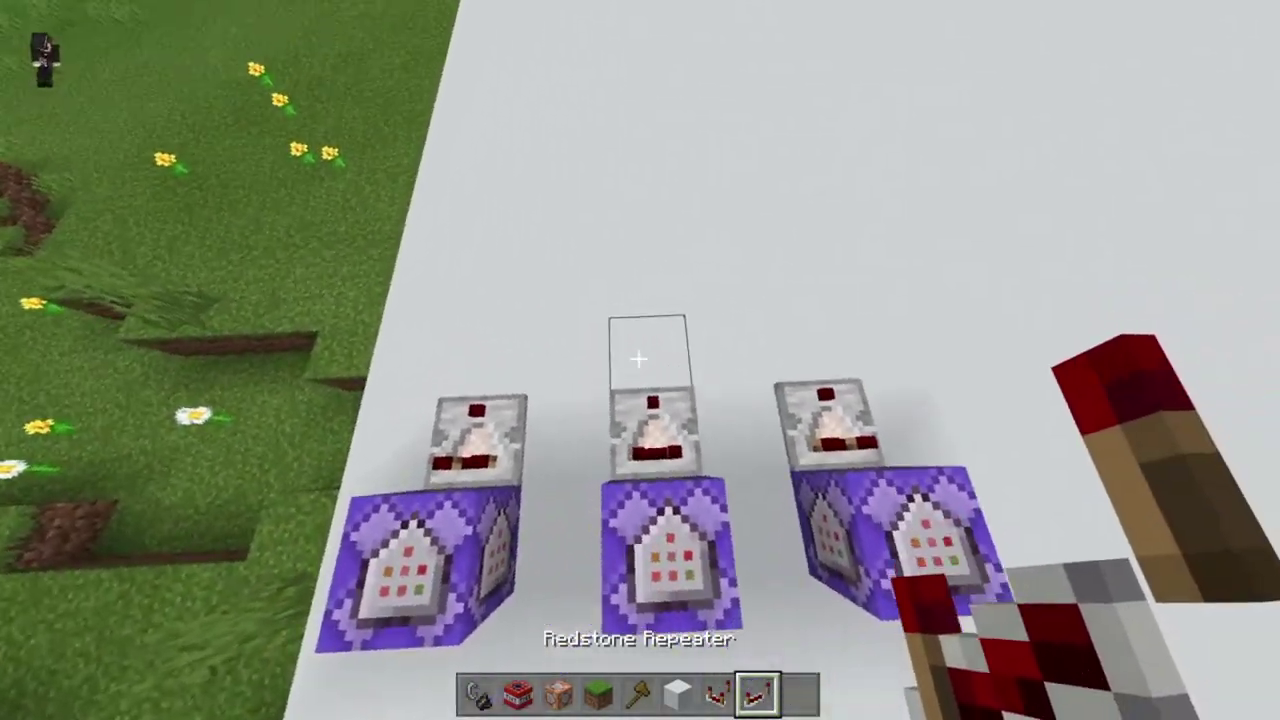
key(d)
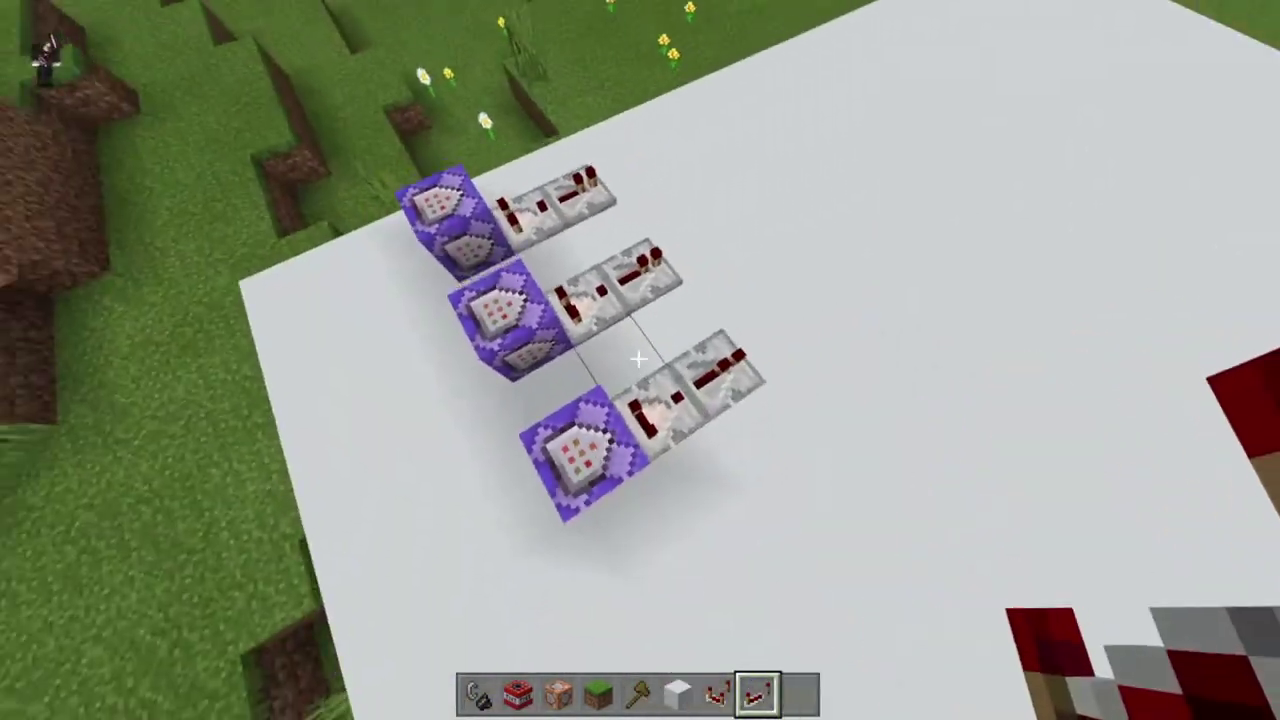
key(s)
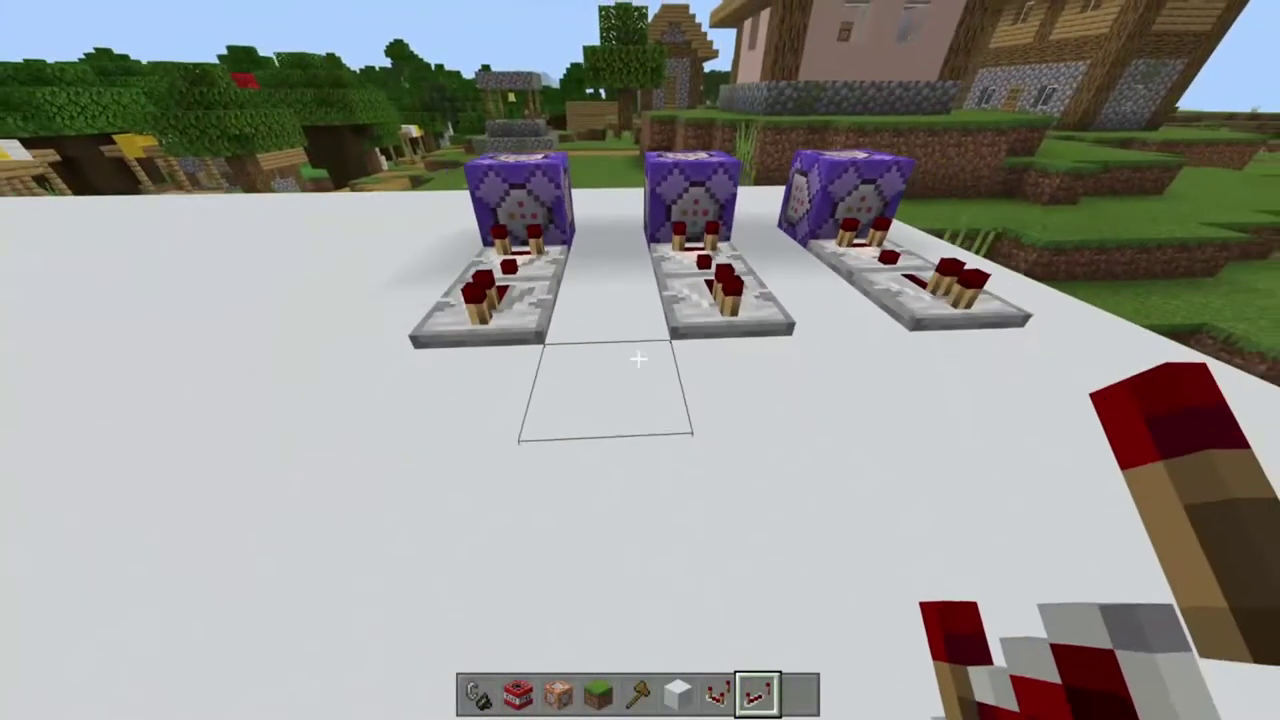
Step: Place a command block at the output end of each of the three repeaters
scroll(640, 360, down, 3)
scroll(639, 359, down, 1)
right_click(639, 359)
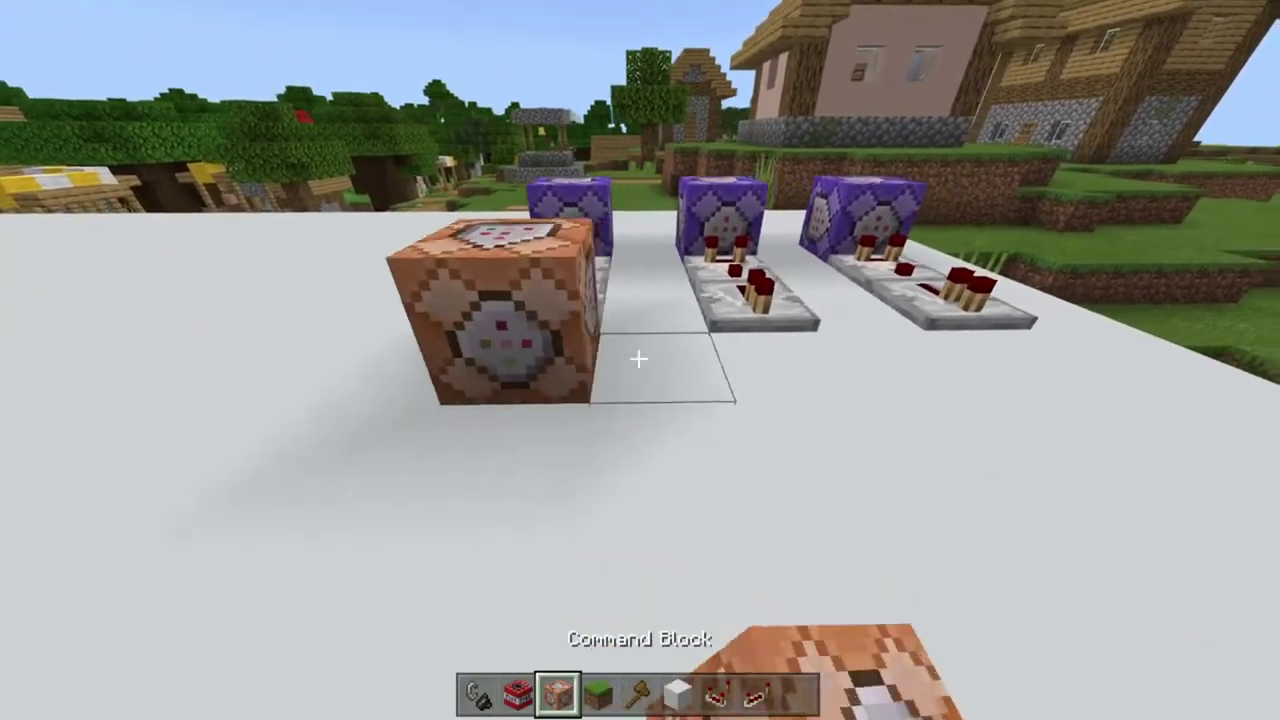
right_click(639, 359)
right_click(639, 359)
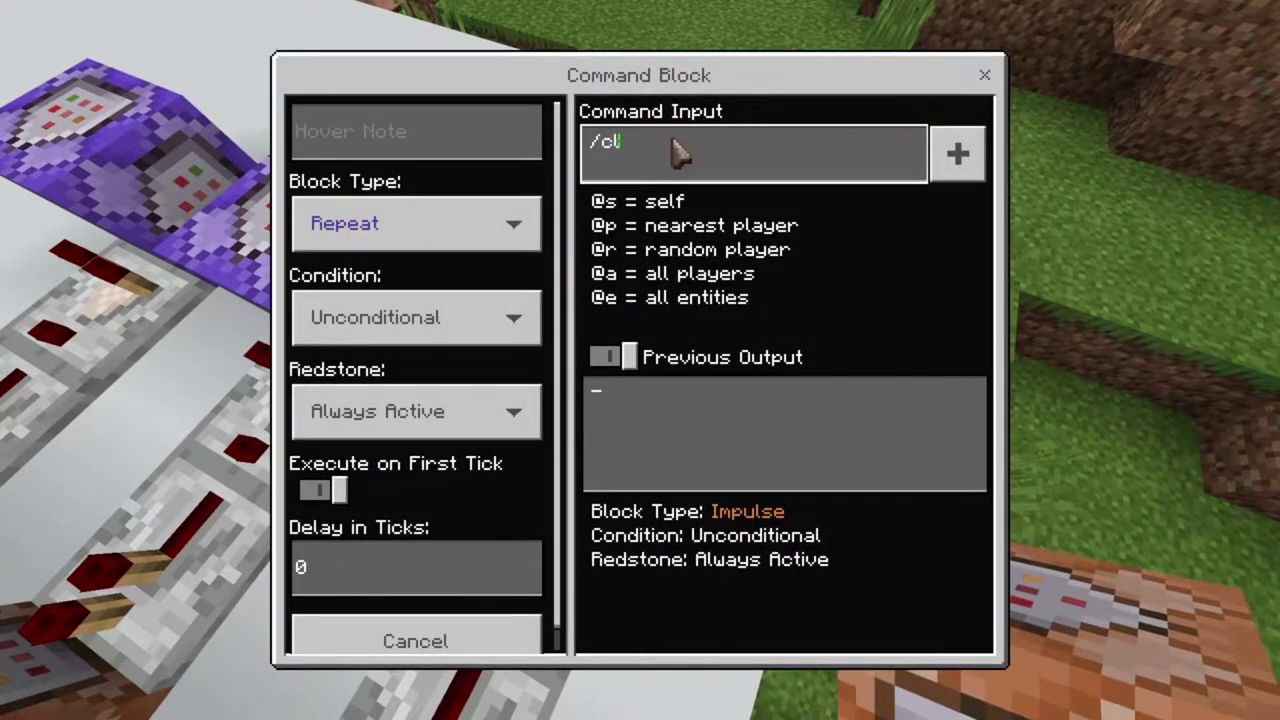
Step: Enter the command "/clear @a bucket 10" in the repeating command block of the row nearest the platform's edge
key(BackSpace)
key(BackSpace)
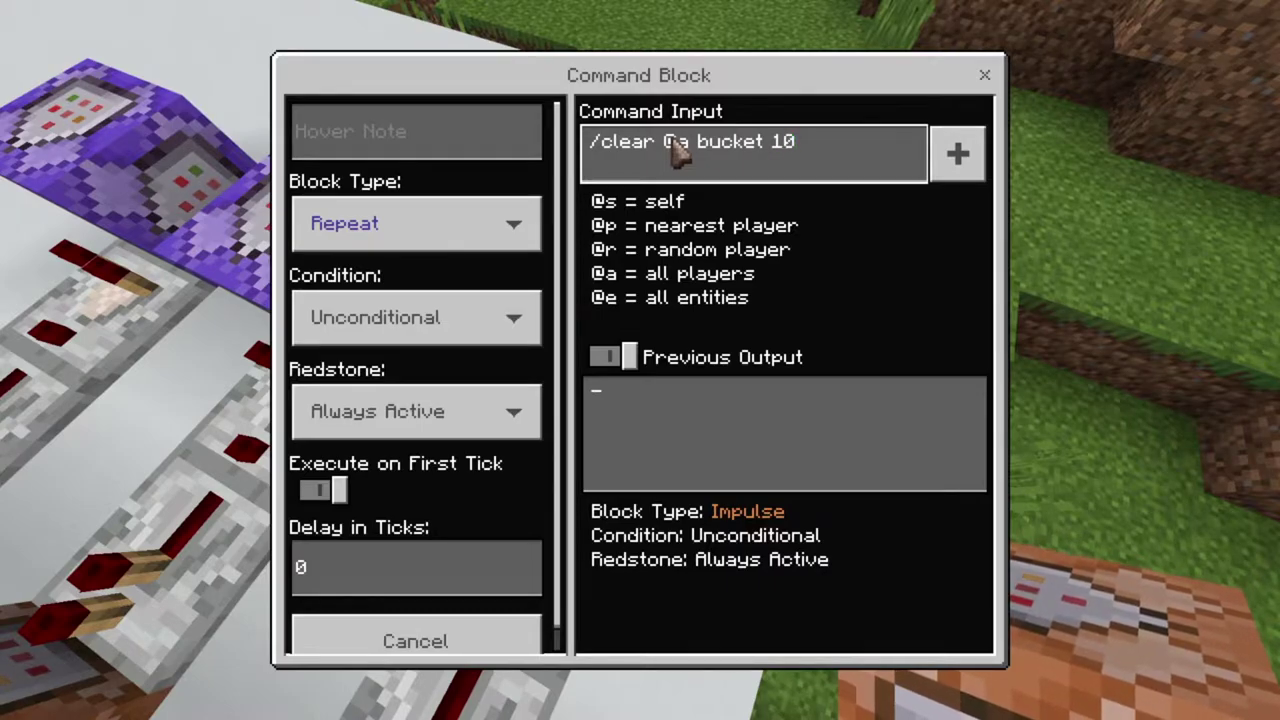
key(Escape)
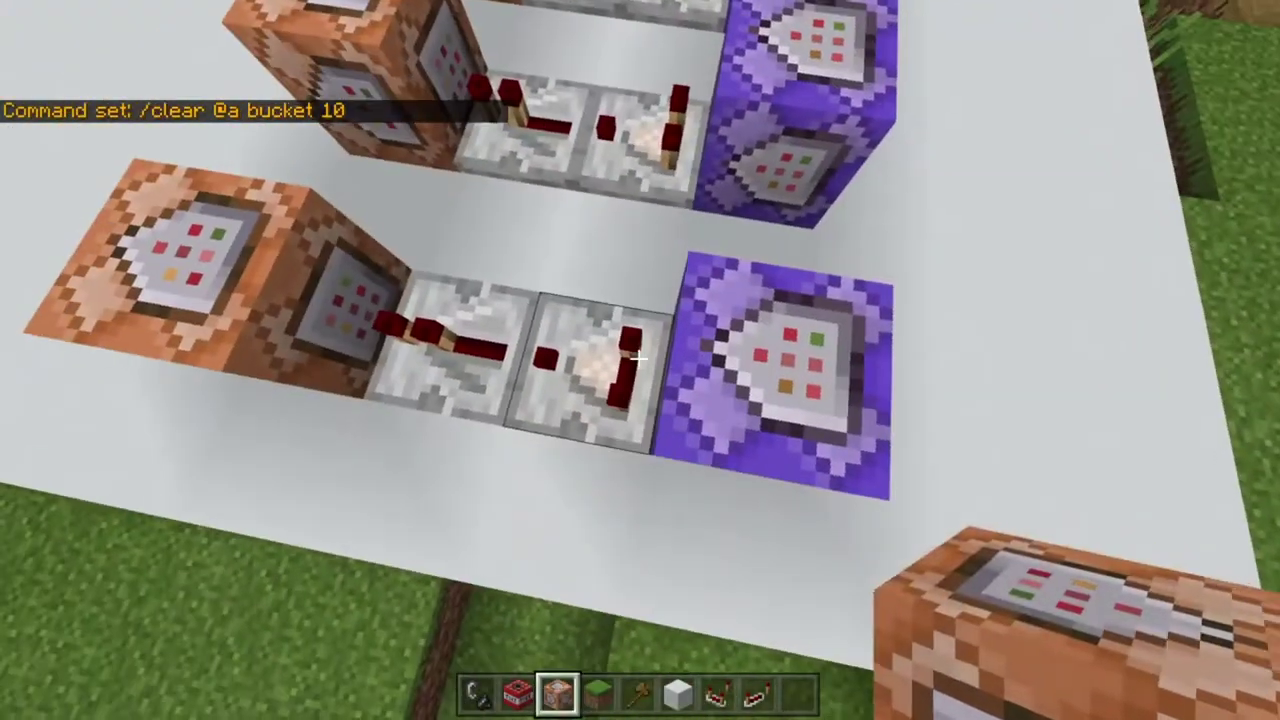
Step: Test the clear command by taking lava buckets from the creative inventory while flying near the platform
key(e)
key(e)
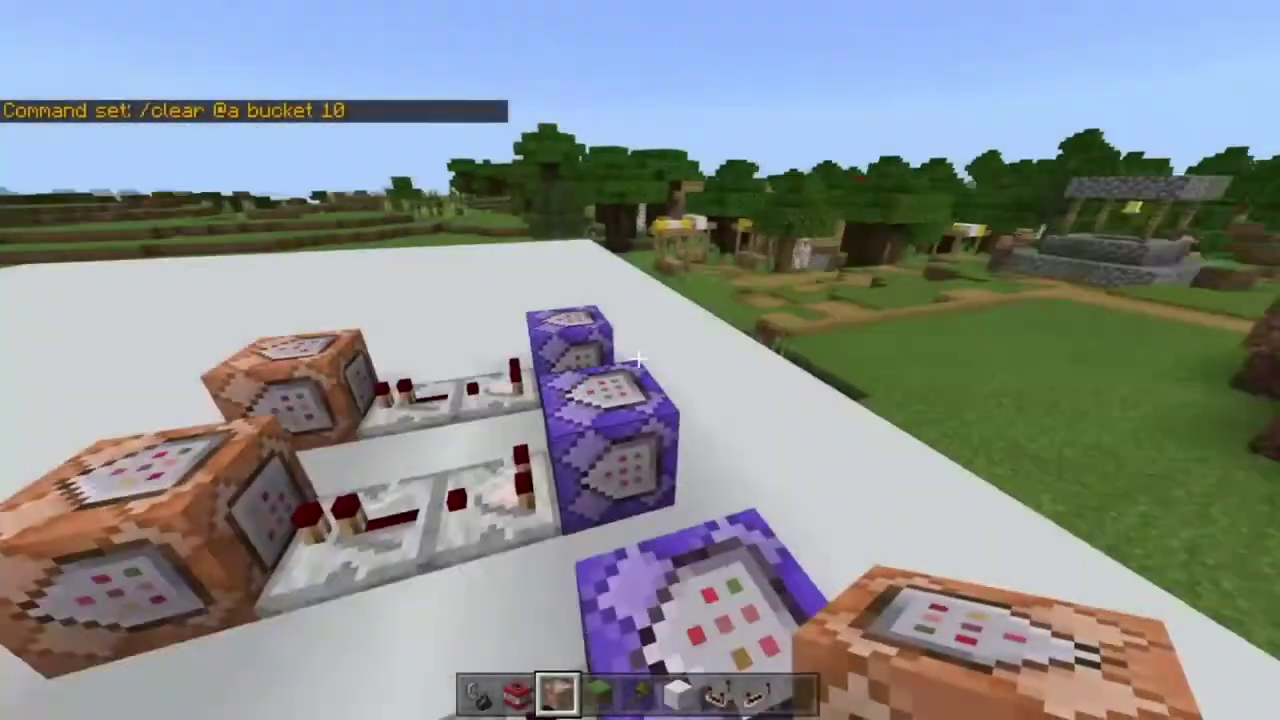
key(space)
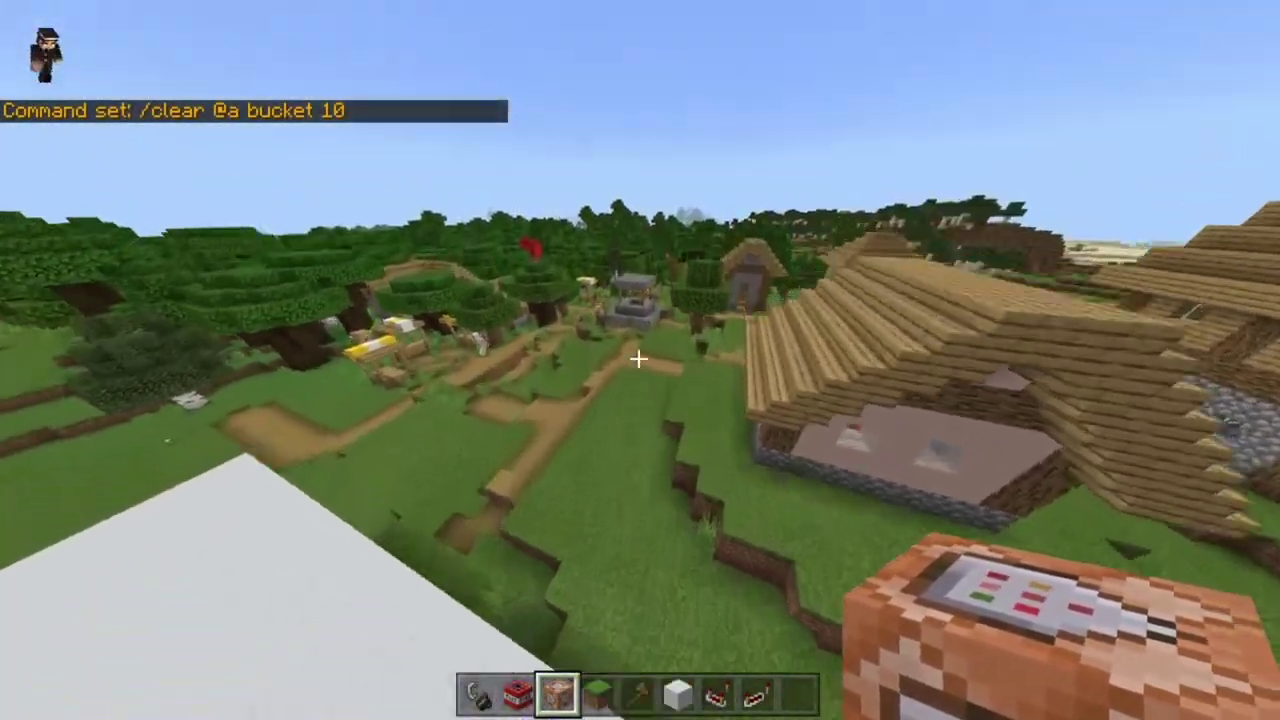
key(e)
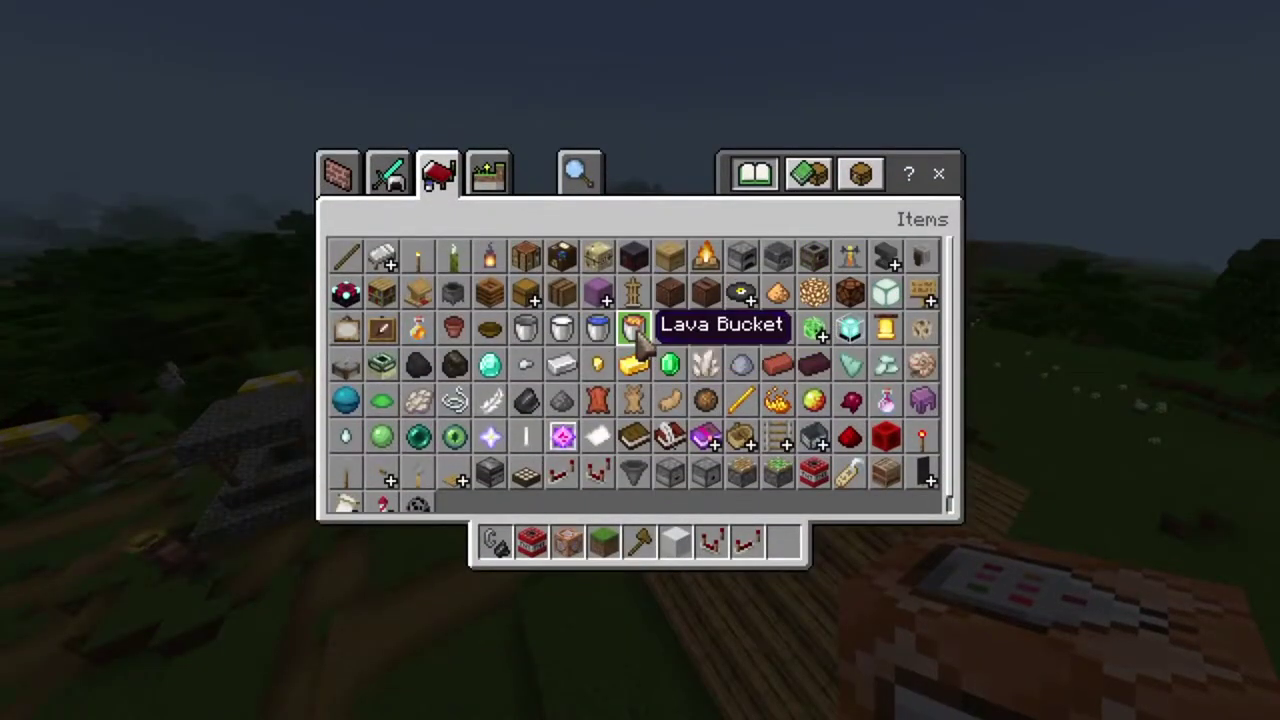
key(e)
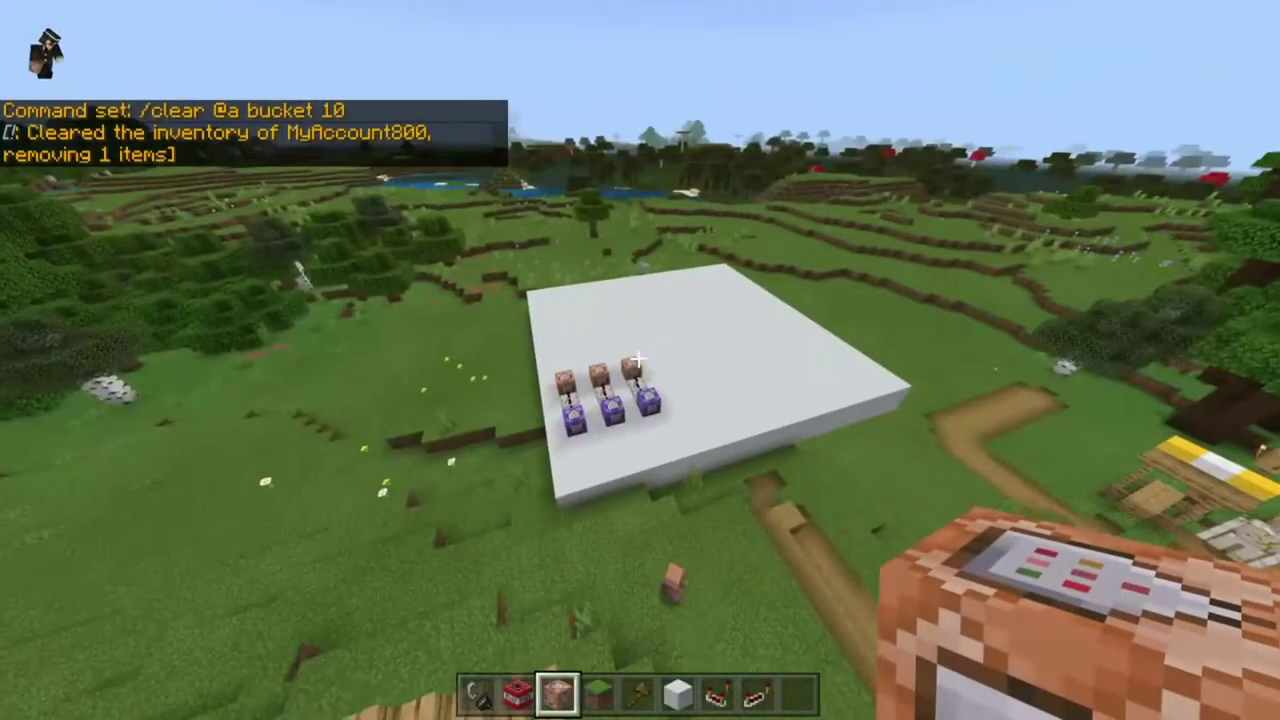
key(e)
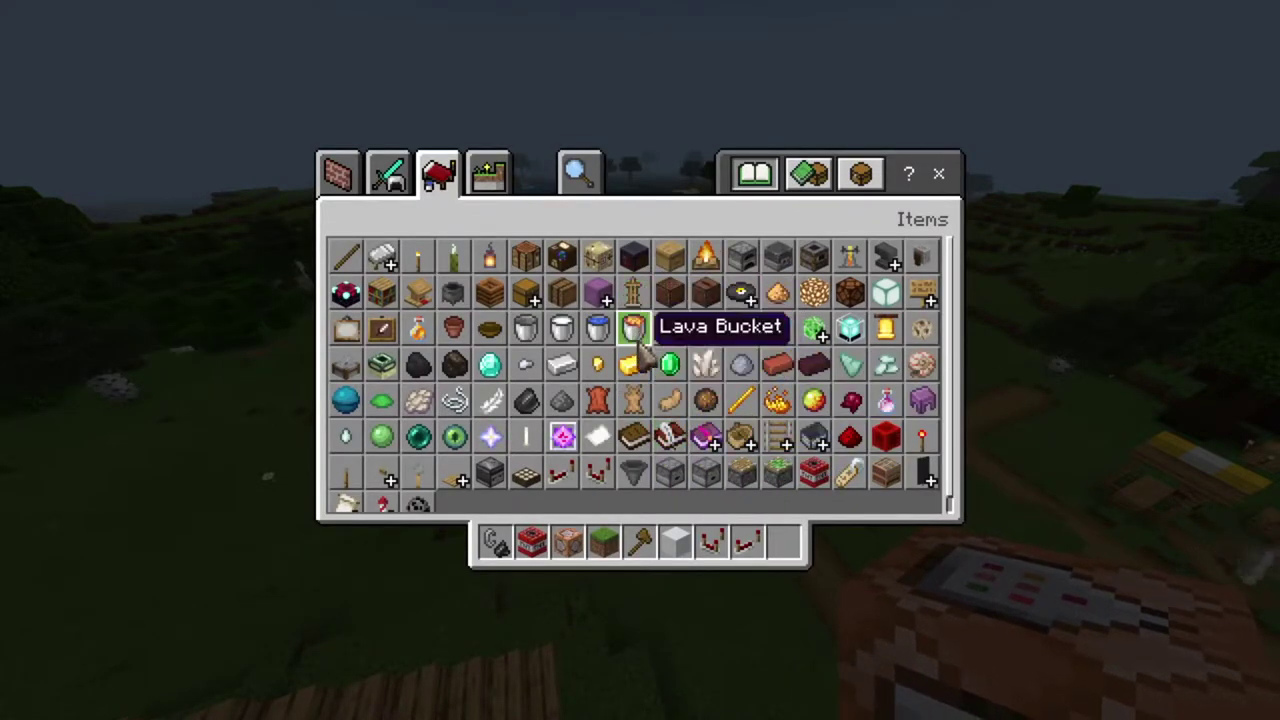
key(e)
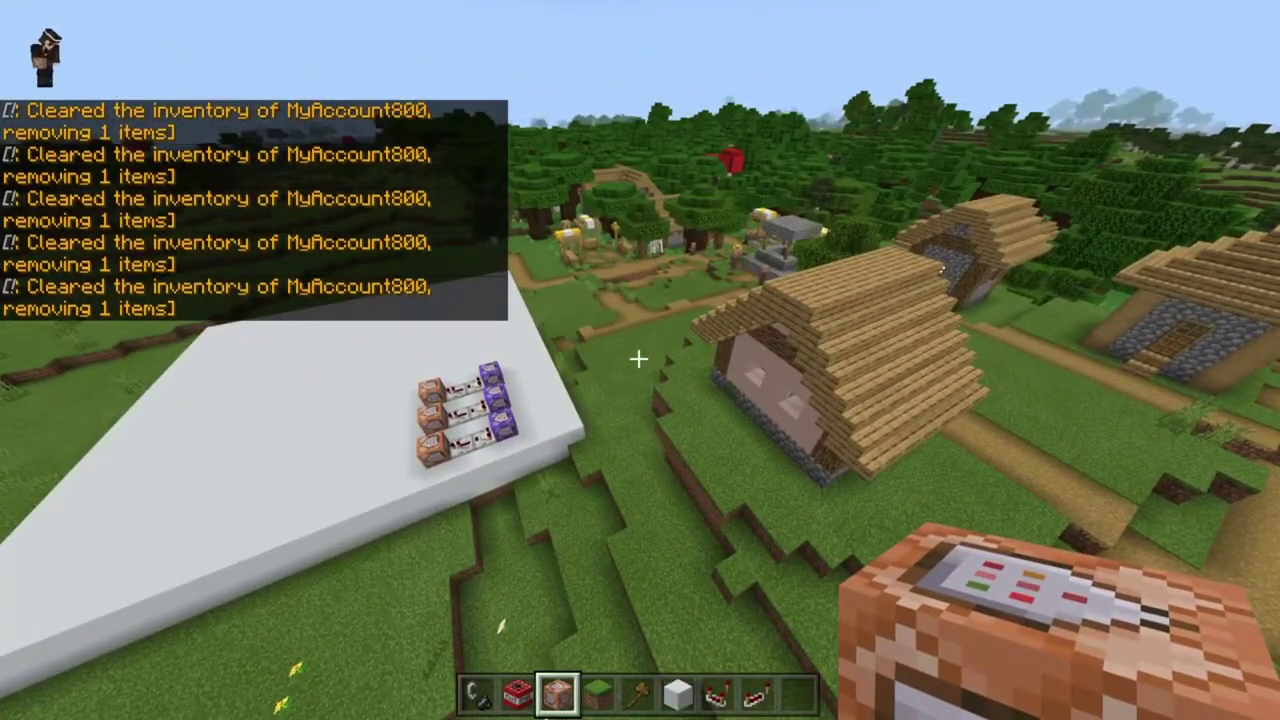
Step: Turn off command block chat output by running "/gamerule commandblockoutput false"
key(slash)
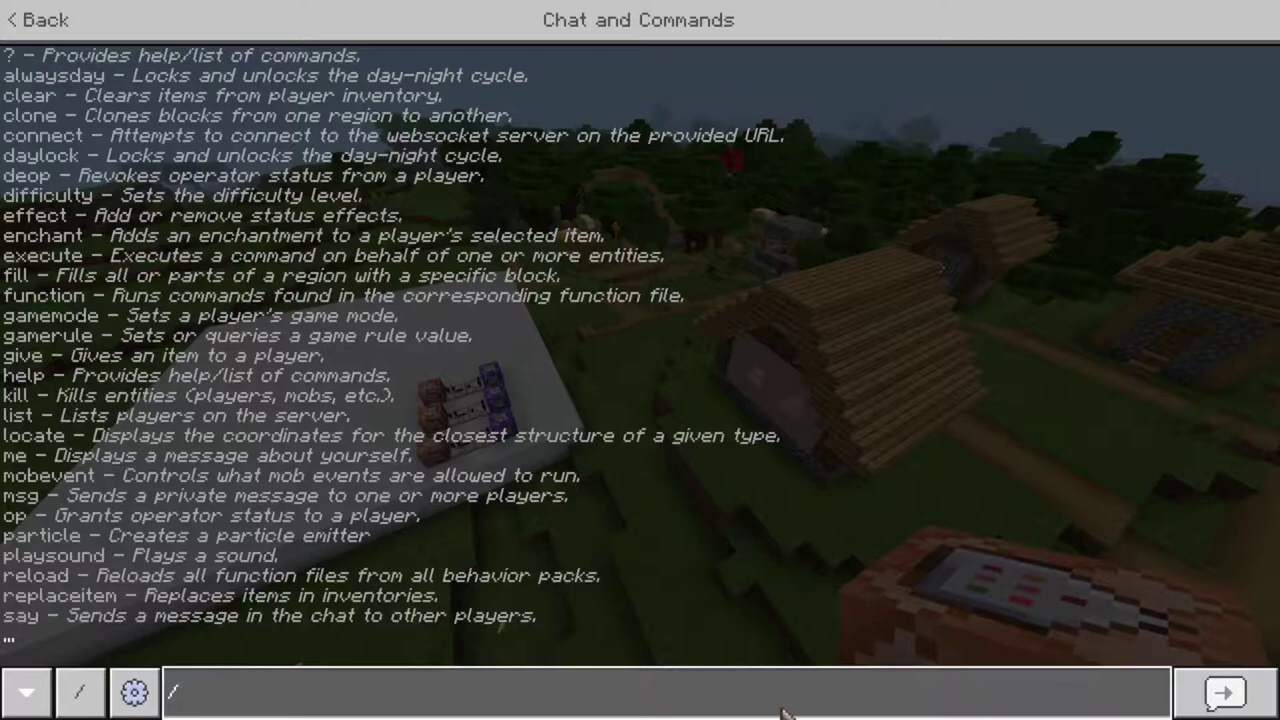
text(ga)
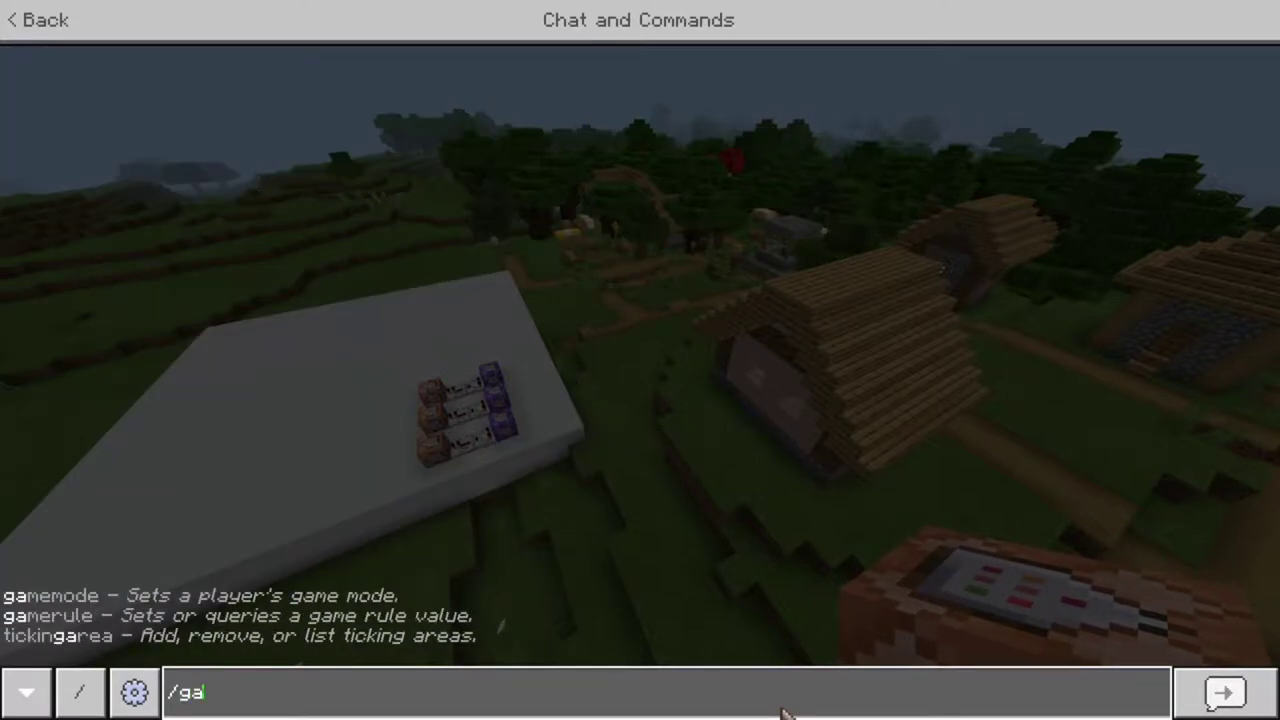
text(merule)
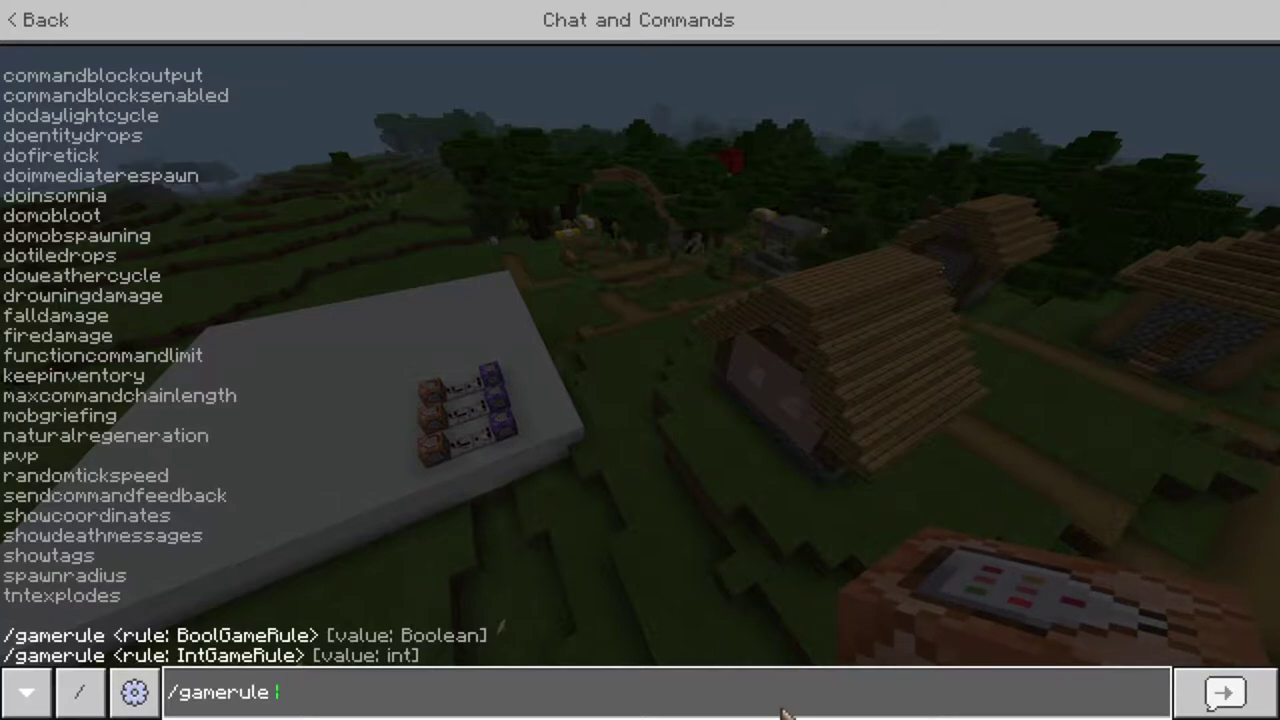
key(Tab)
text(f)
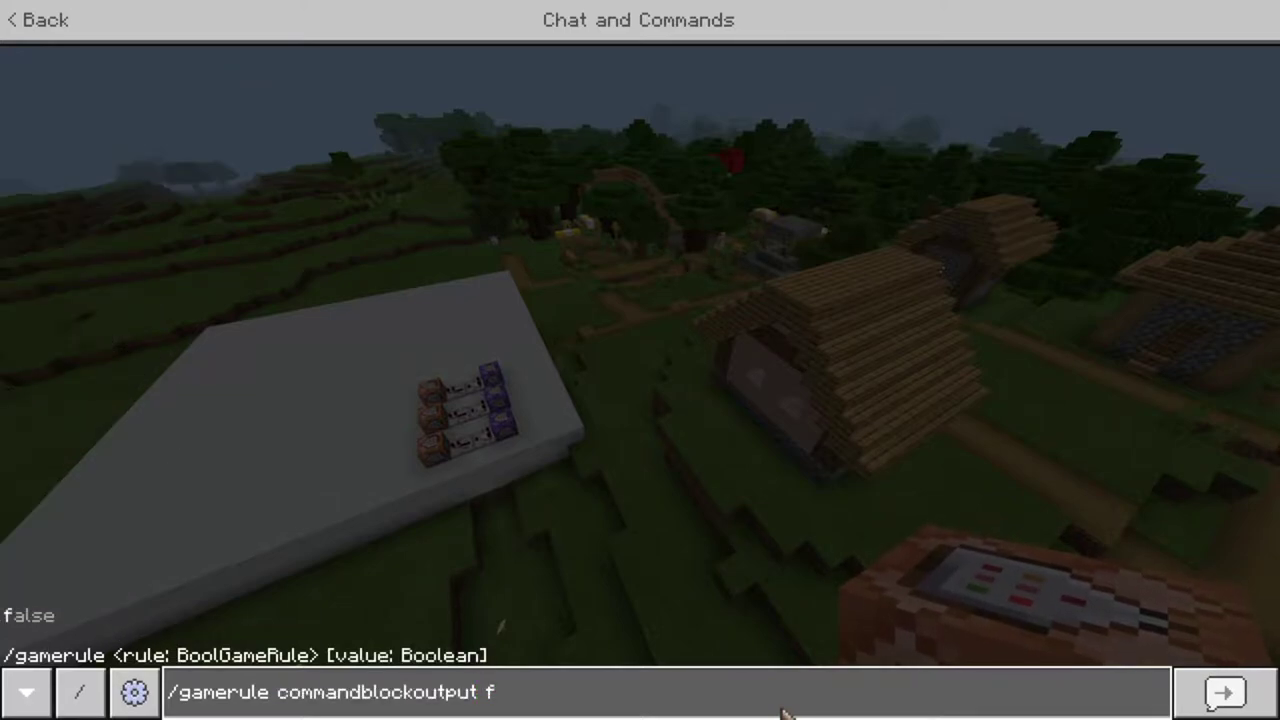
text(alse)
key(Return)
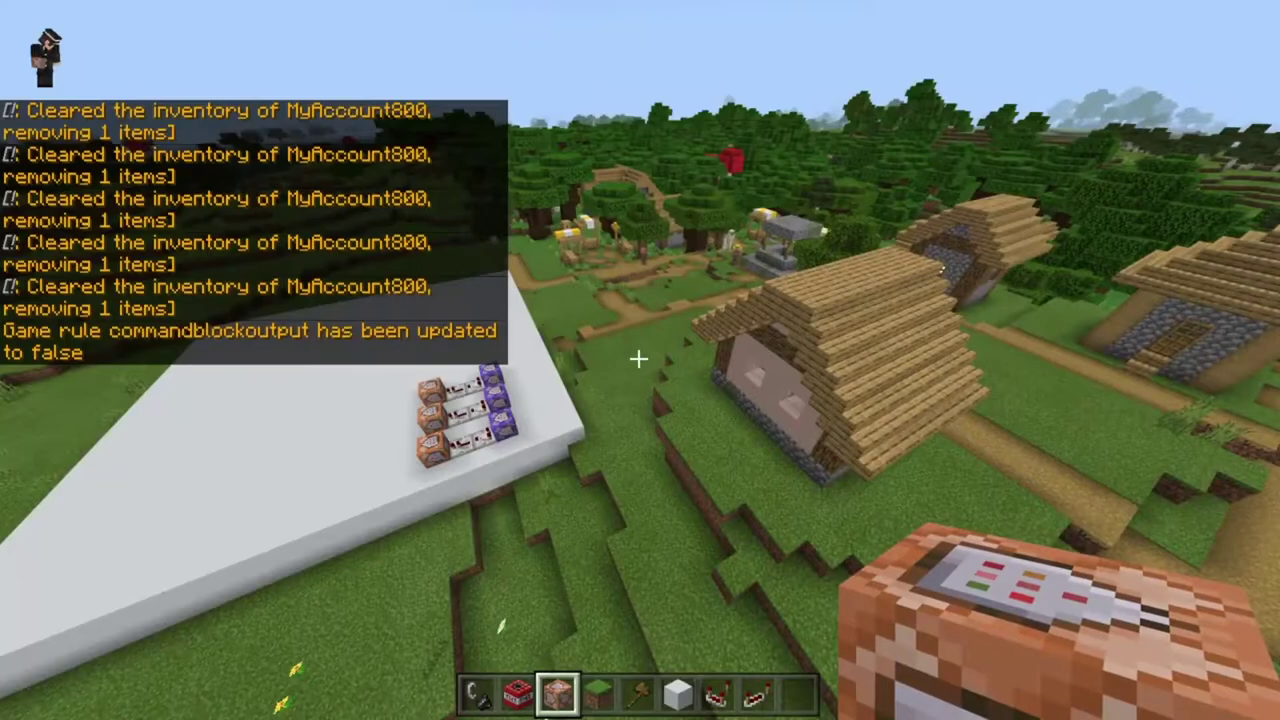
Step: Enter "/say HAHA MORON GRIEFER! YOU CANT GRIEF ME" in the impulse command block ending the bucket-clearing row
key(w)
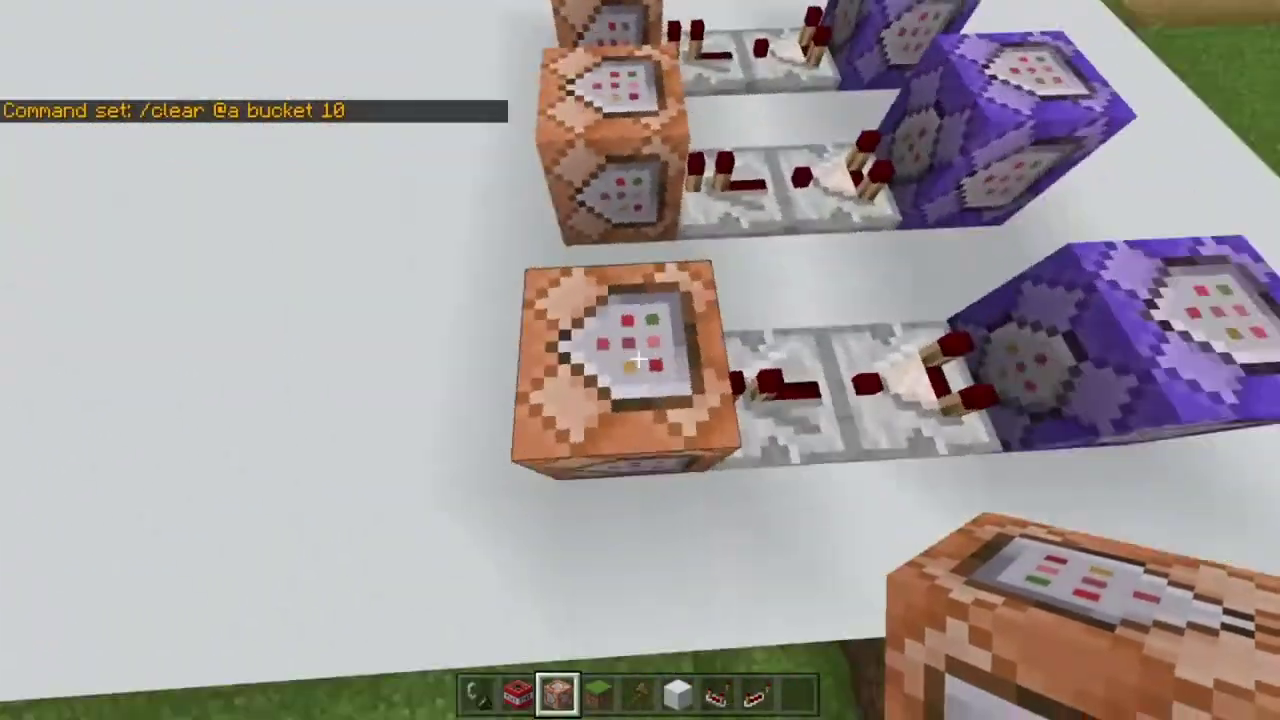
right_click(640, 360)
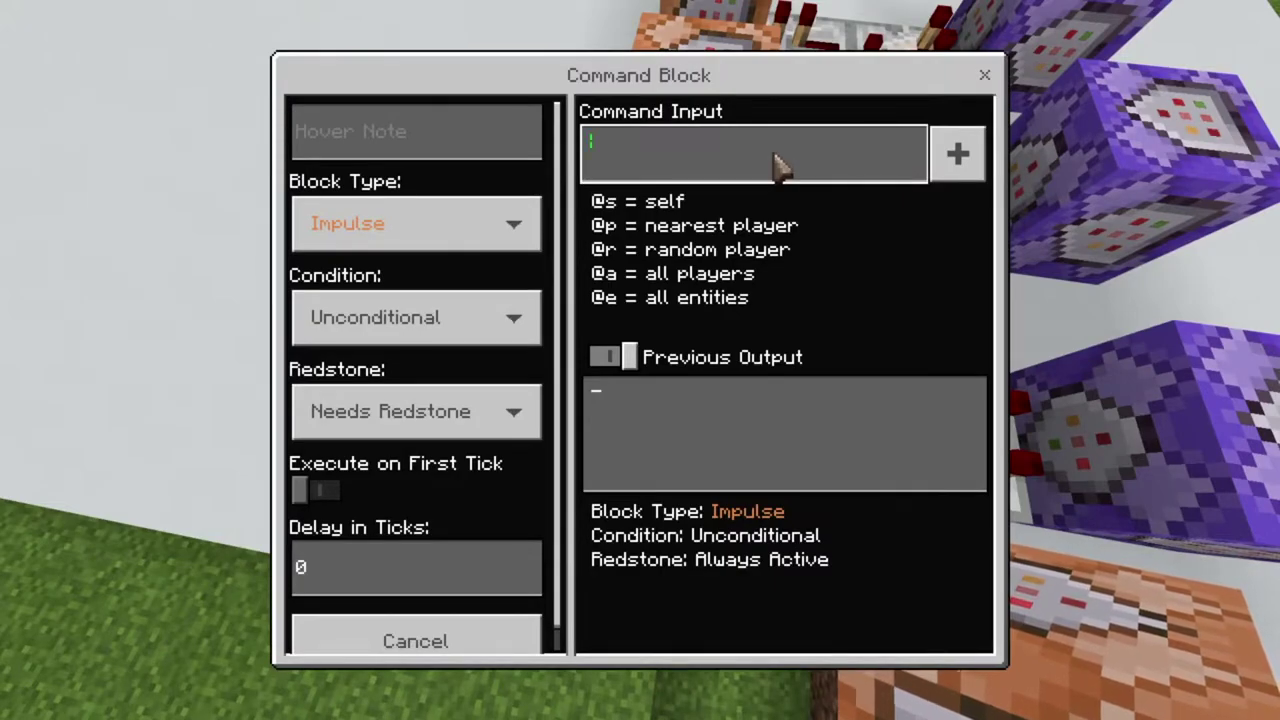
text(/say)
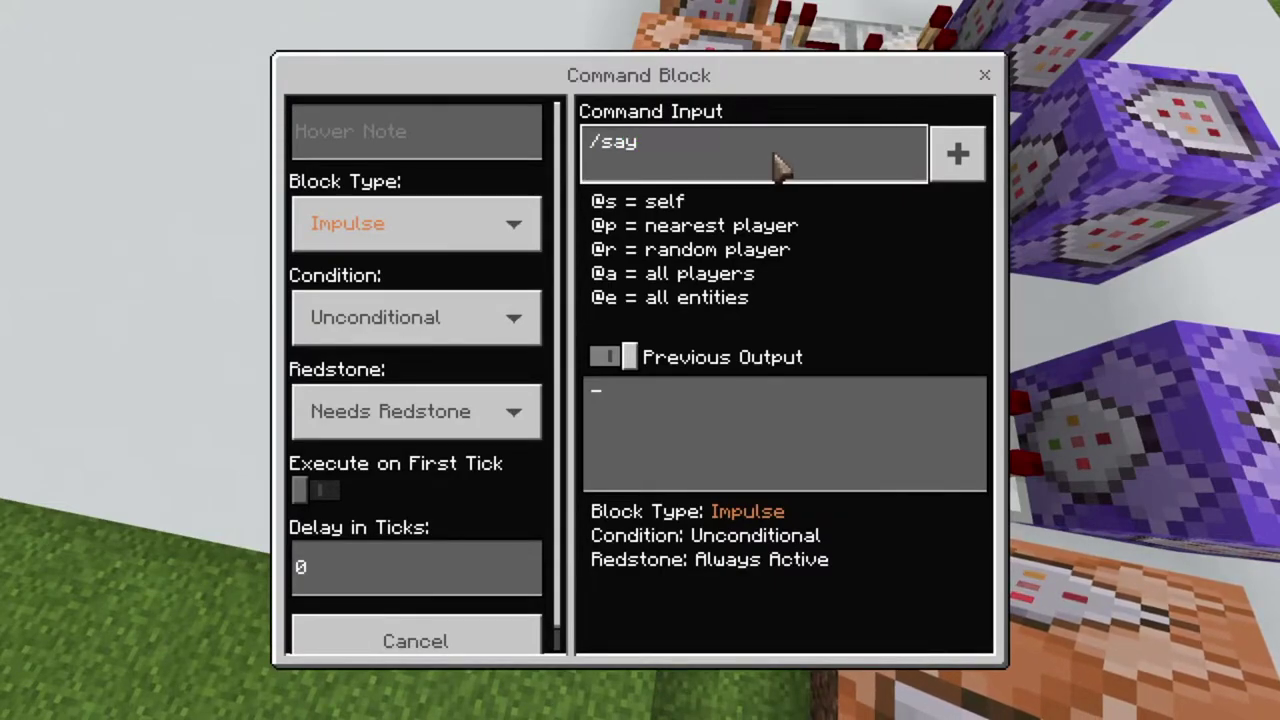
text(MMMM MORON GRIEFER! YOU CANT GRIEF ME)
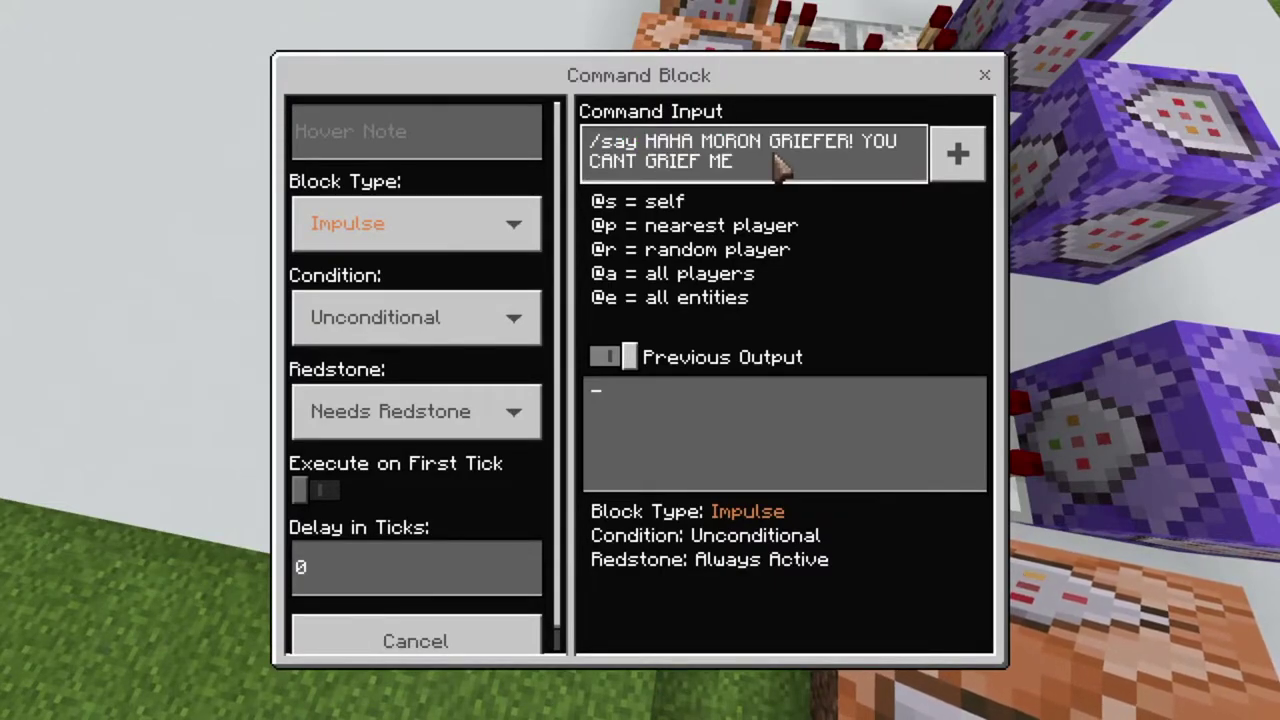
key(Escape)
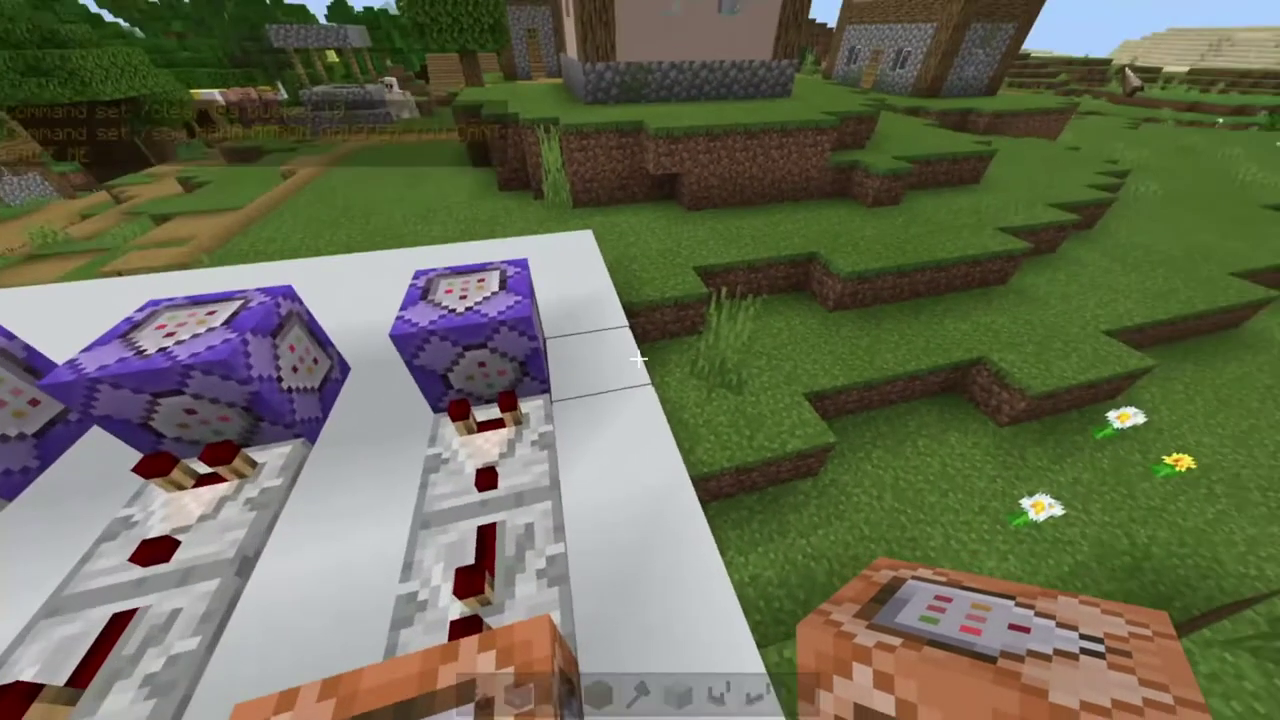
Step: Test the bucket-clearing row with its chat message by taking a lava bucket from the creative inventory
key(e)
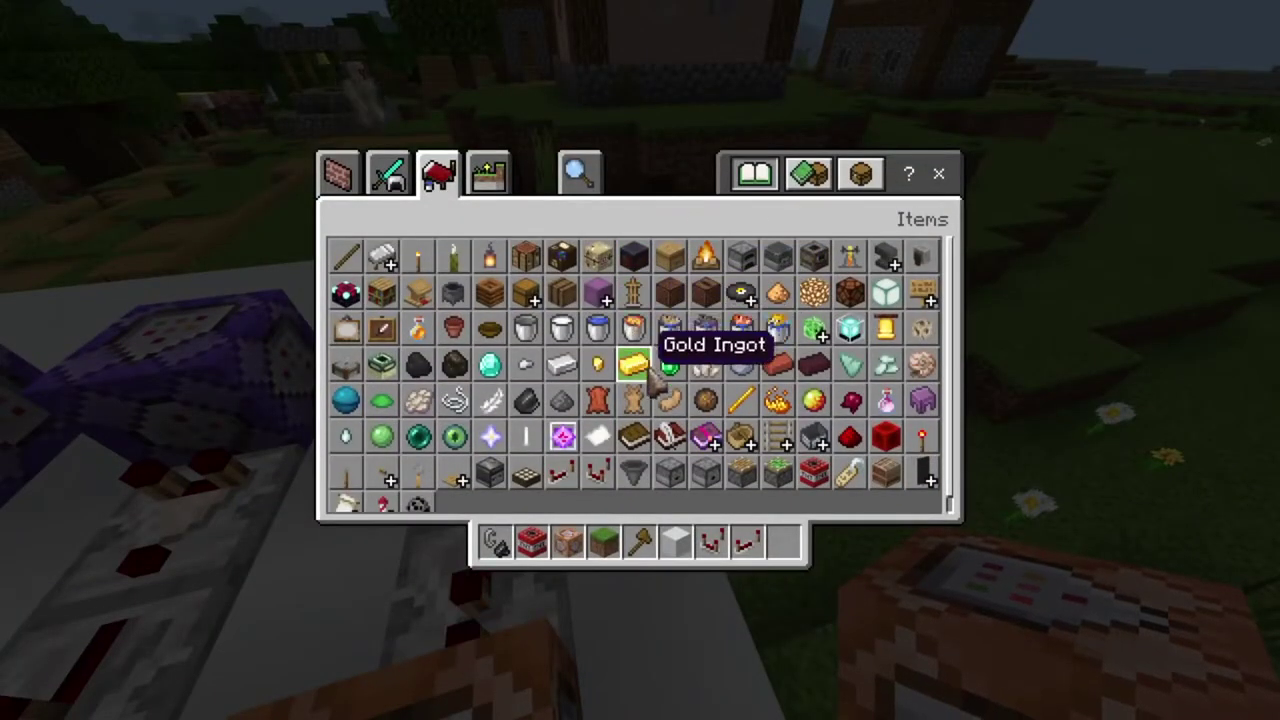
key(e)
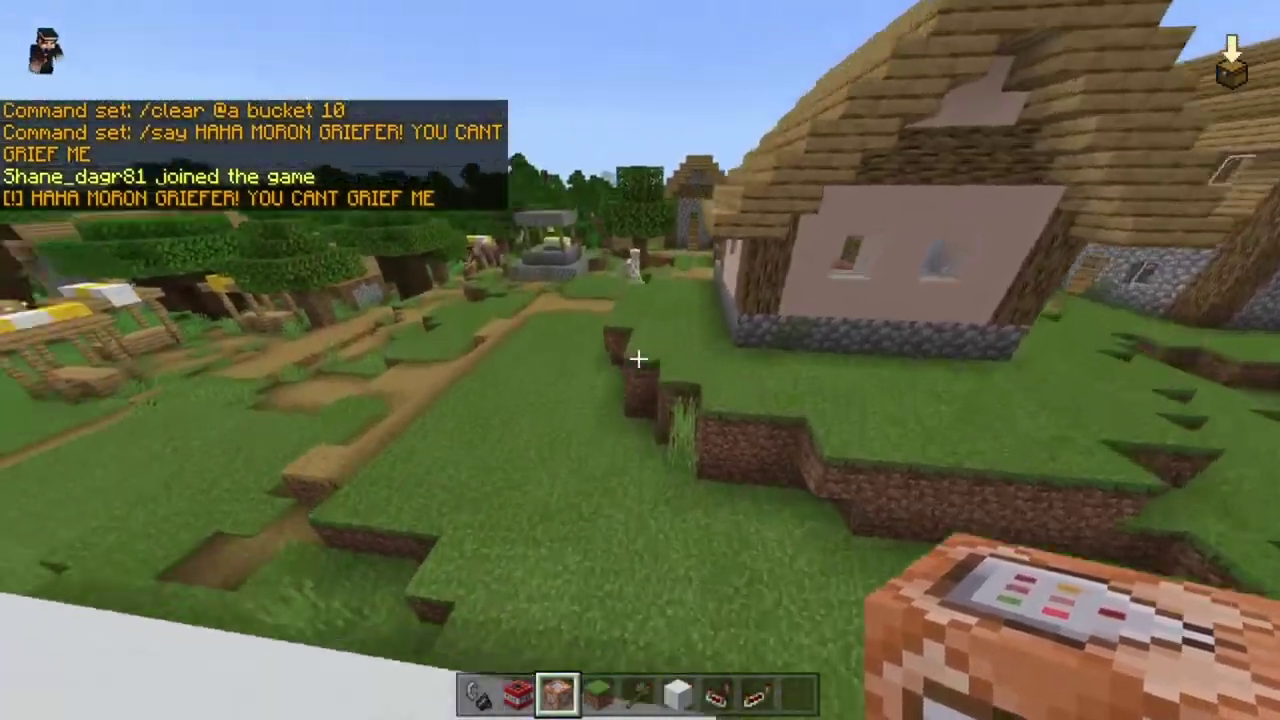
key(s)
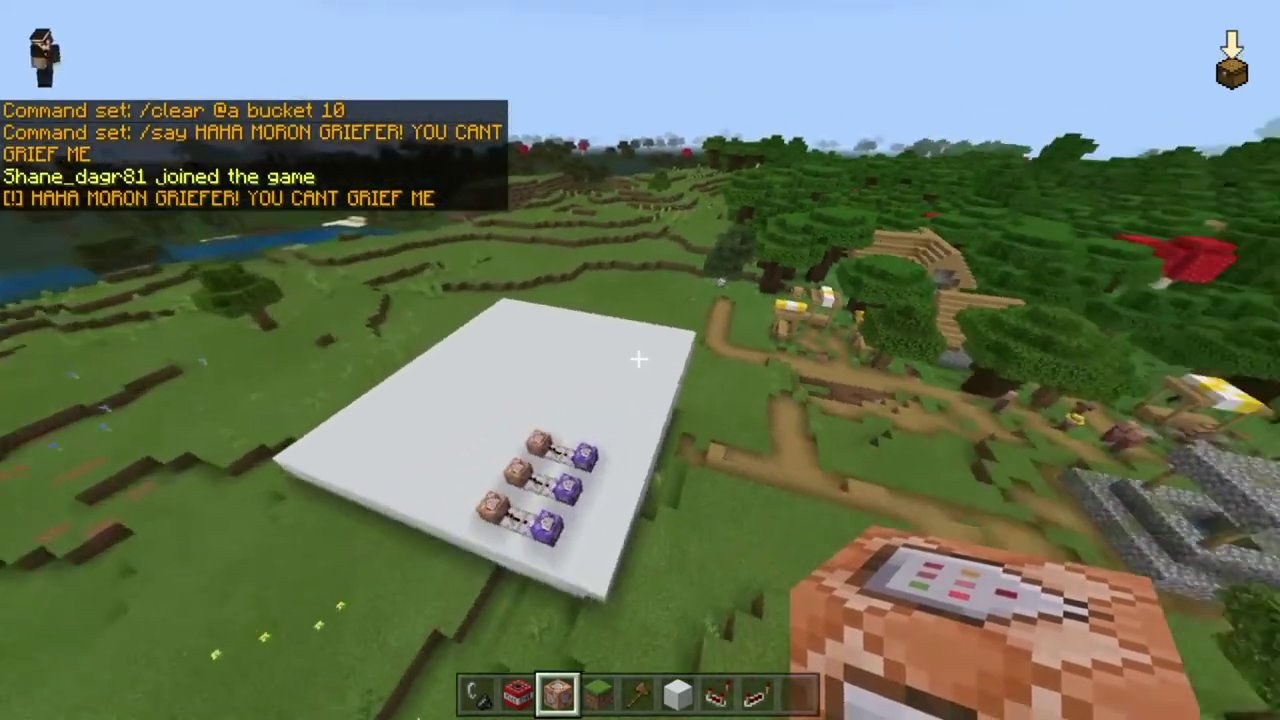
key(e)
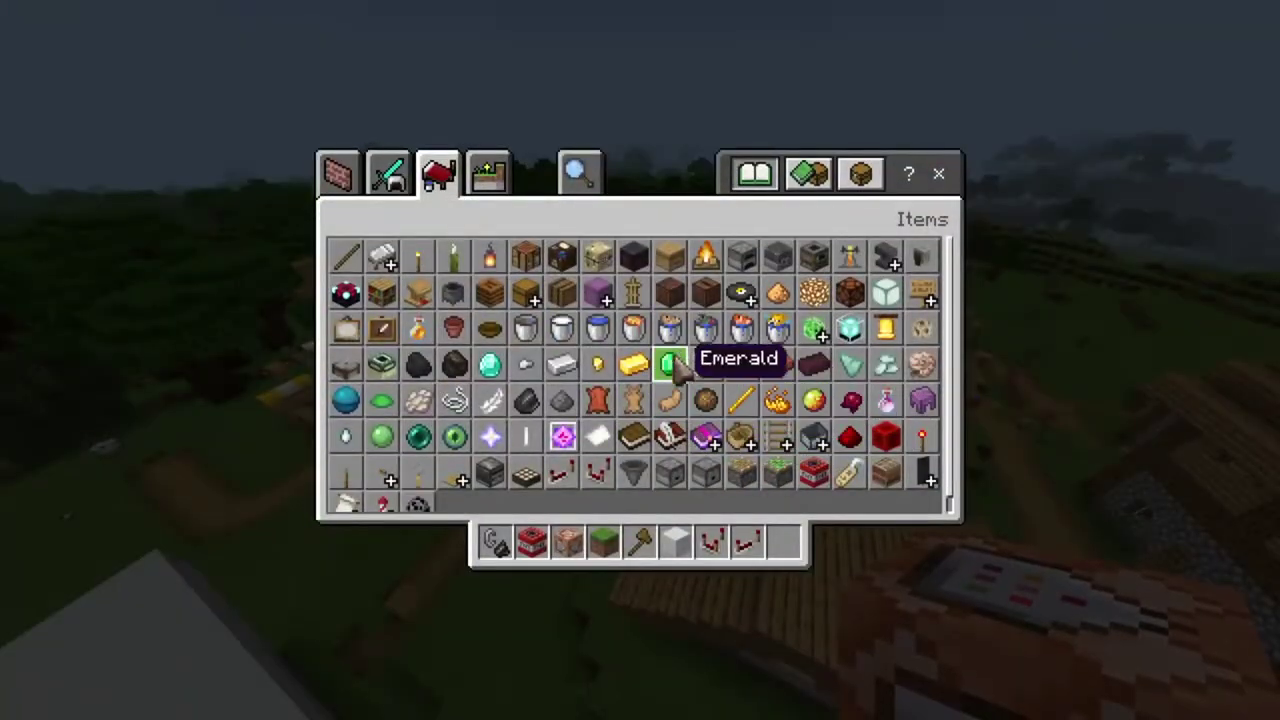
key(e)
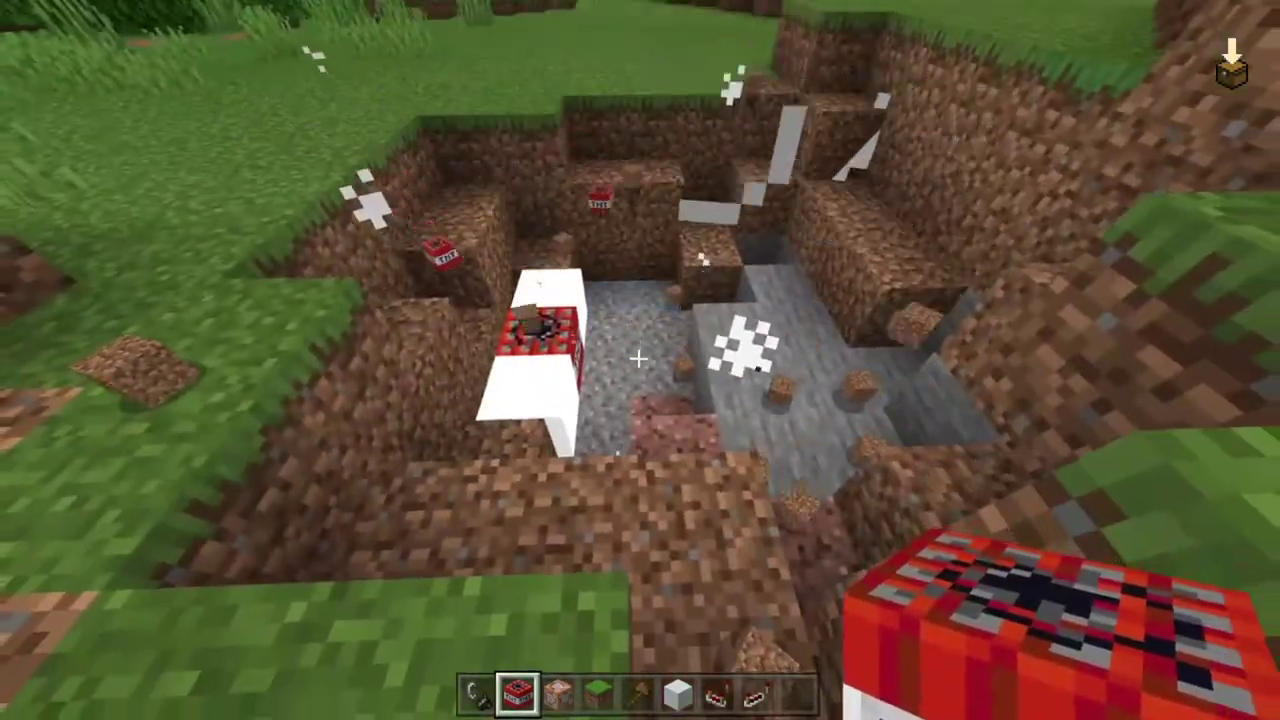
Step: Enter the command "/clear @a tnt" in the repeating command block of another row
key(s)
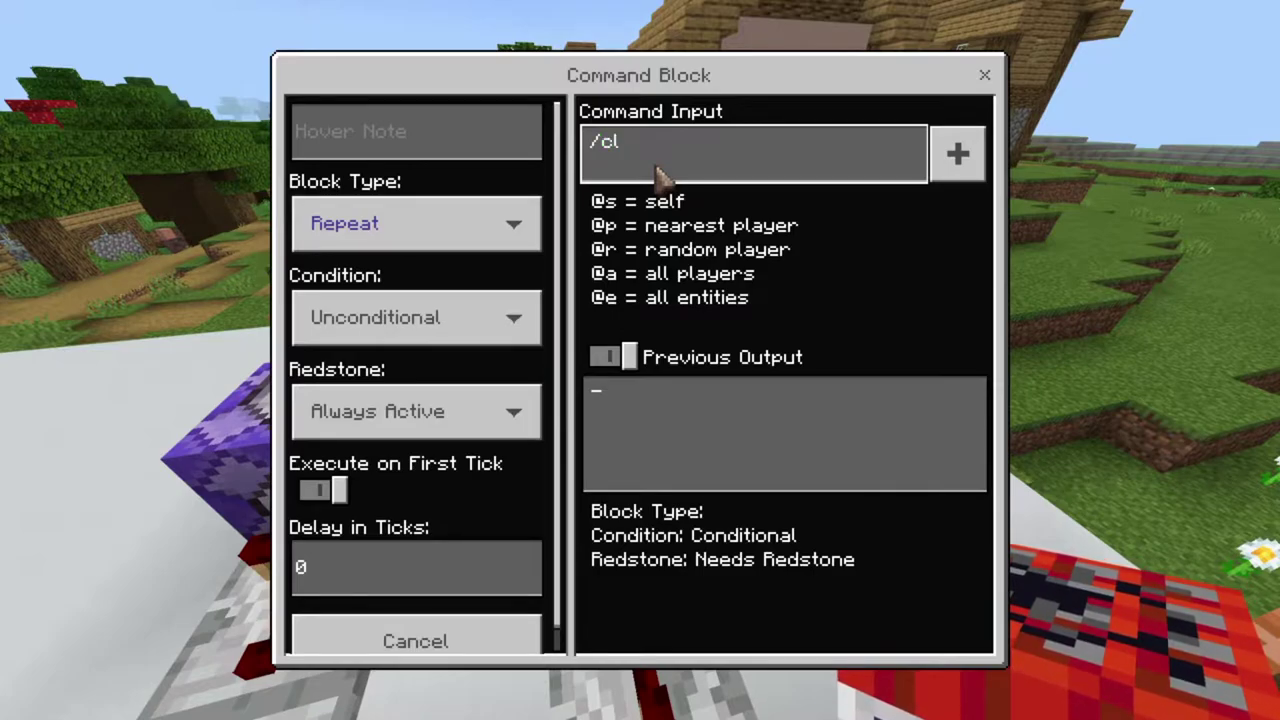
text(@a)
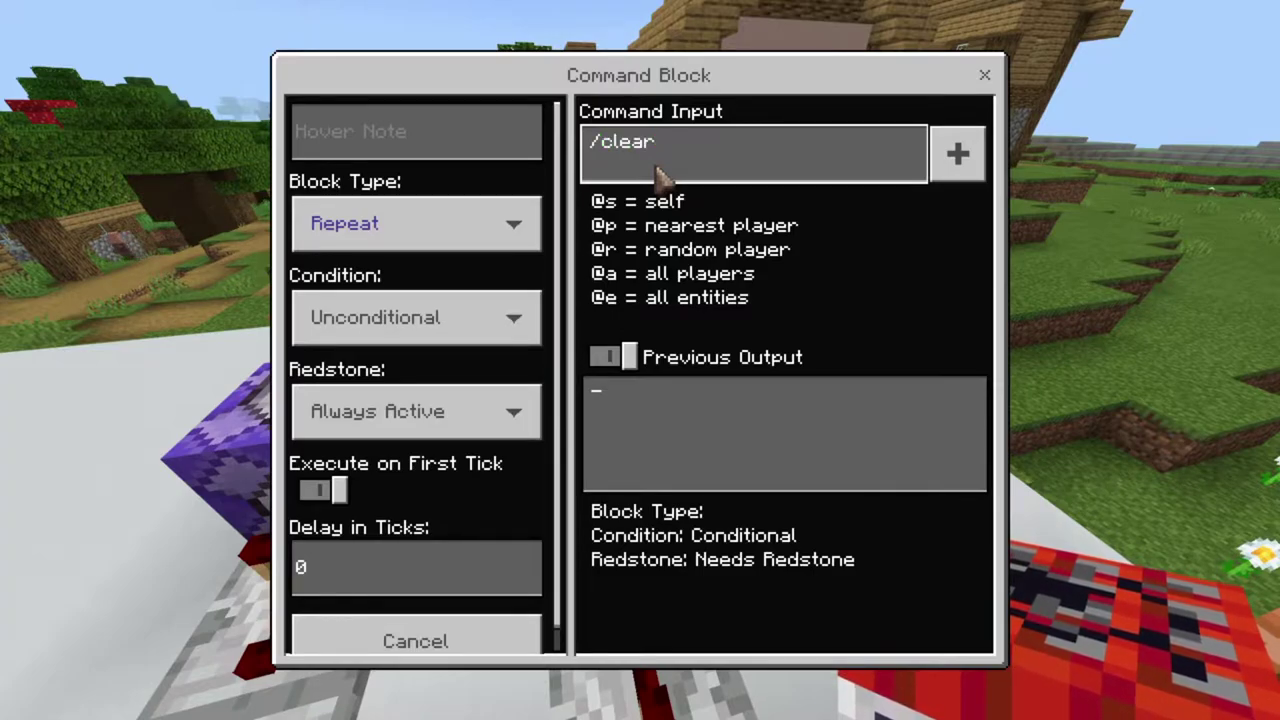
text( tnt)
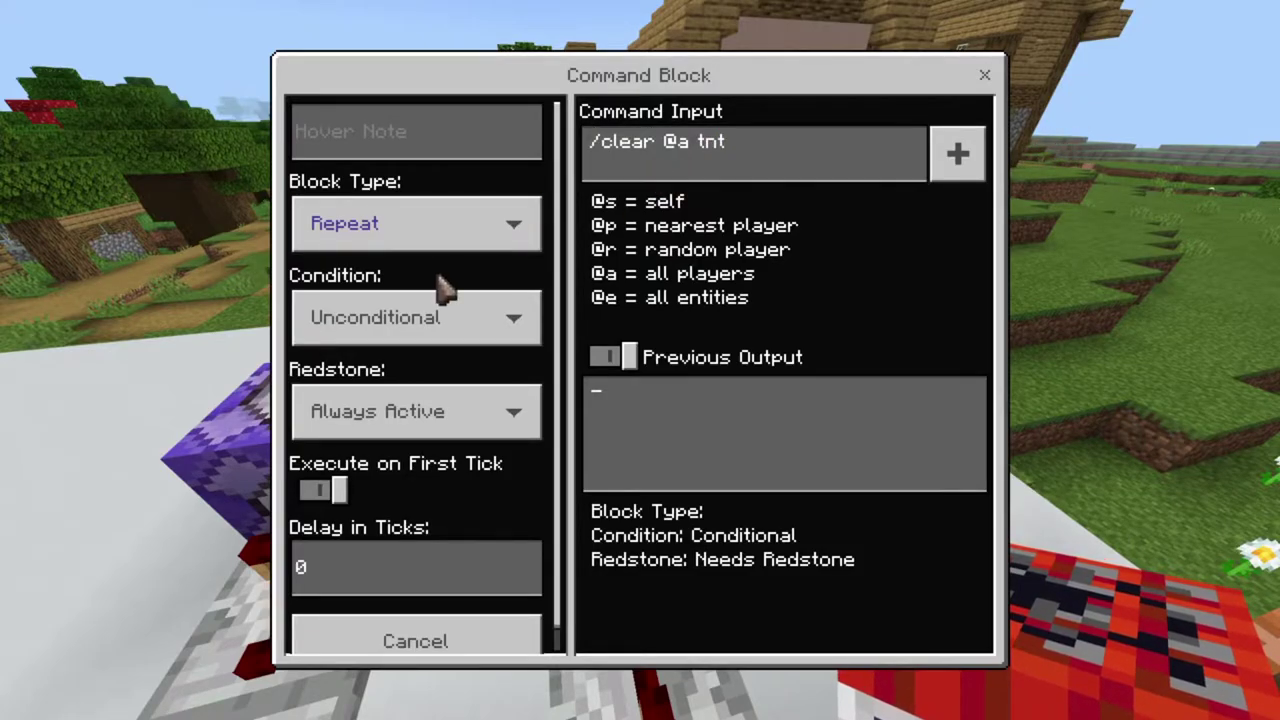
key(Escape)
right_click(638, 357)
right_click(638, 357)
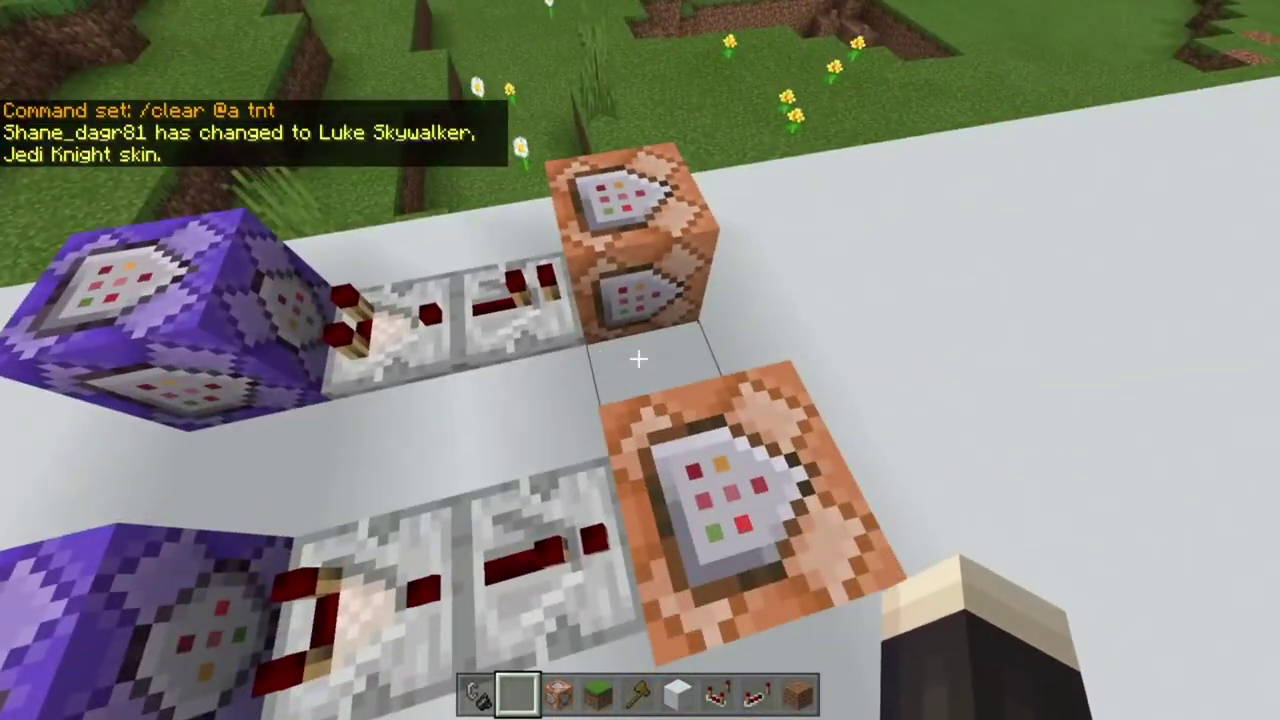
Step: Enter the command "/say no tnt" in the impulse command block ending the TNT-clearing row
key(e)
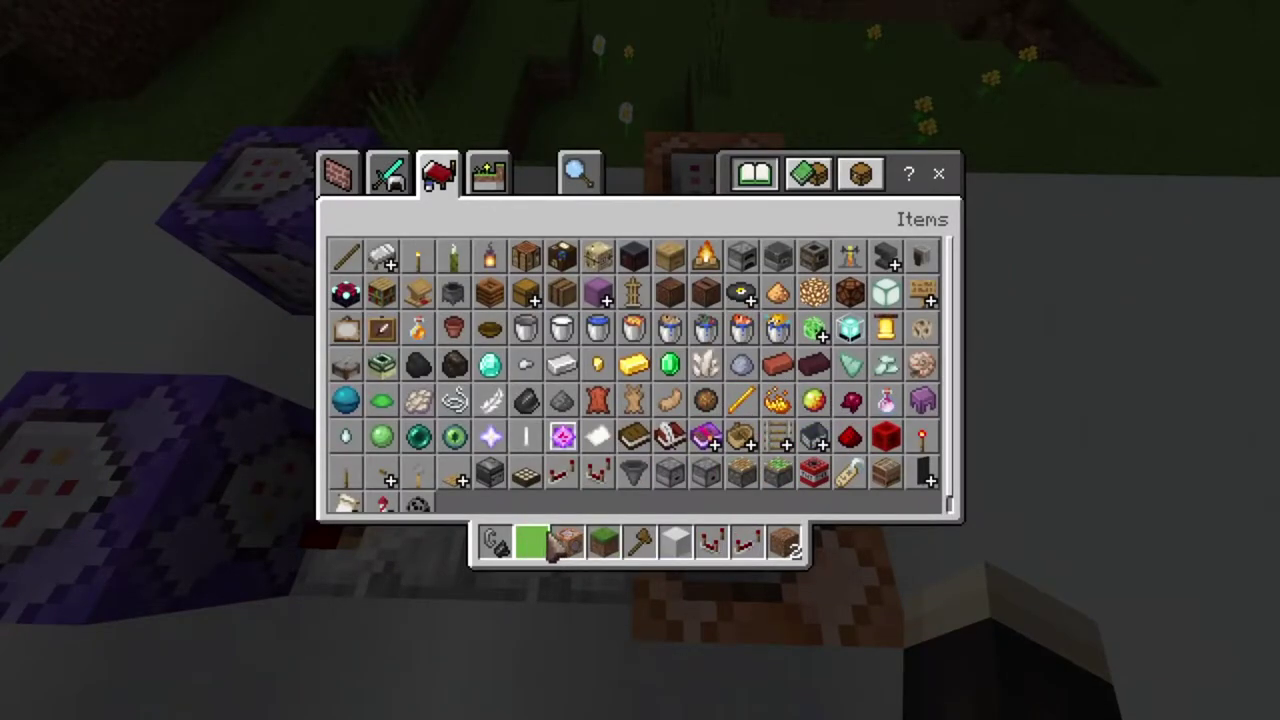
key(e)
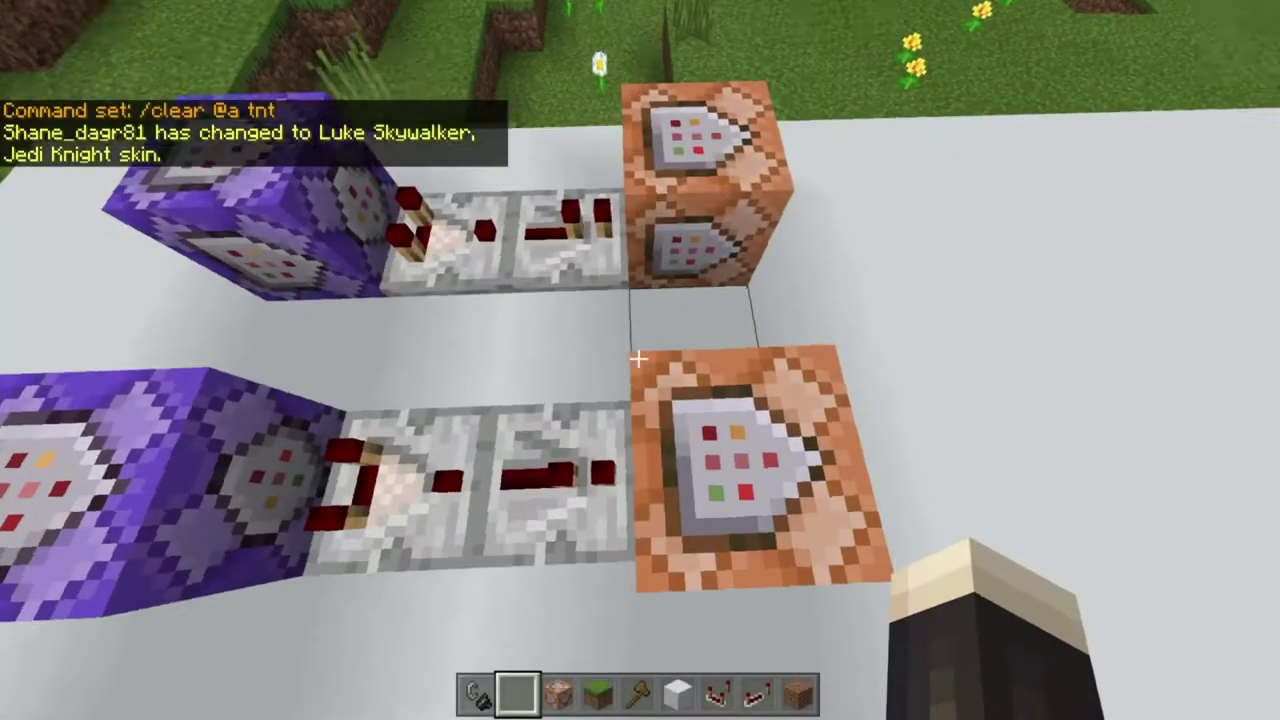
right_click(640, 360)
click(695, 176)
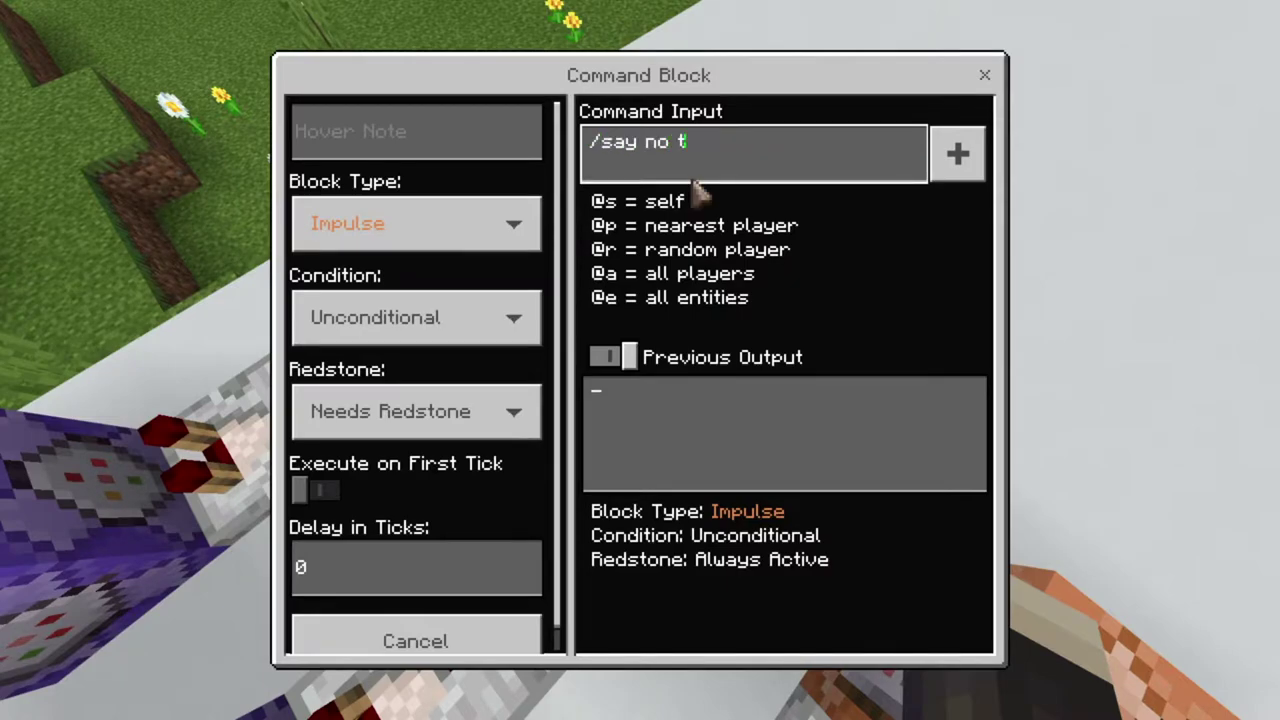
text(/say no tnt)
key(Escape)
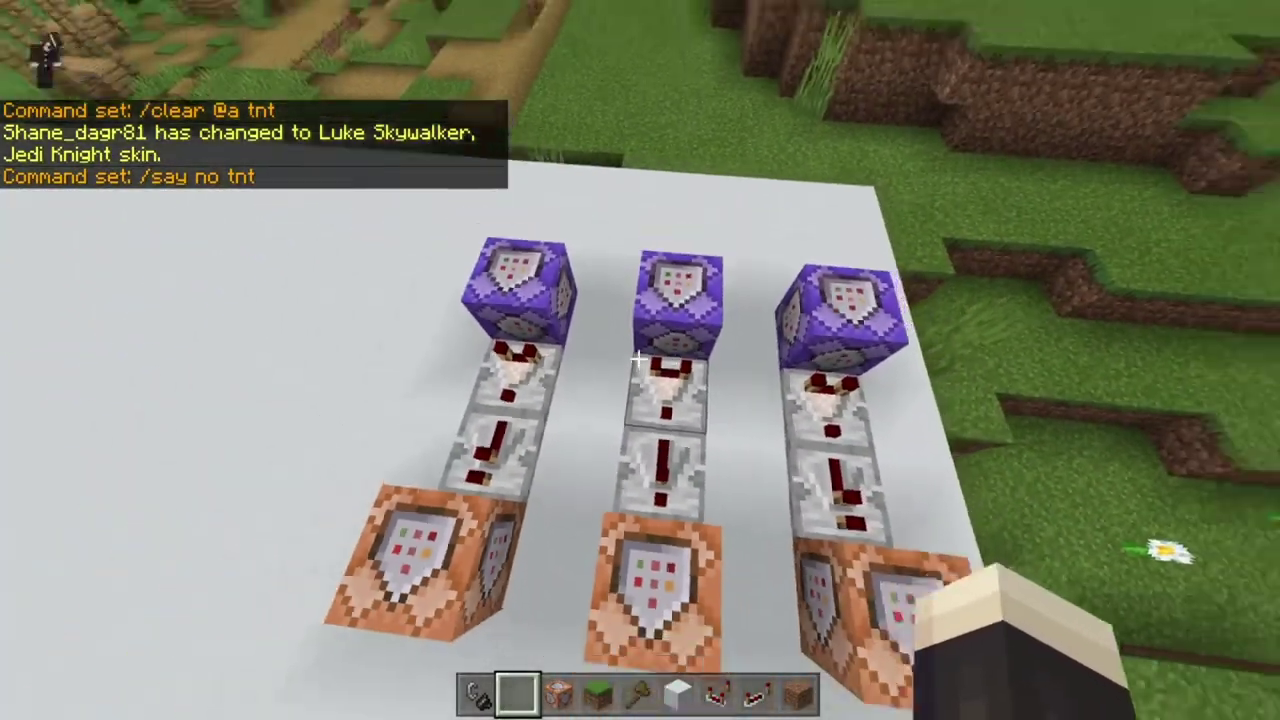
Step: Look over the three command block rows on the white concrete platform from several sides
key(s)
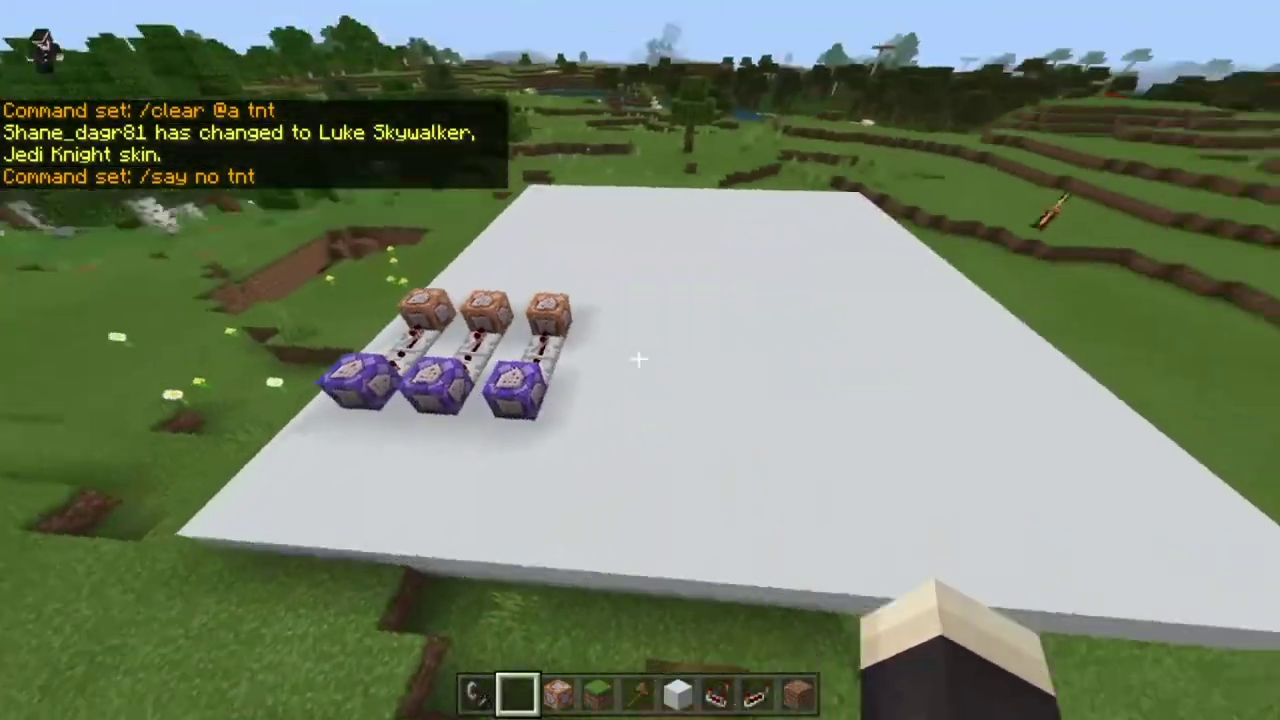
key(w)
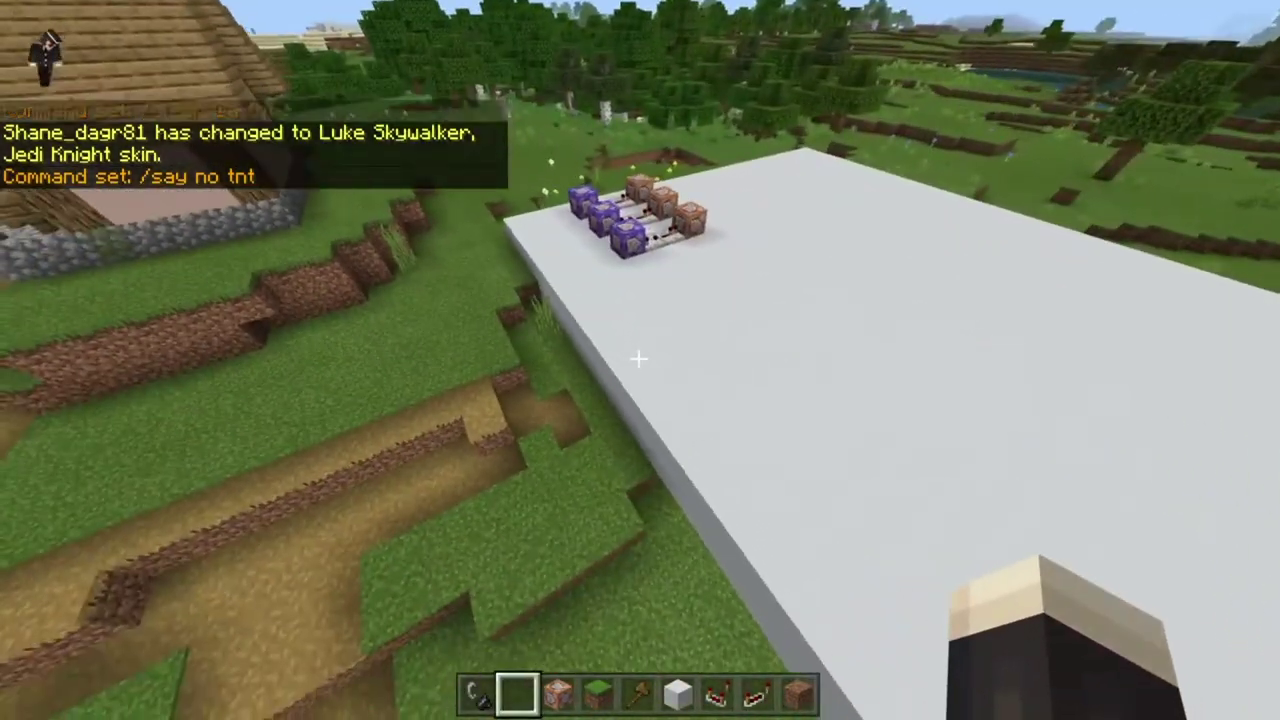
key(w)
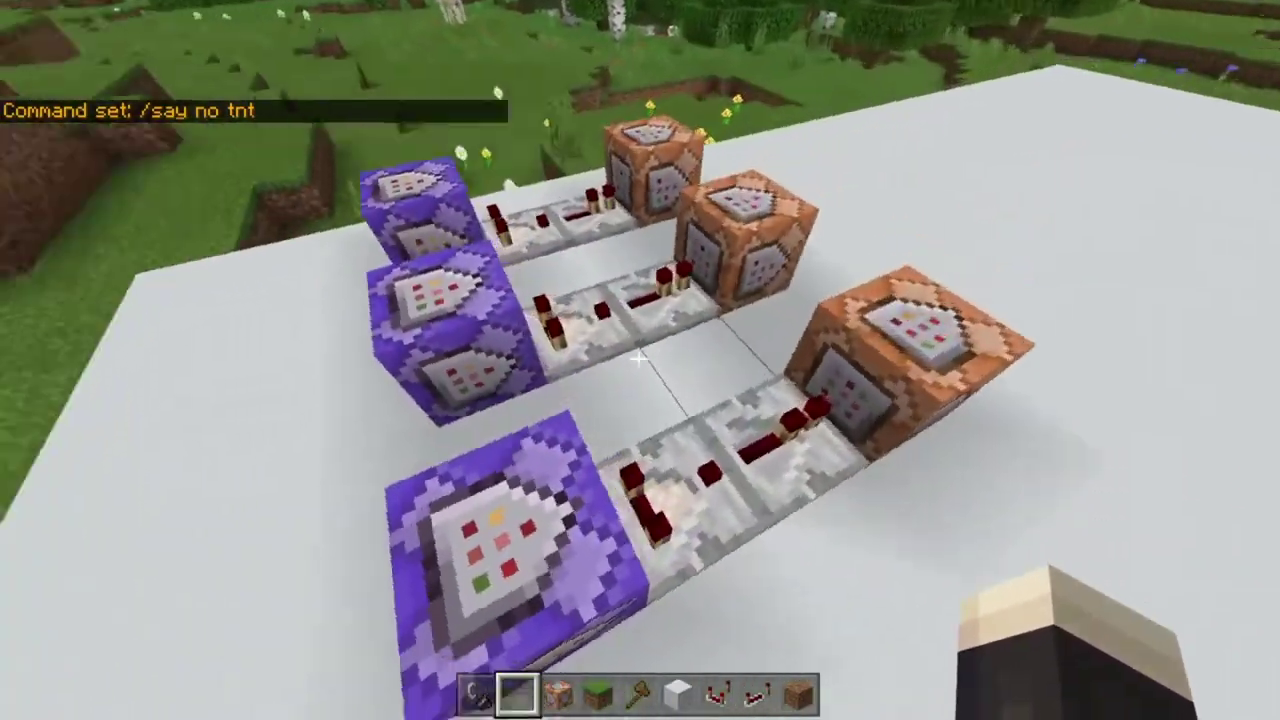
key(s)
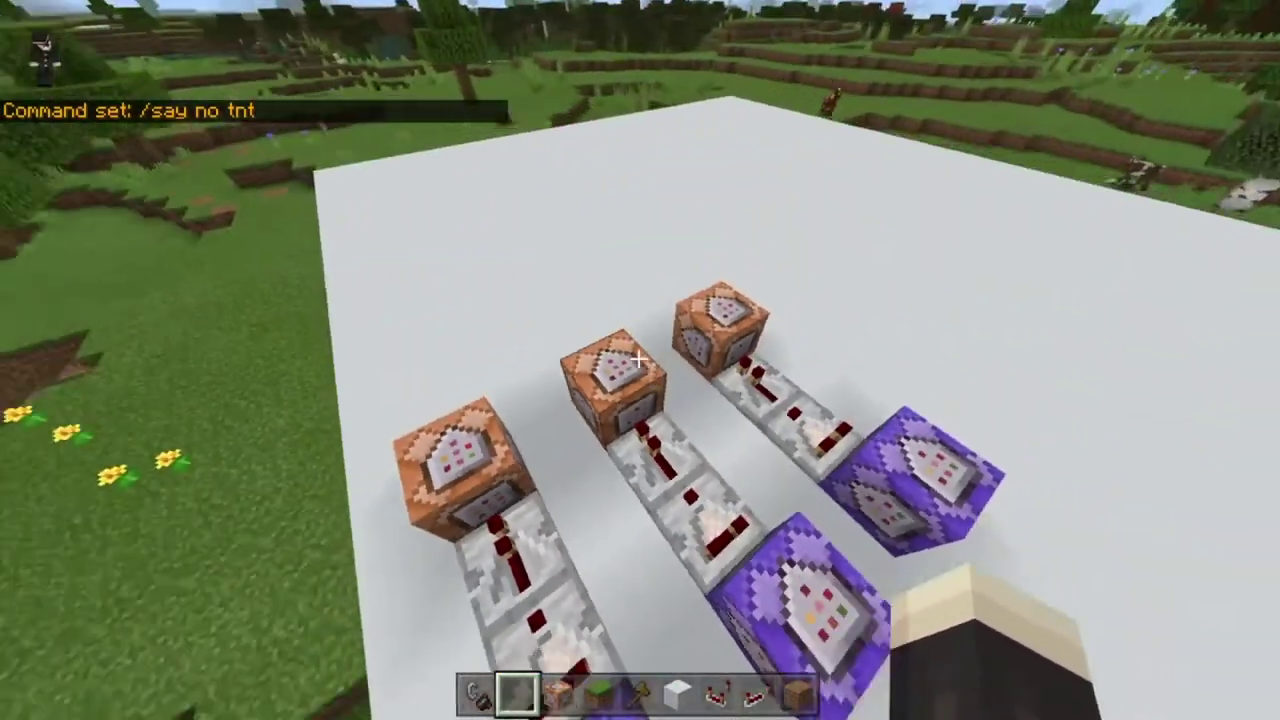
key(w)
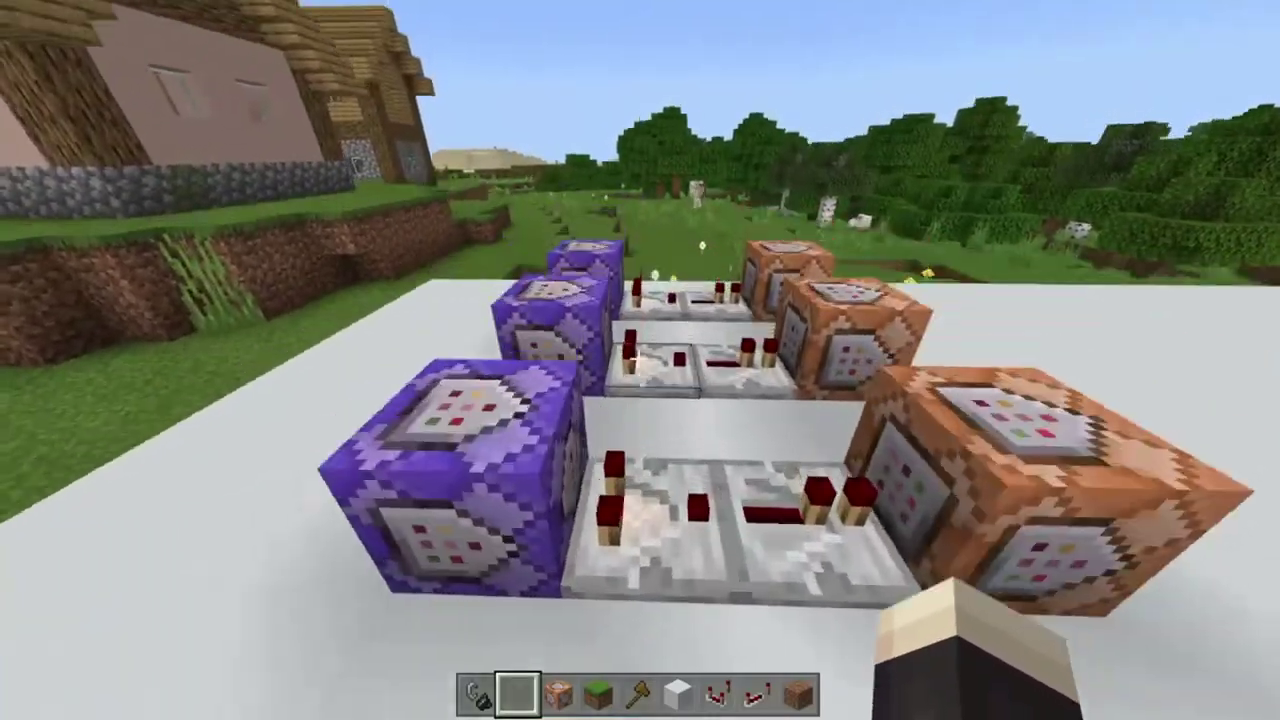
key(w)
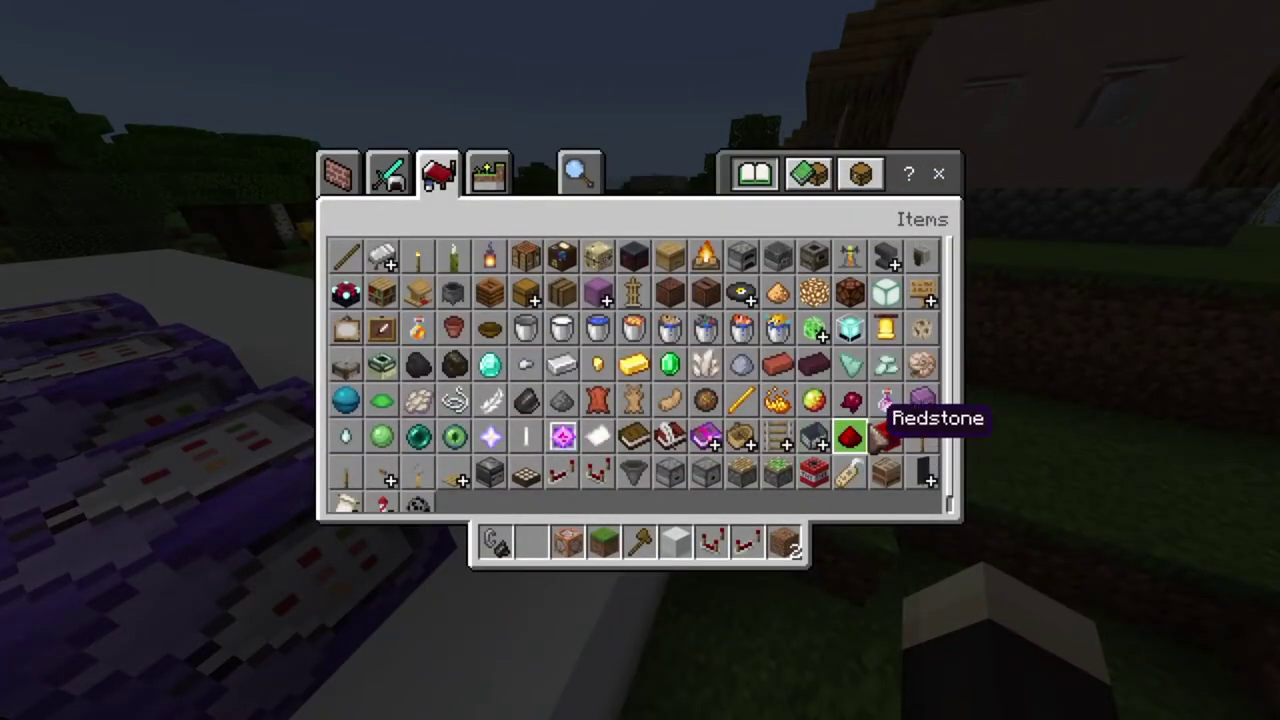
key(e)
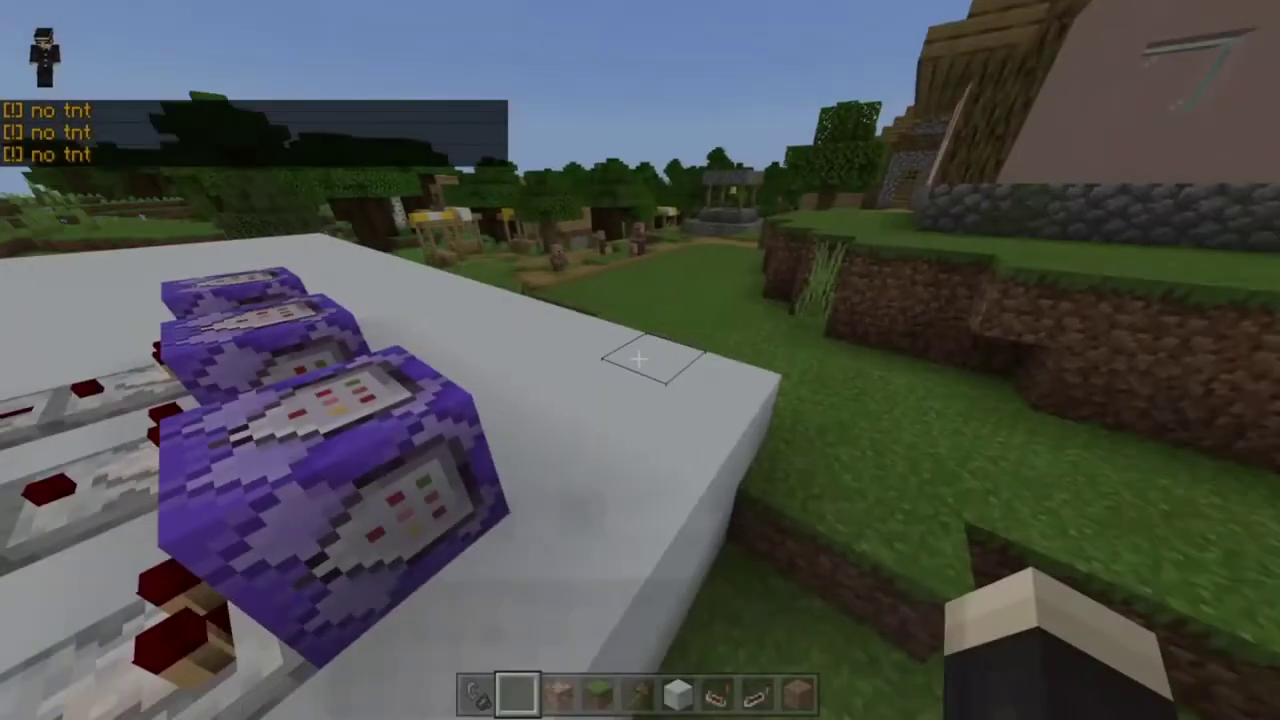
key(w)
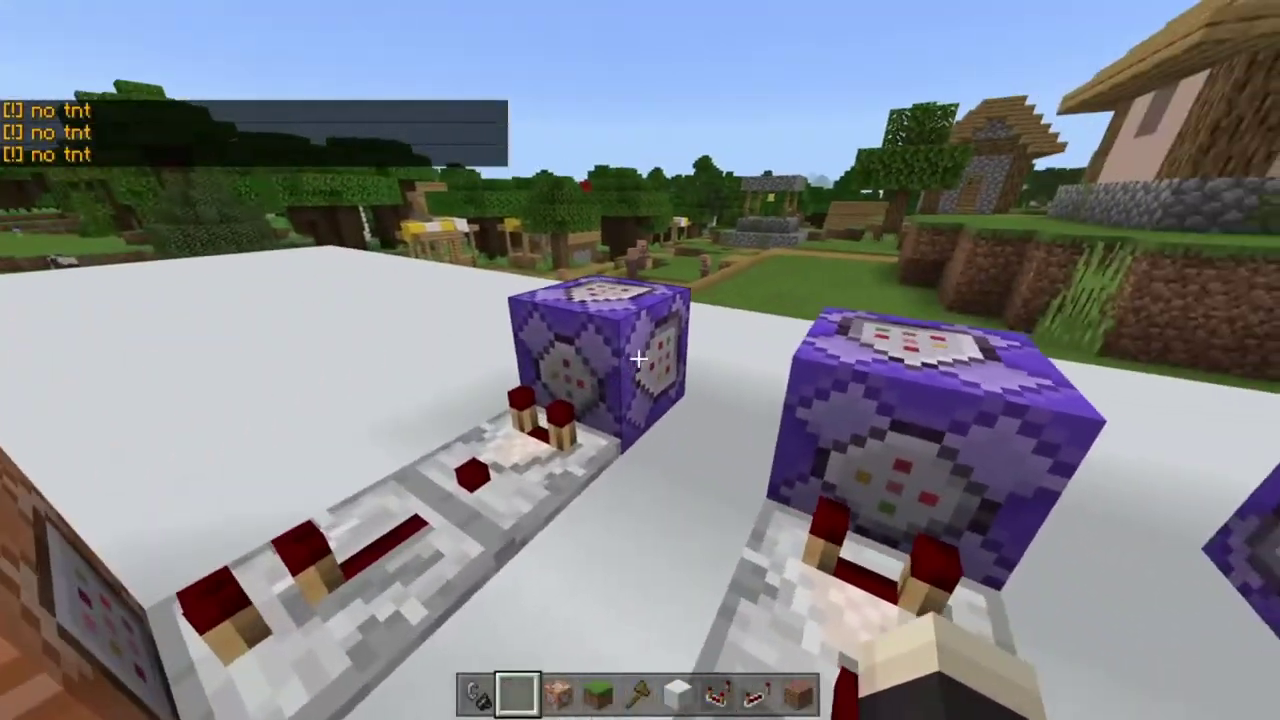
key(e)
key(e)
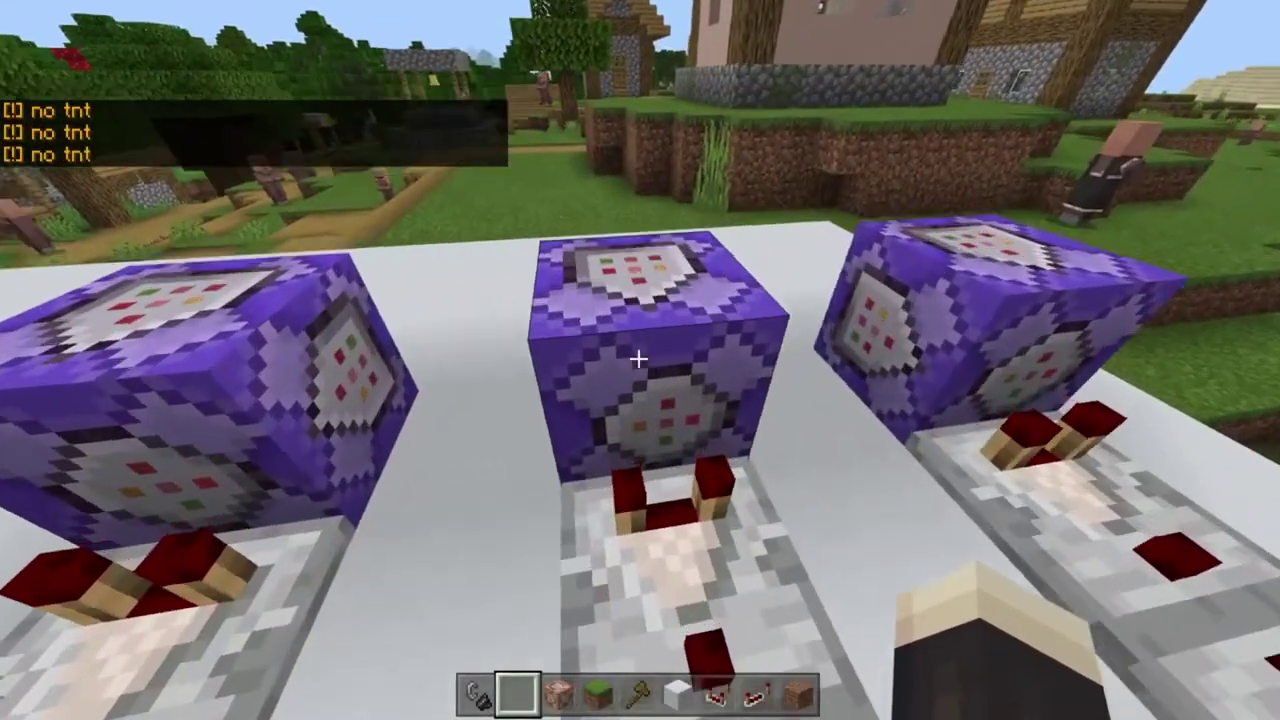
Step: Check the command in the middle row's repeating command block and remove that block from the row
right_click(638, 358)
key(Escape)
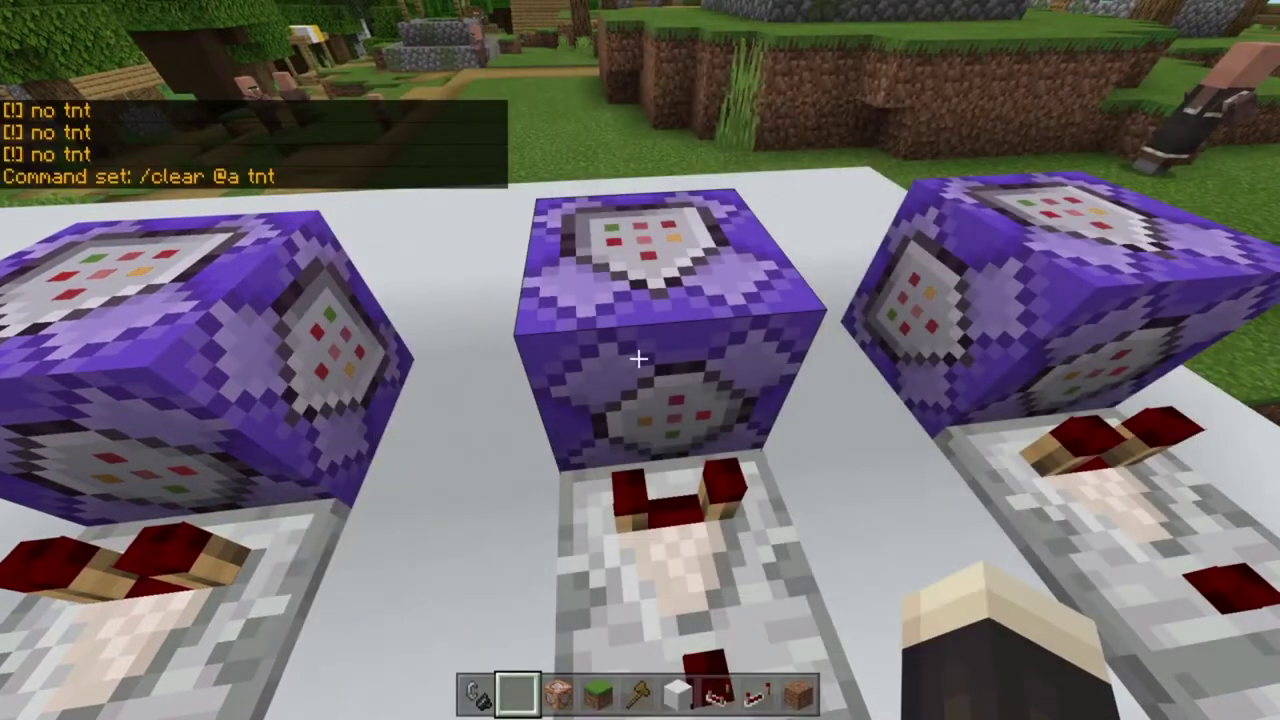
click(640, 360)
Step: Copy an existing repeating command block and place a new one on the empty platform near the far corner
key(e)
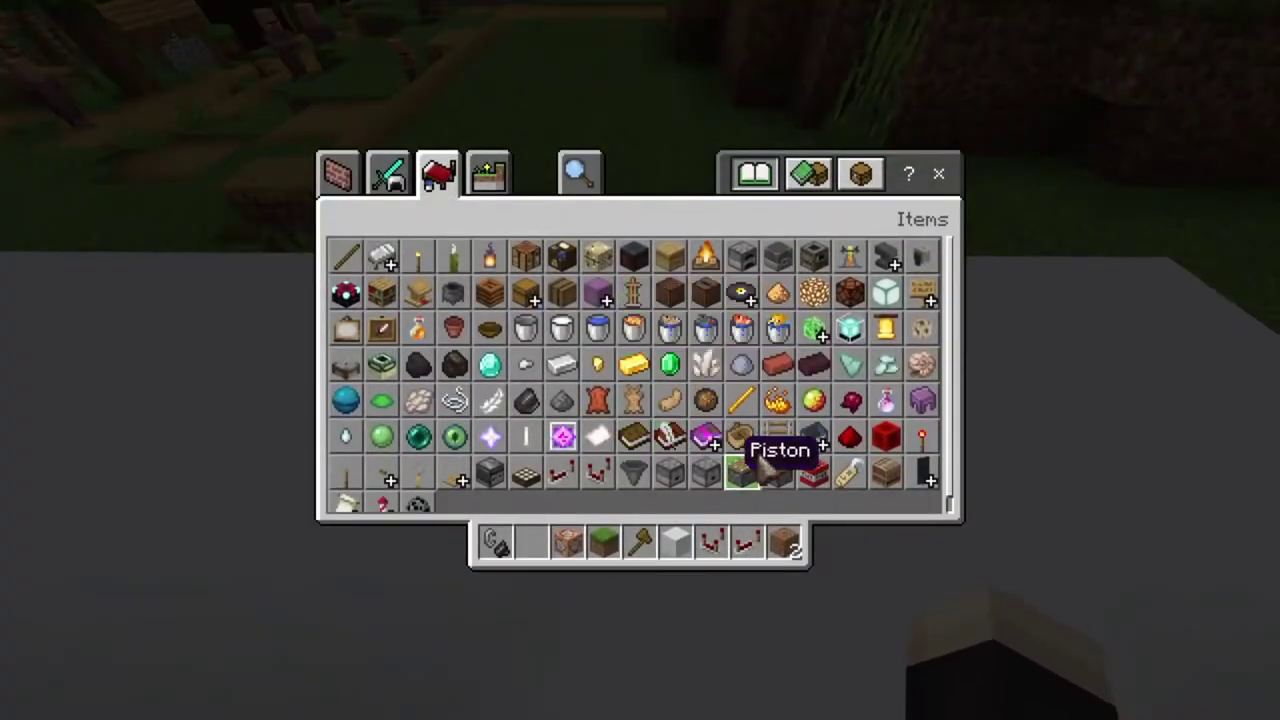
key(e)
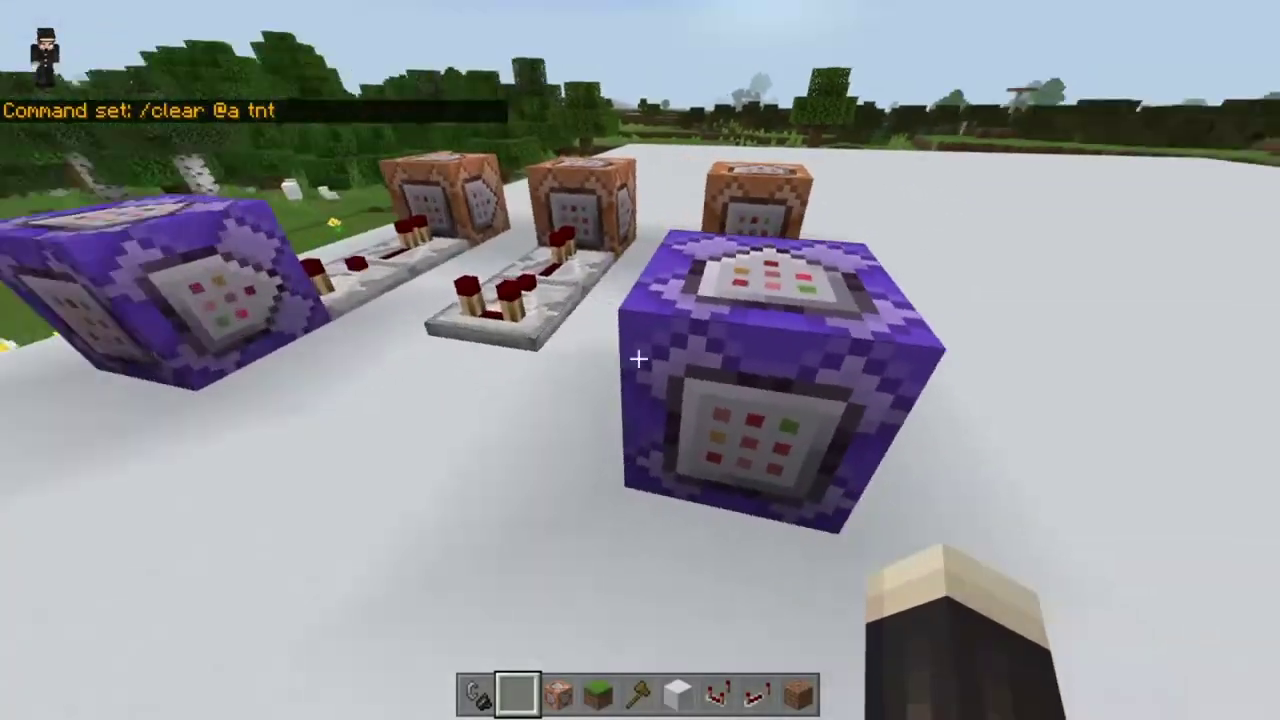
middle_click(638, 358)
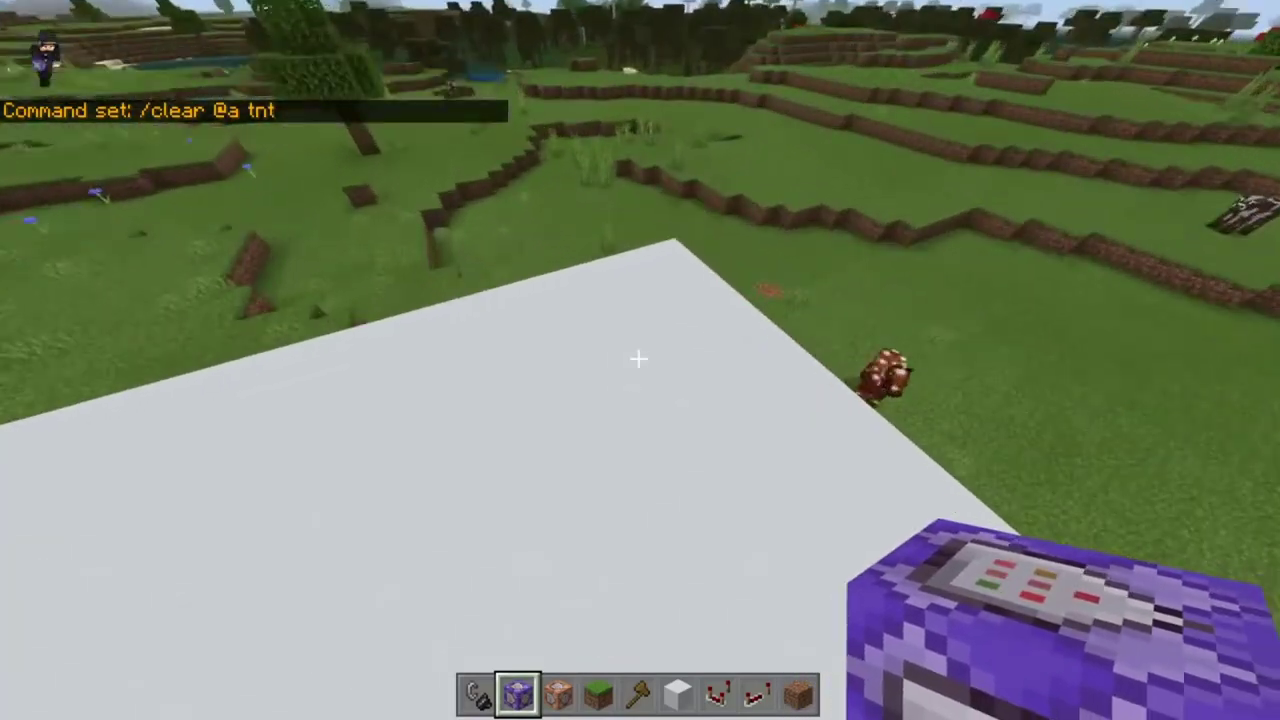
right_click(638, 358)
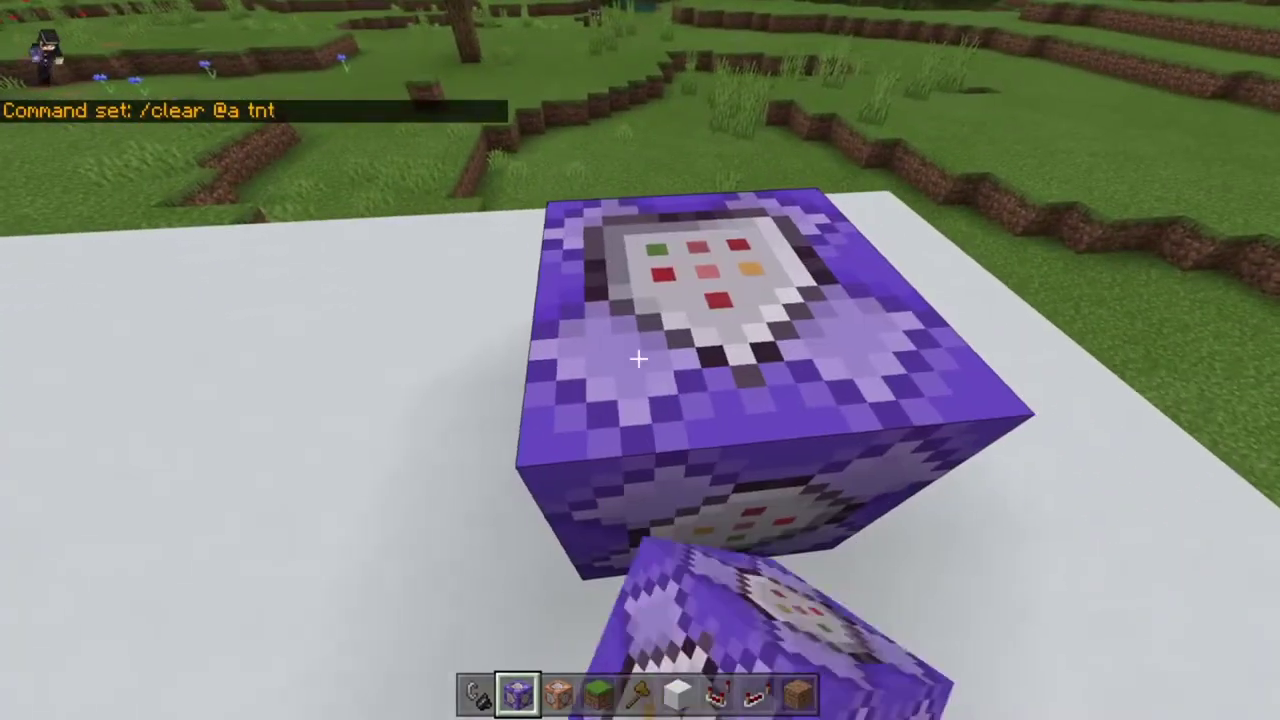
Step: Enter the command "/kill @e[type=tnt]" in the new standalone repeating command block
right_click(638, 358)
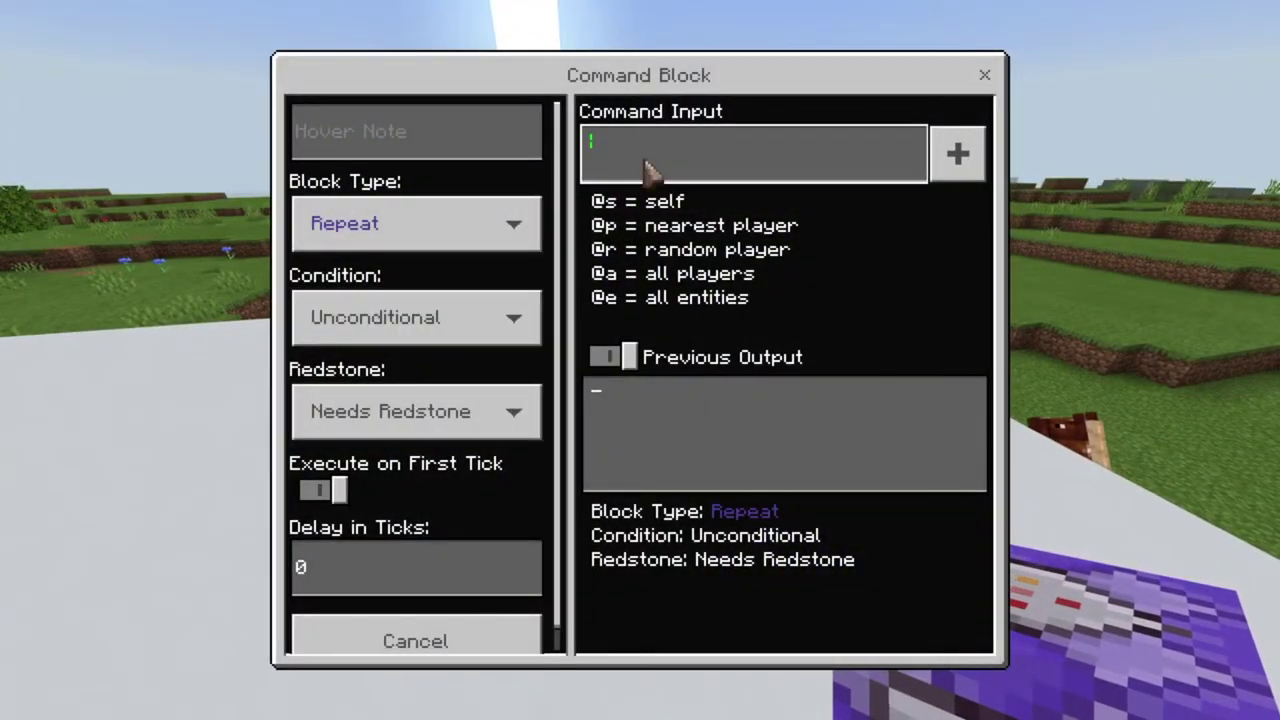
text(/)
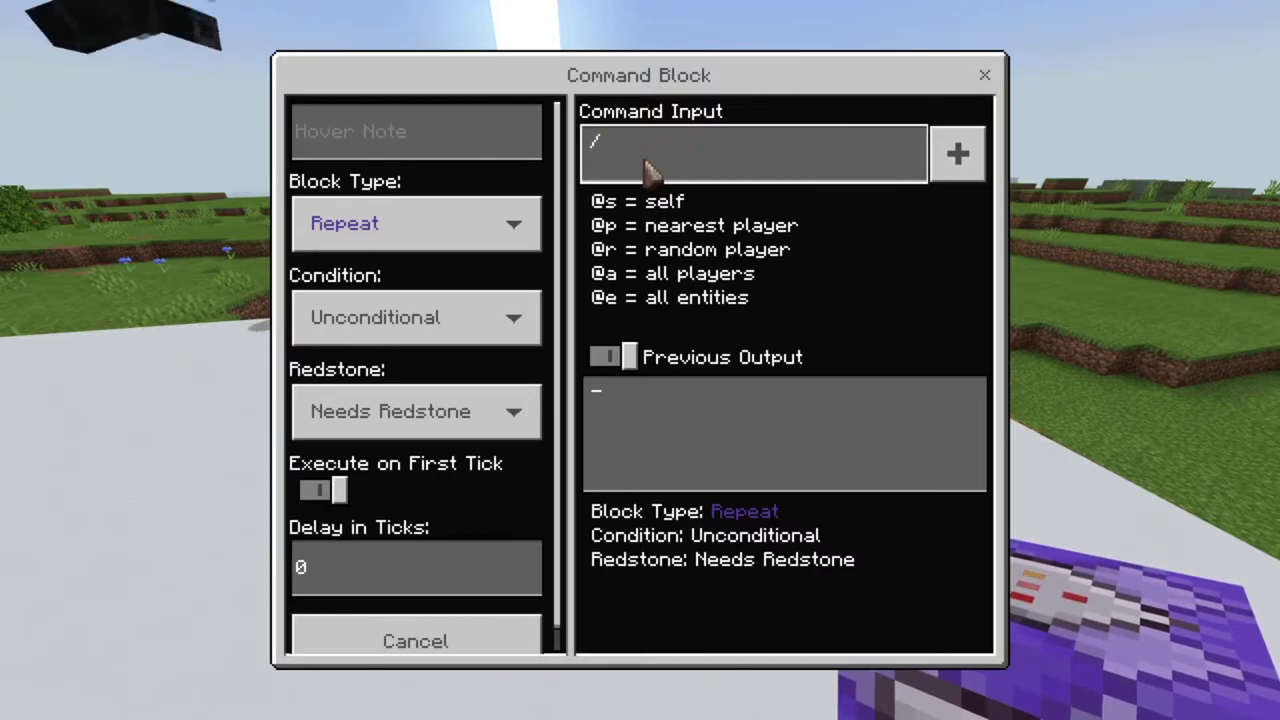
text(d)
key(BackSpace)
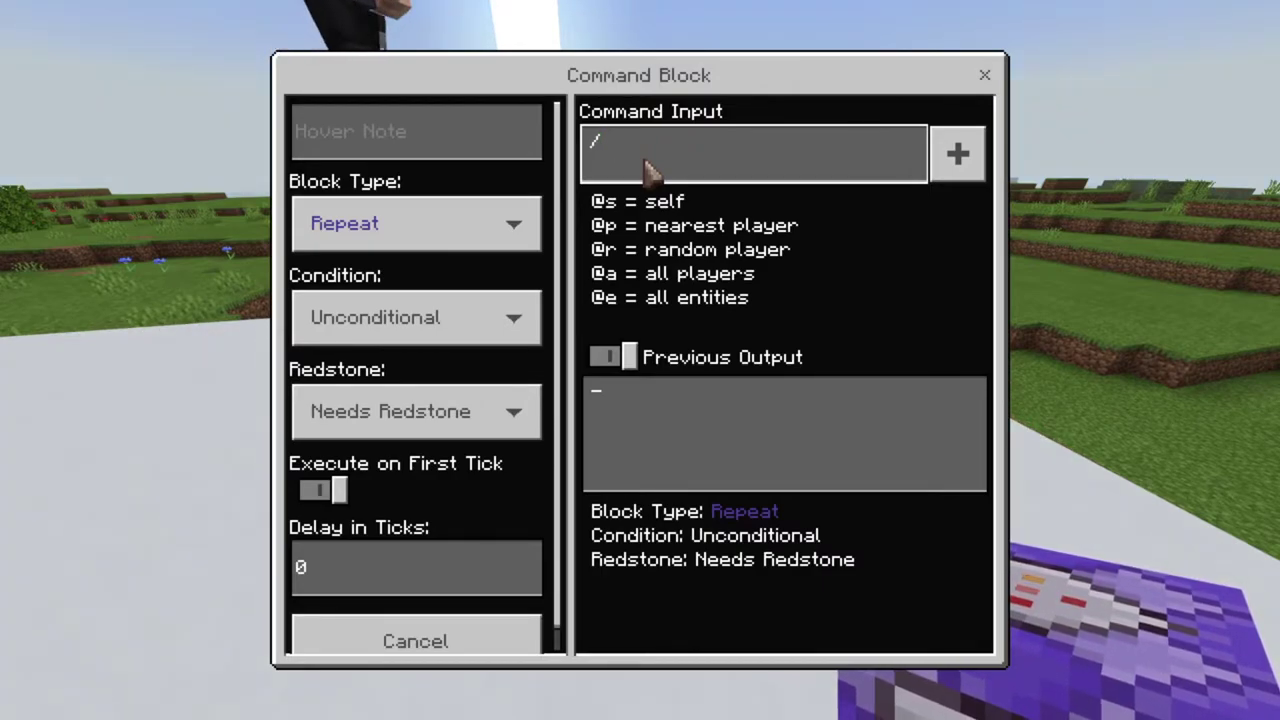
text(kill @e[)
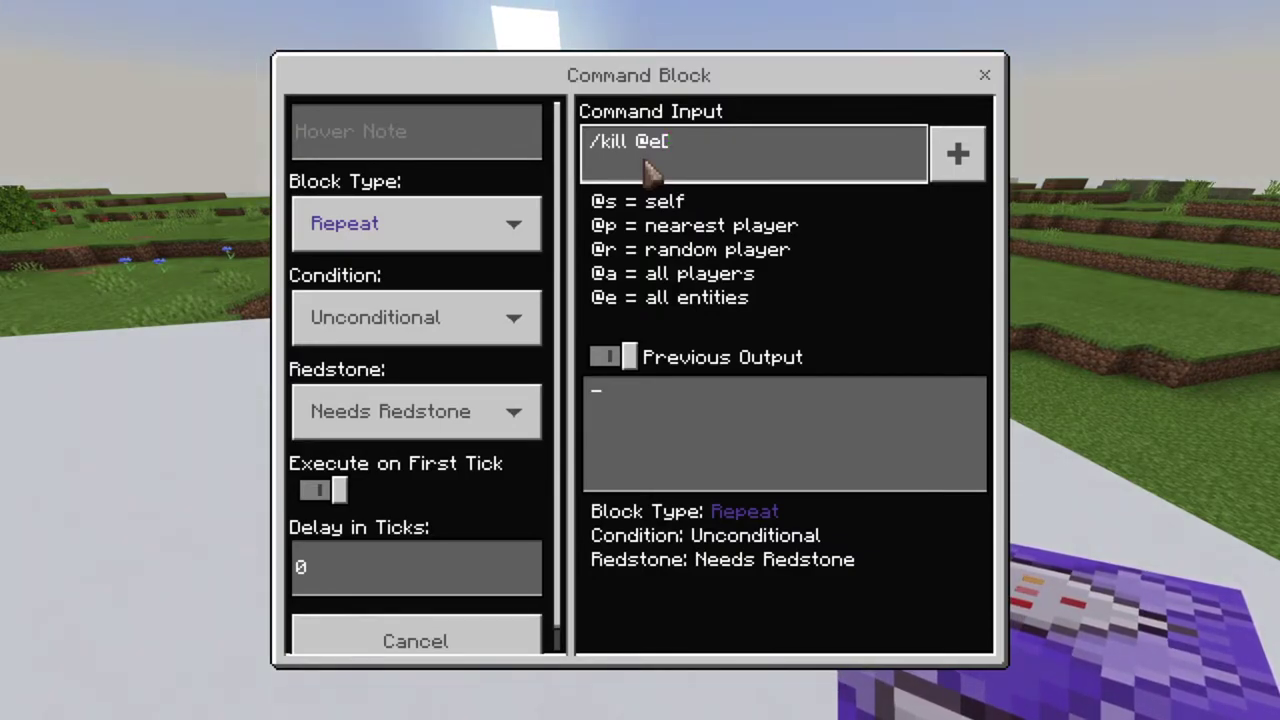
text( na)
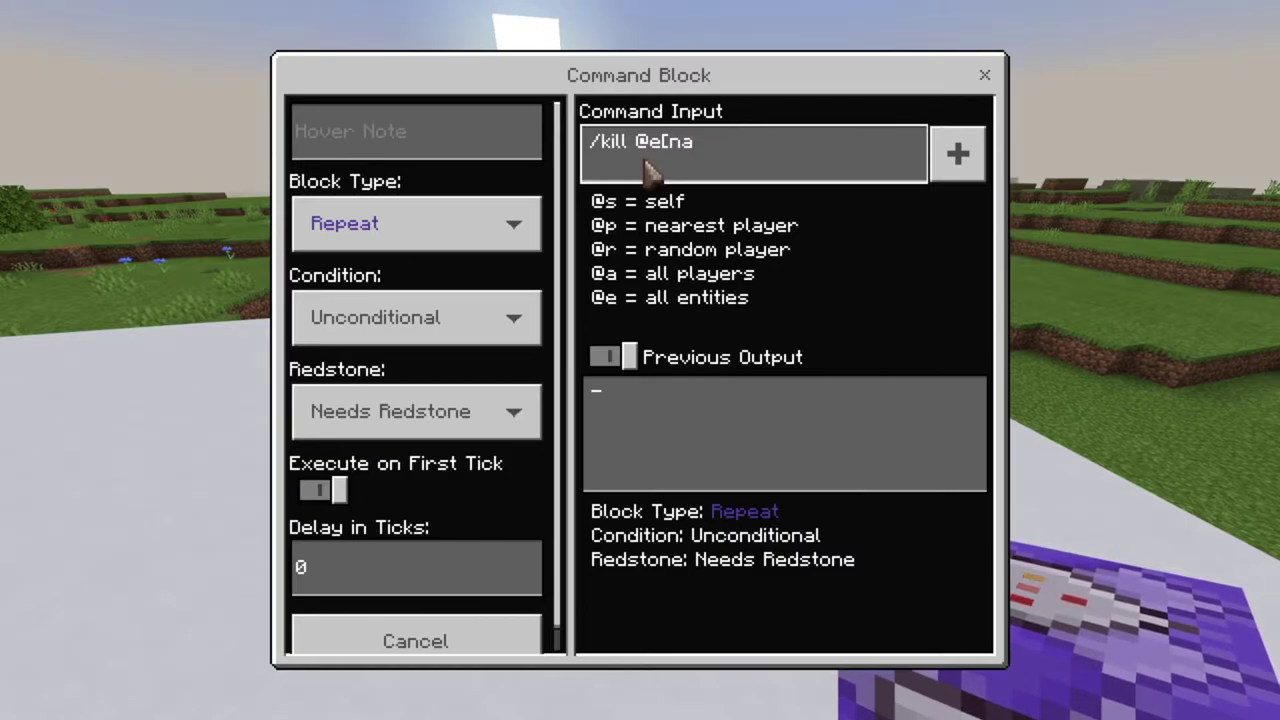
key(BackSpace)
key(BackSpace)
text(t)
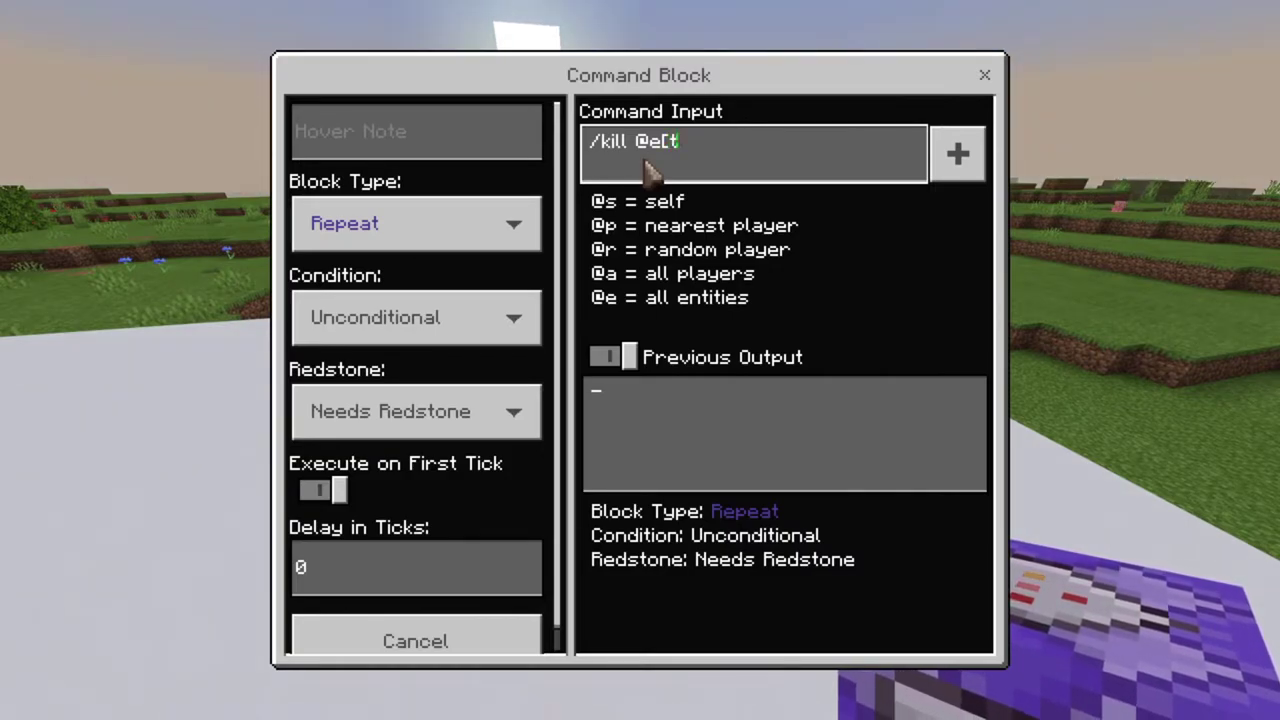
text(ype=)
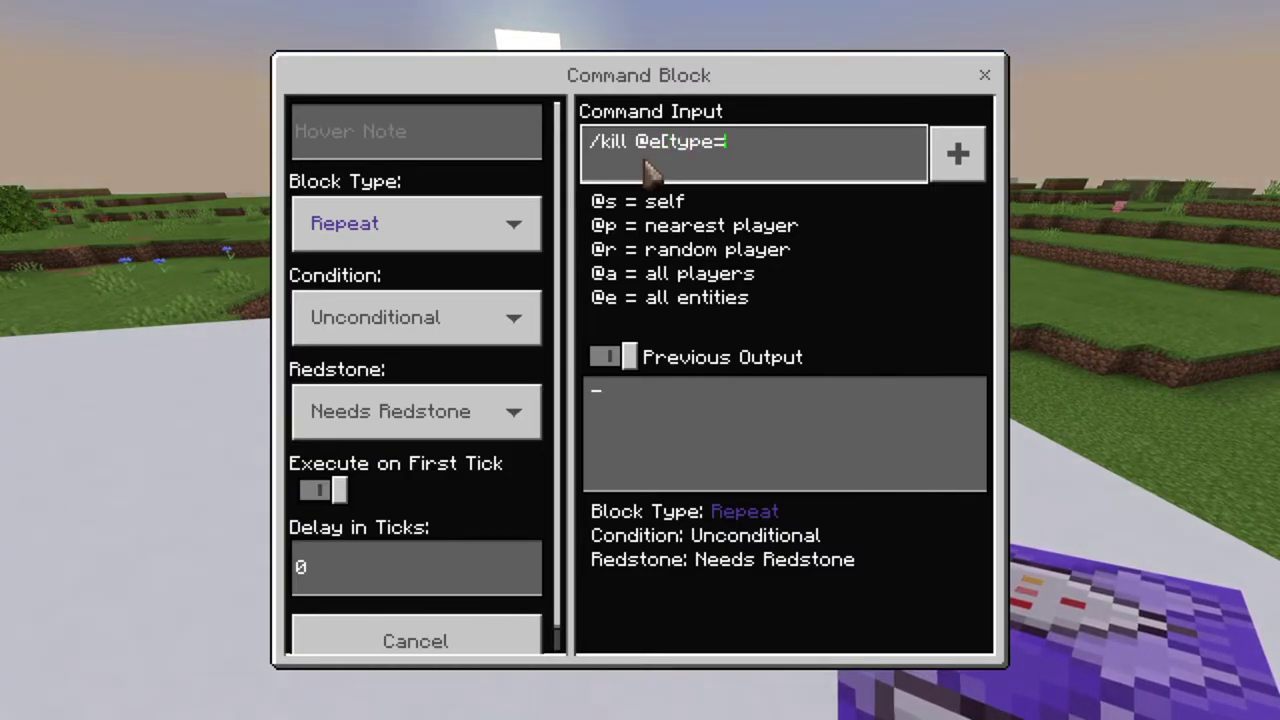
text(tnt])
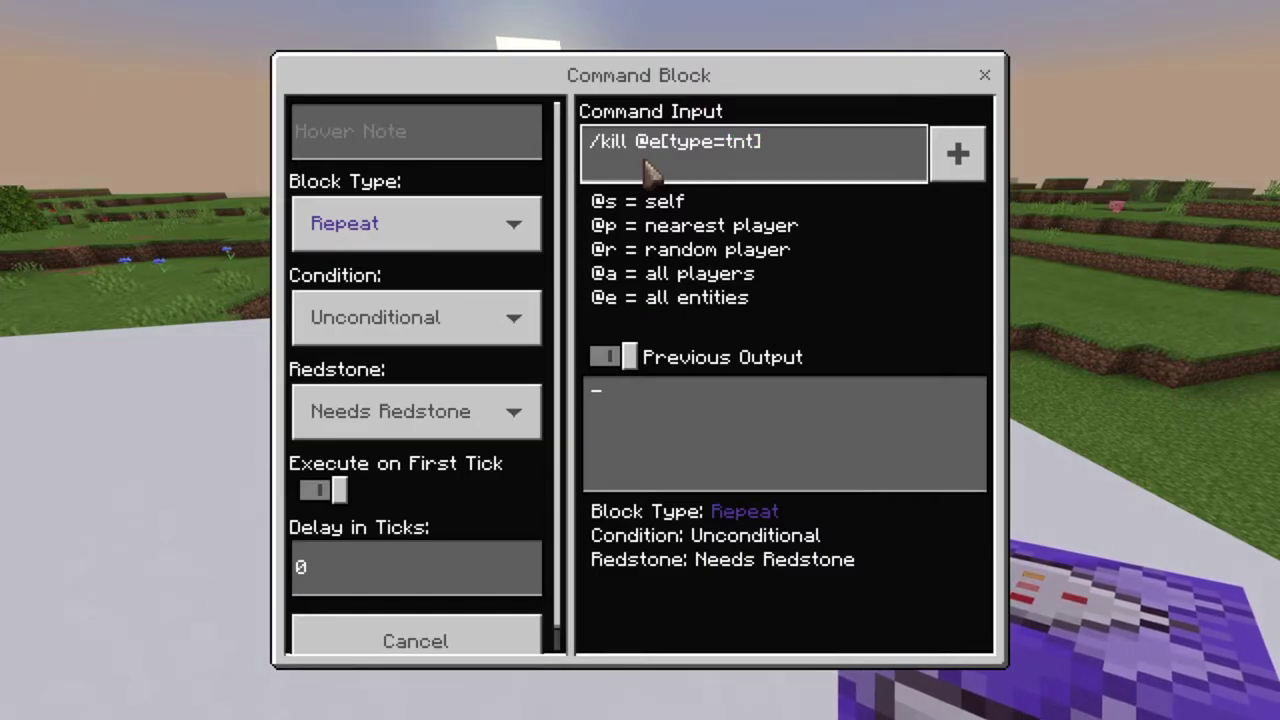
key(Escape)
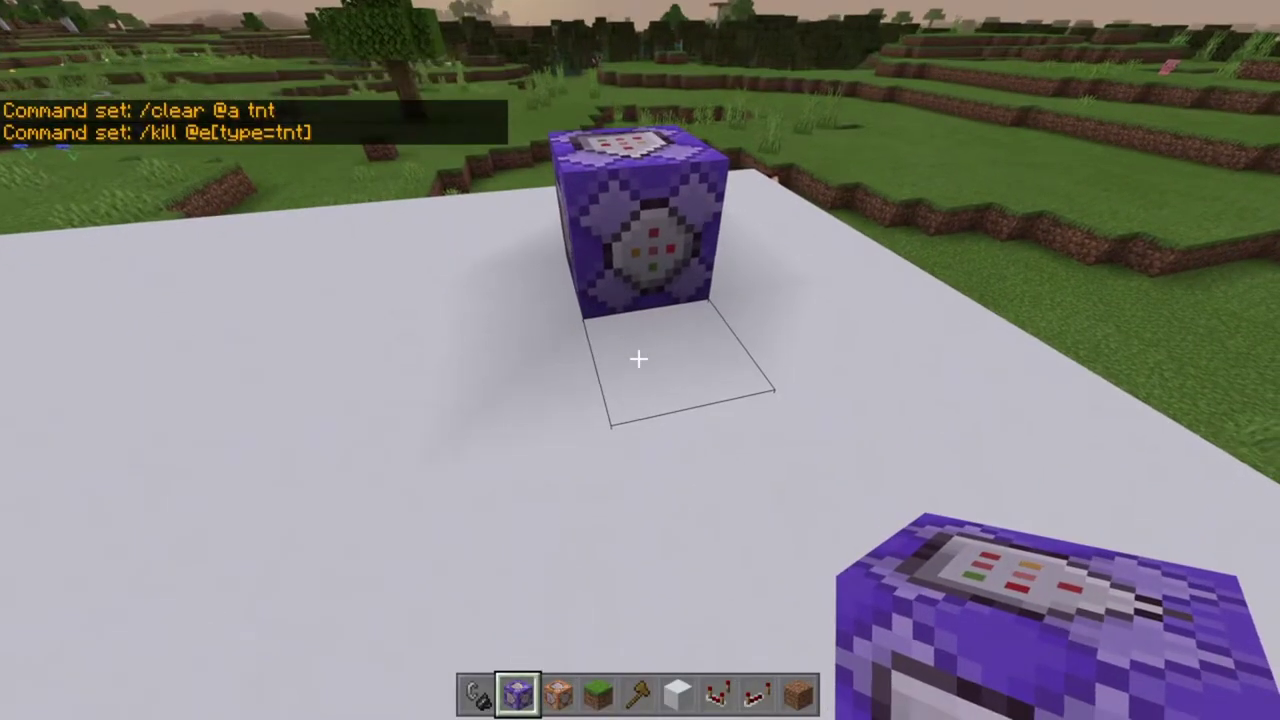
Step: Replace the item in the last hotbar slot with TNT from the creative inventory and hold it
key(e)
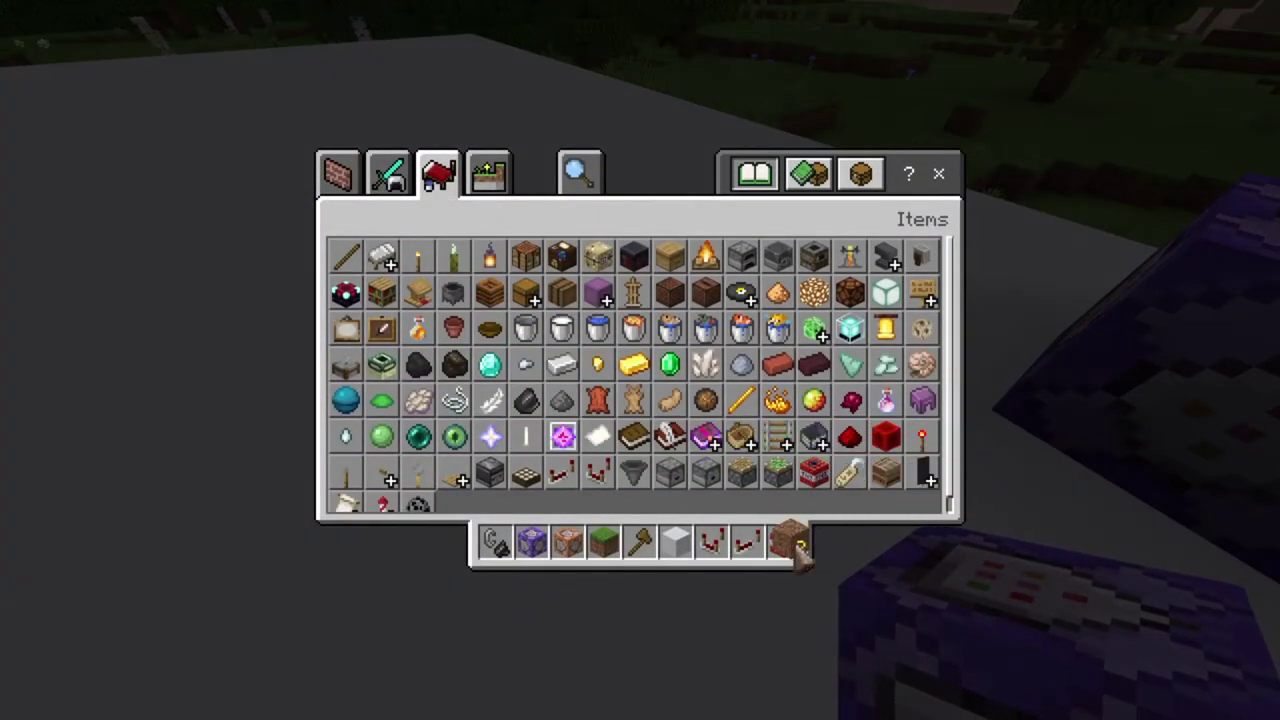
click(814, 474)
click(786, 541)
key(e)
key(e)
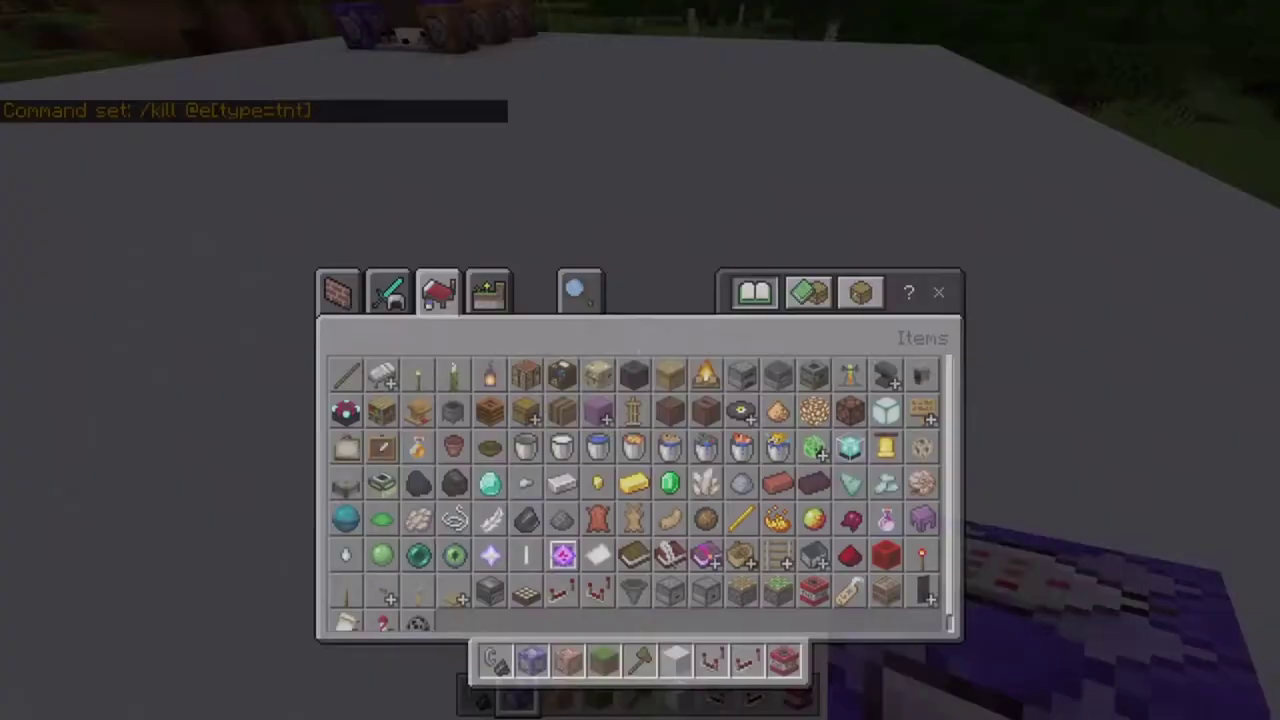
key(e)
scroll(640, 360, down, 5)
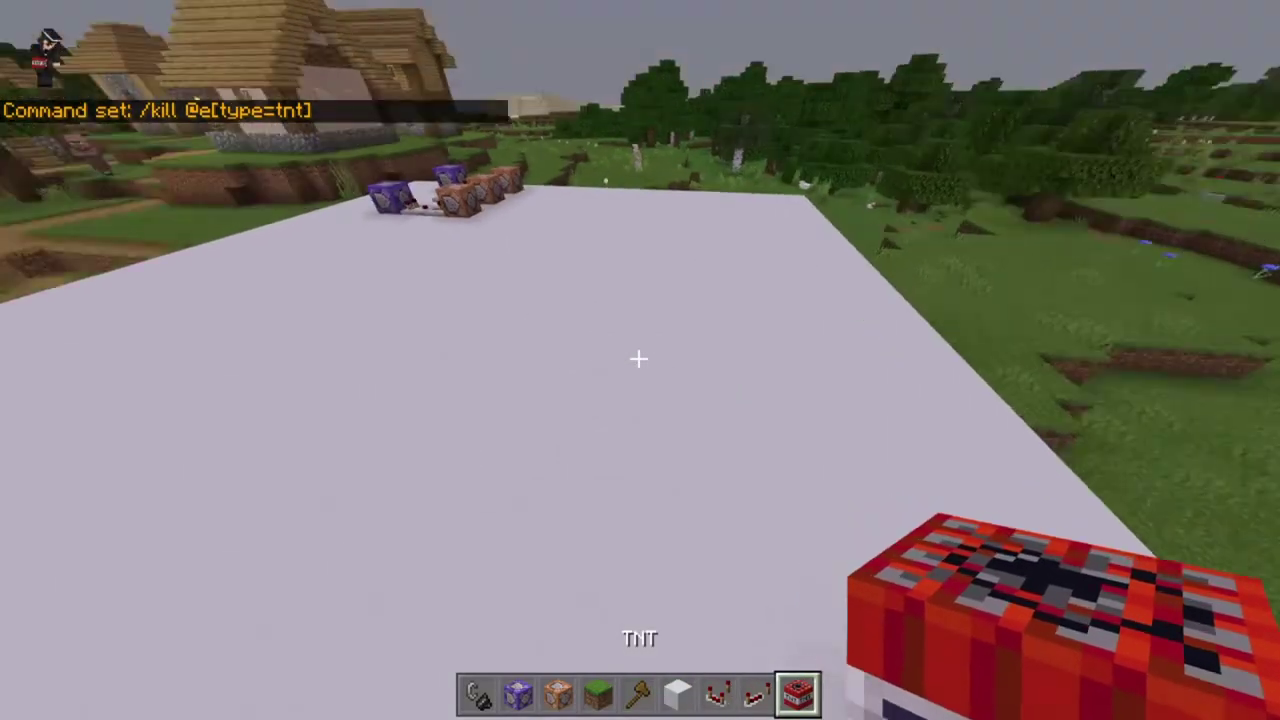
Step: Place a TNT block on the open part of the platform and switch to the flint and steel
key(shift)
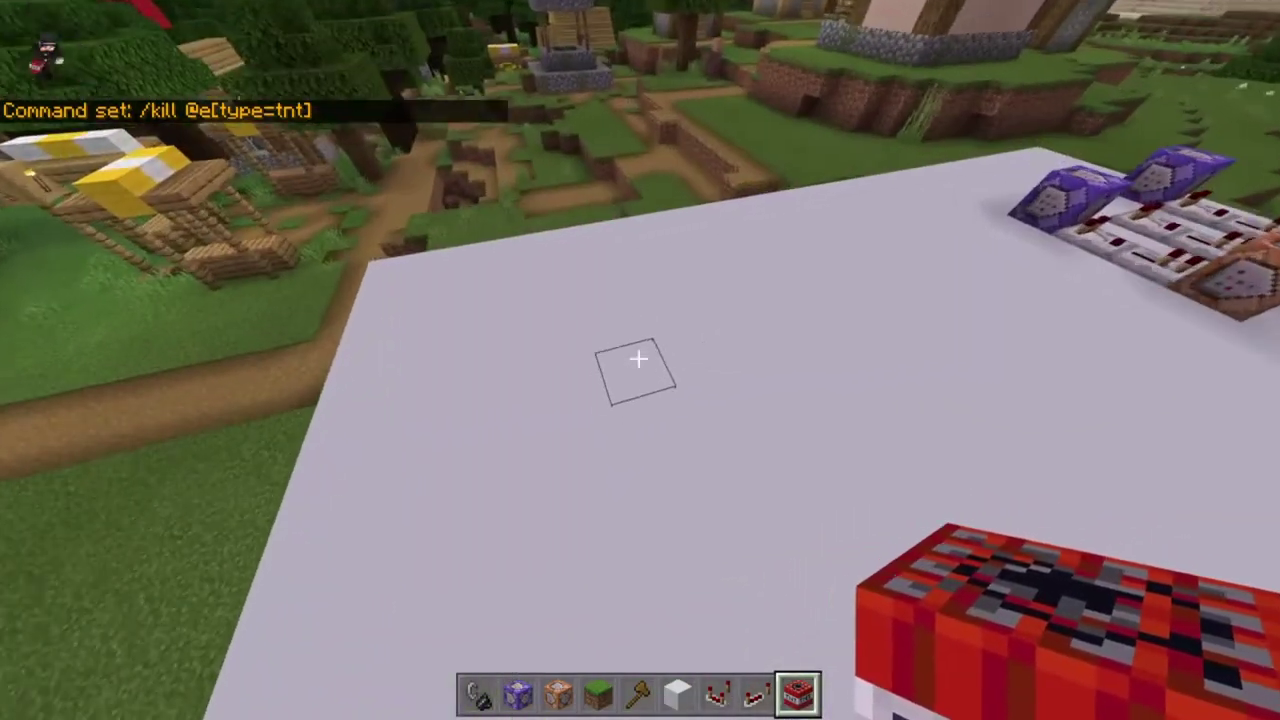
right_click(638, 360)
scroll(638, 360, down, 1)
scroll(638, 360, down, 1)
scroll(638, 360, up, 1)
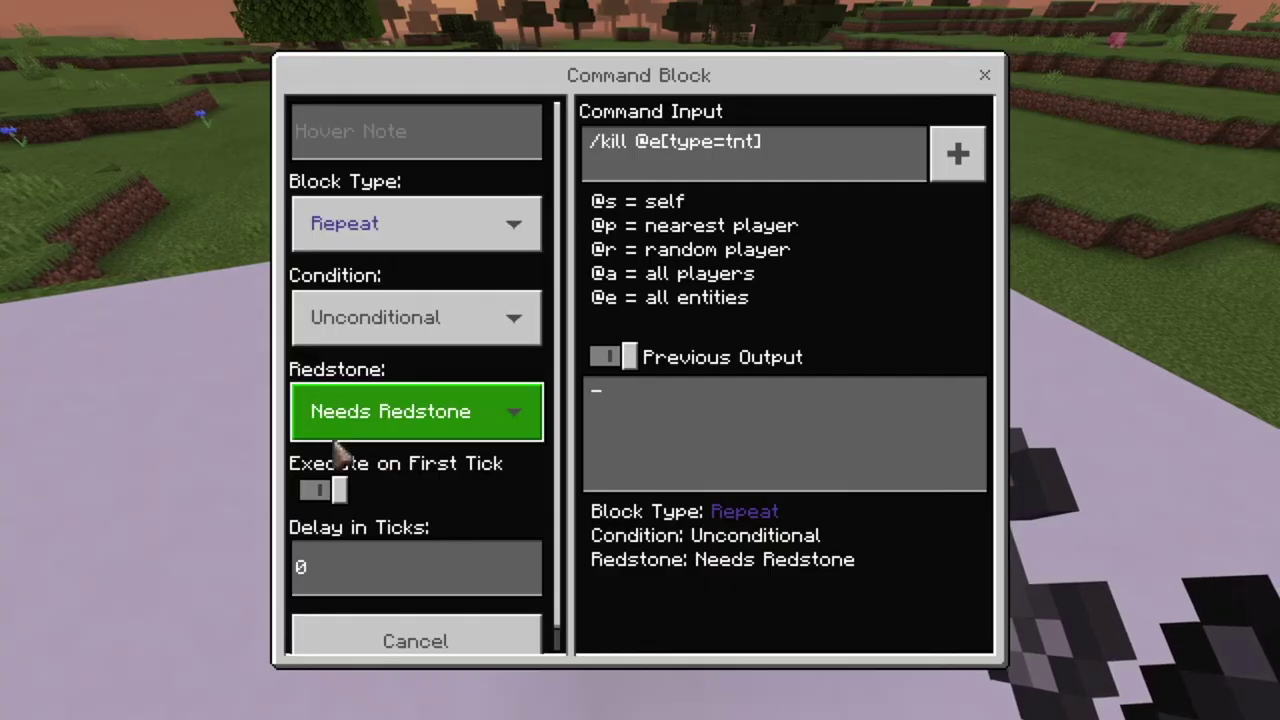
Step: Make the TNT-killing command block run without redstone, and test it by placing and igniting a TNT block on the platform
click(340, 450)
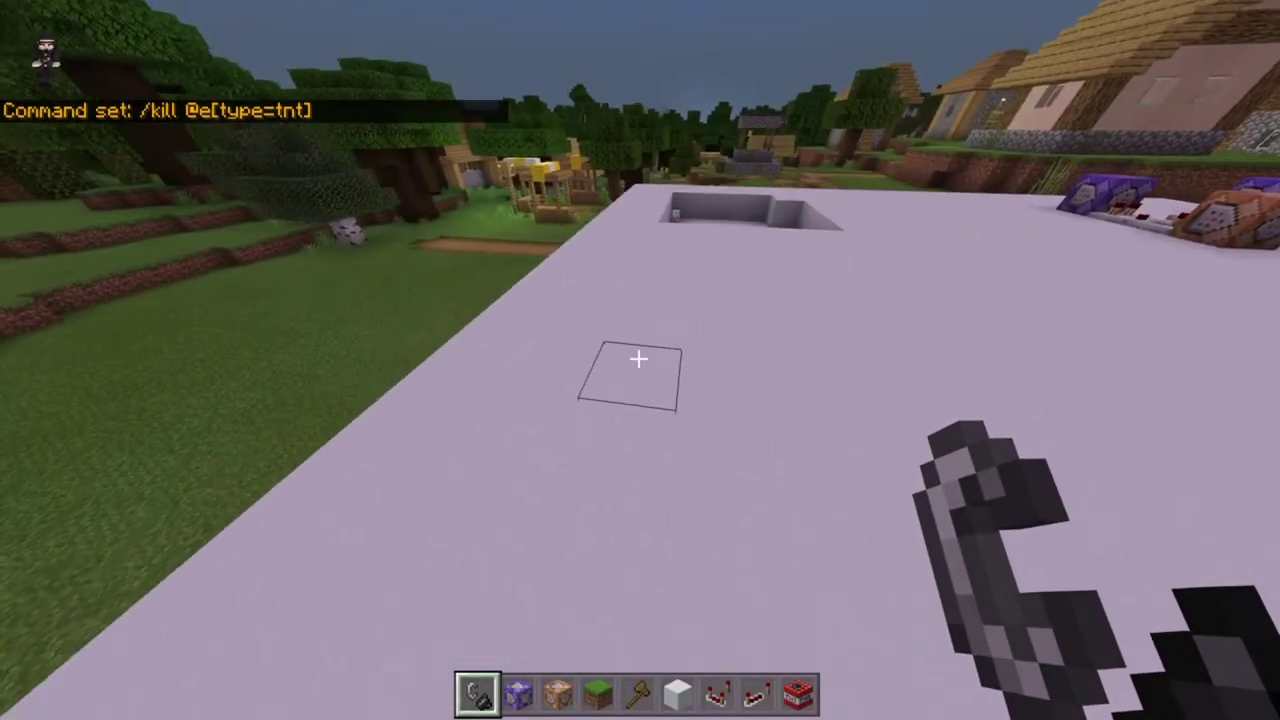
key(2)
scroll(638, 358, down, 7)
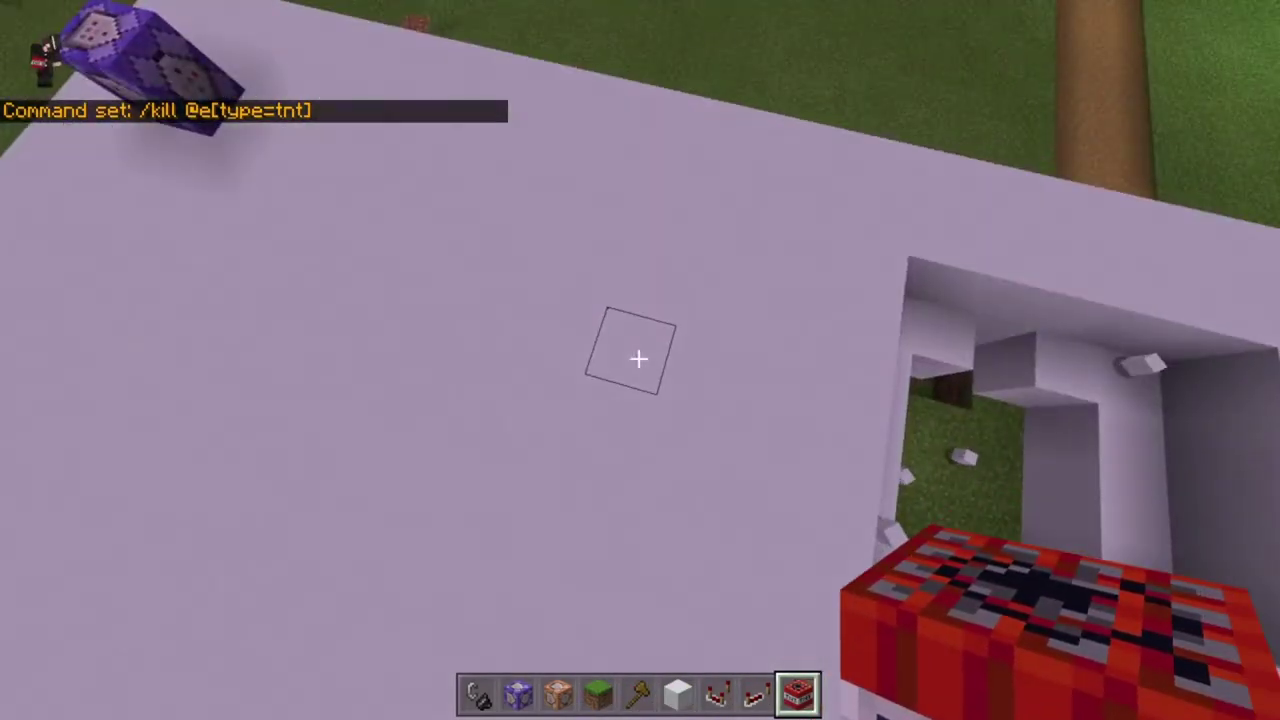
right_click(638, 358)
scroll(638, 358, down, 1)
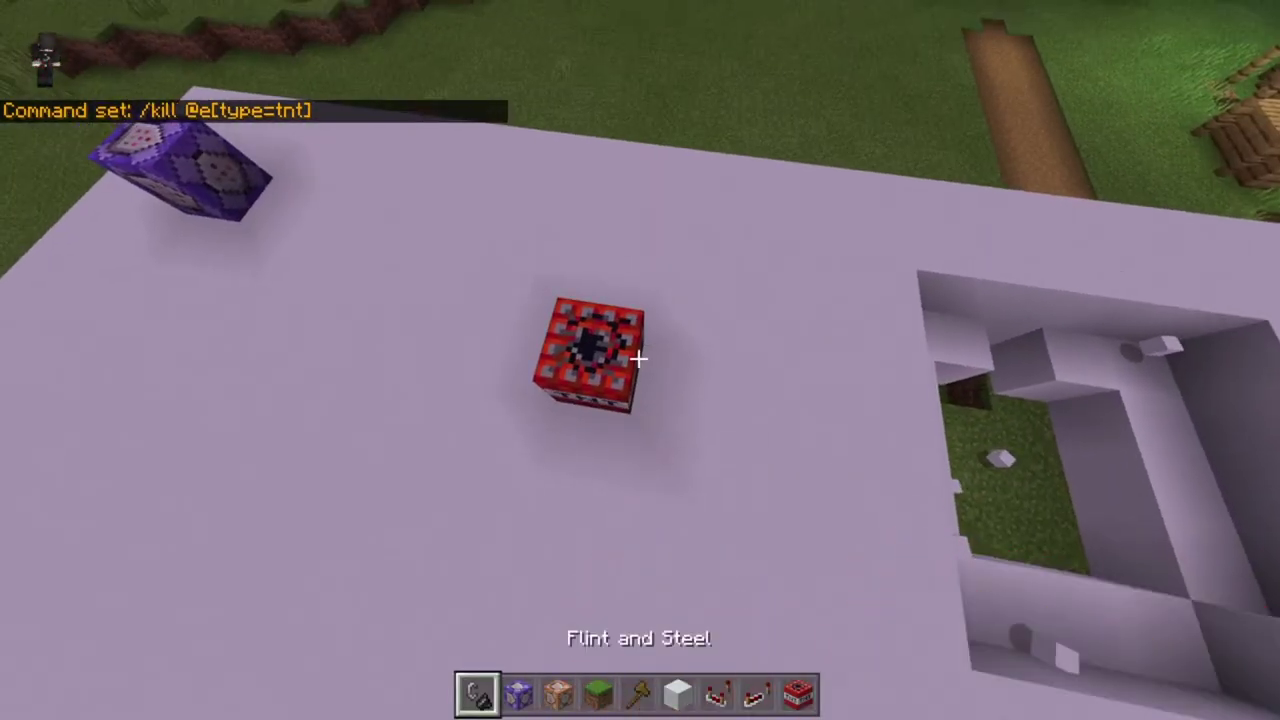
right_click(638, 358)
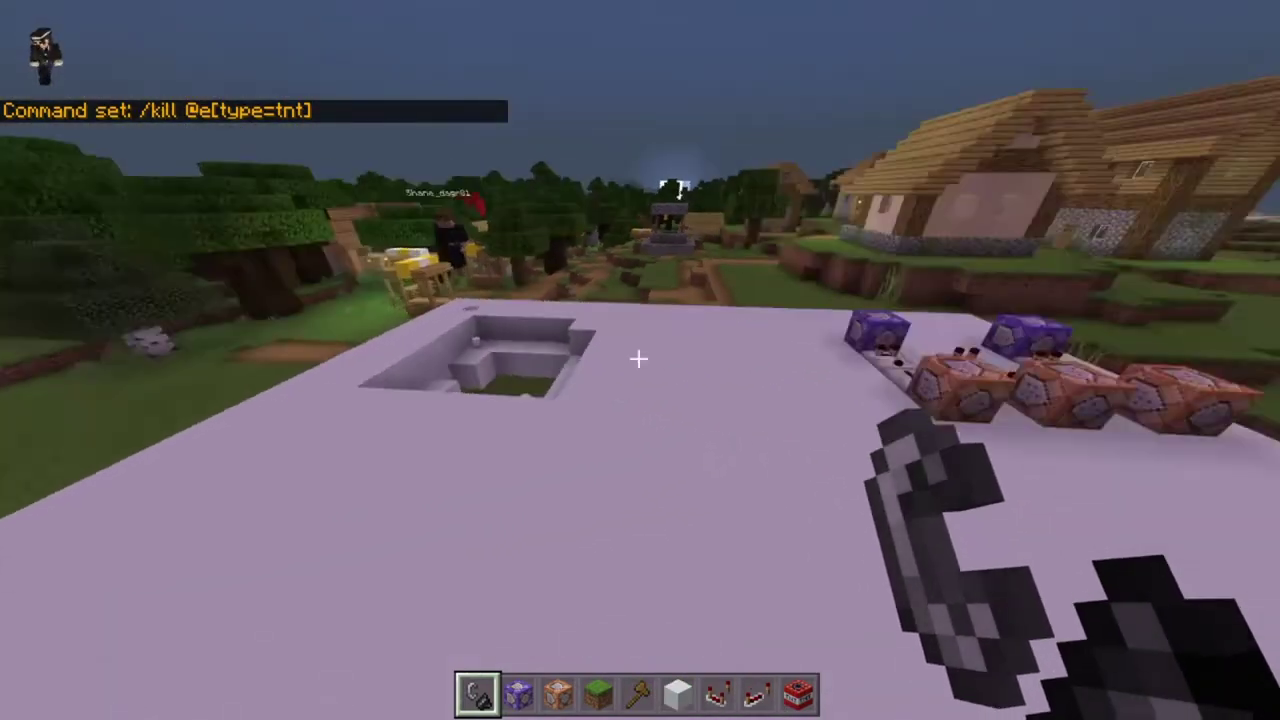
scroll(638, 358, down, 1)
scroll(638, 358, up, 1)
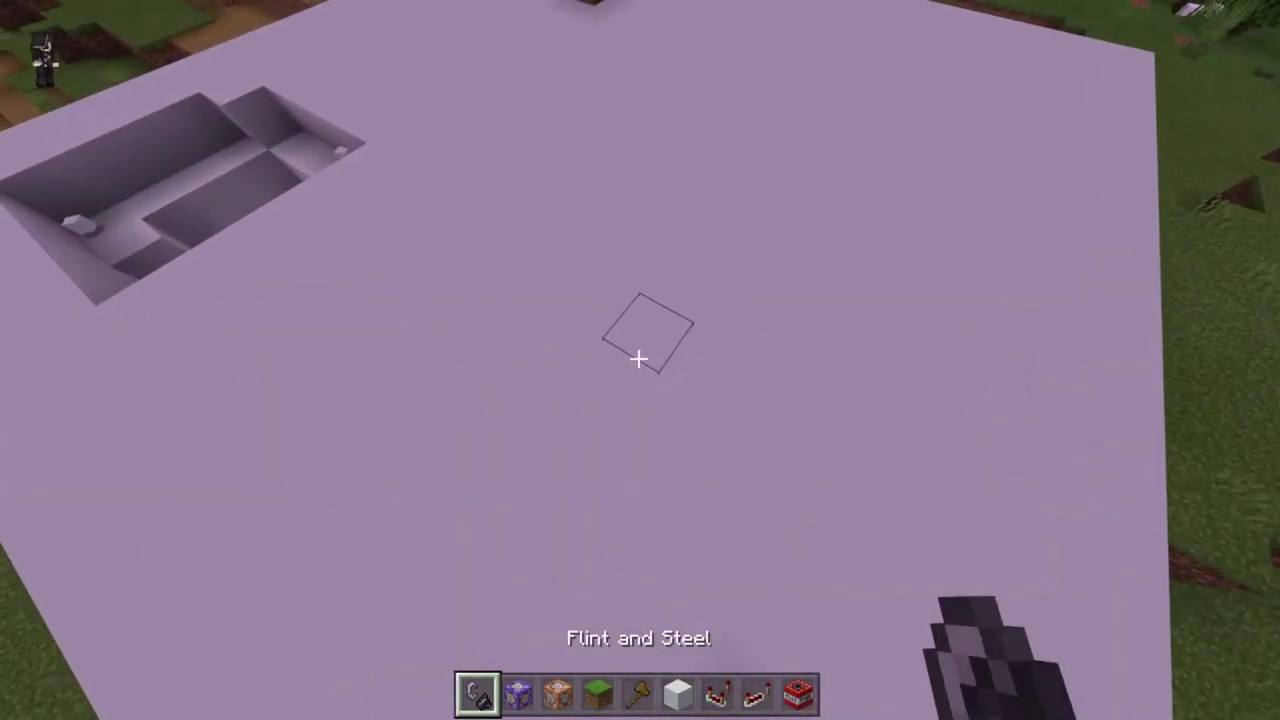
Step: Examine the world's game settings and return to the game
key(Escape)
key(Escape)
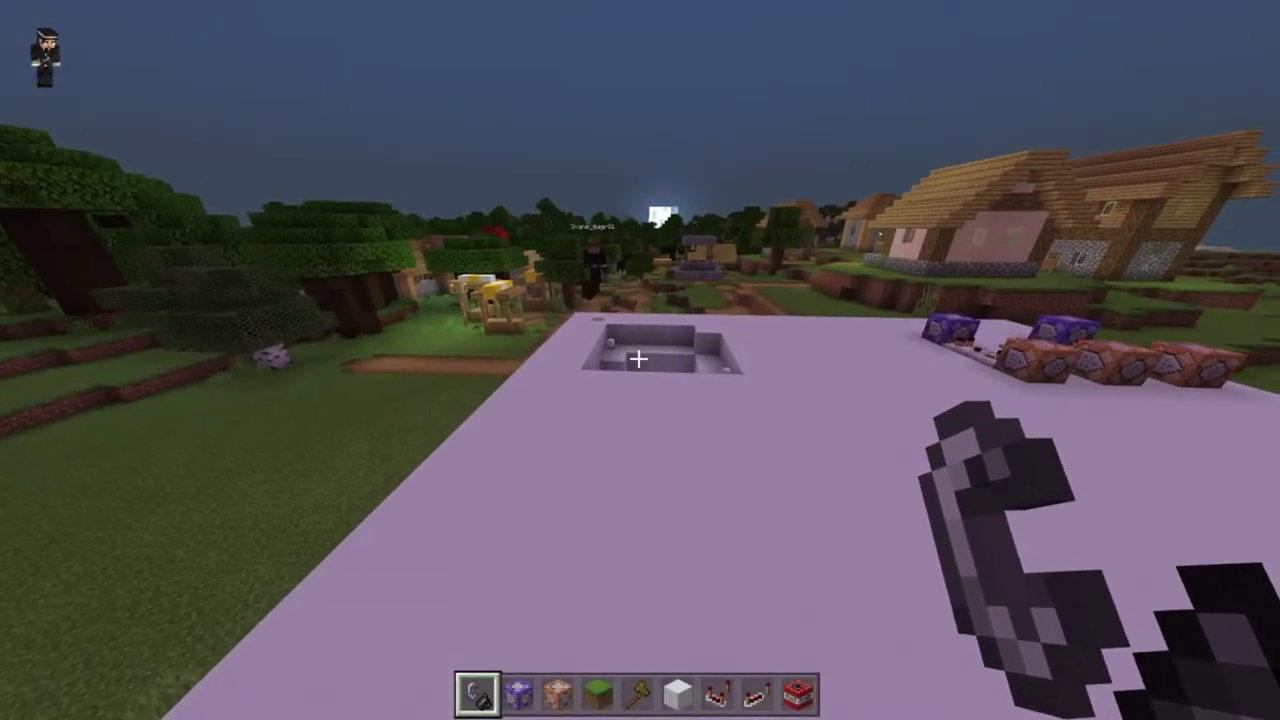
key(Escape)
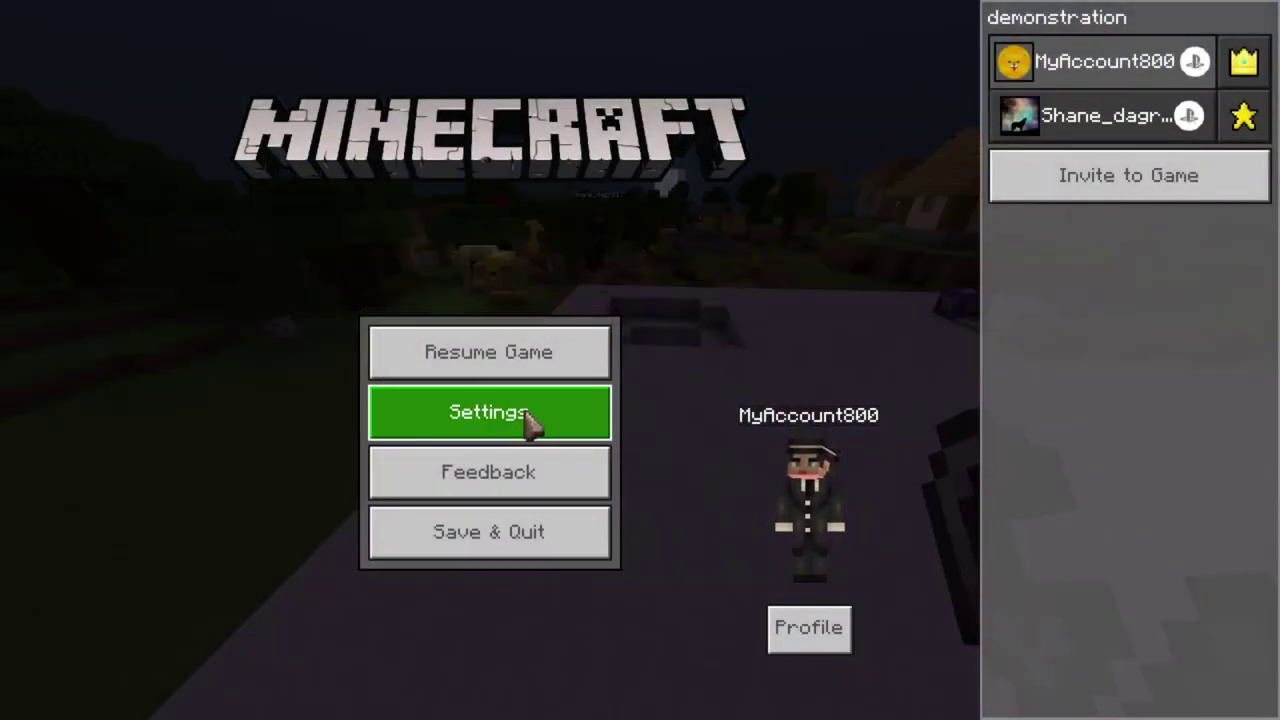
key(Escape)
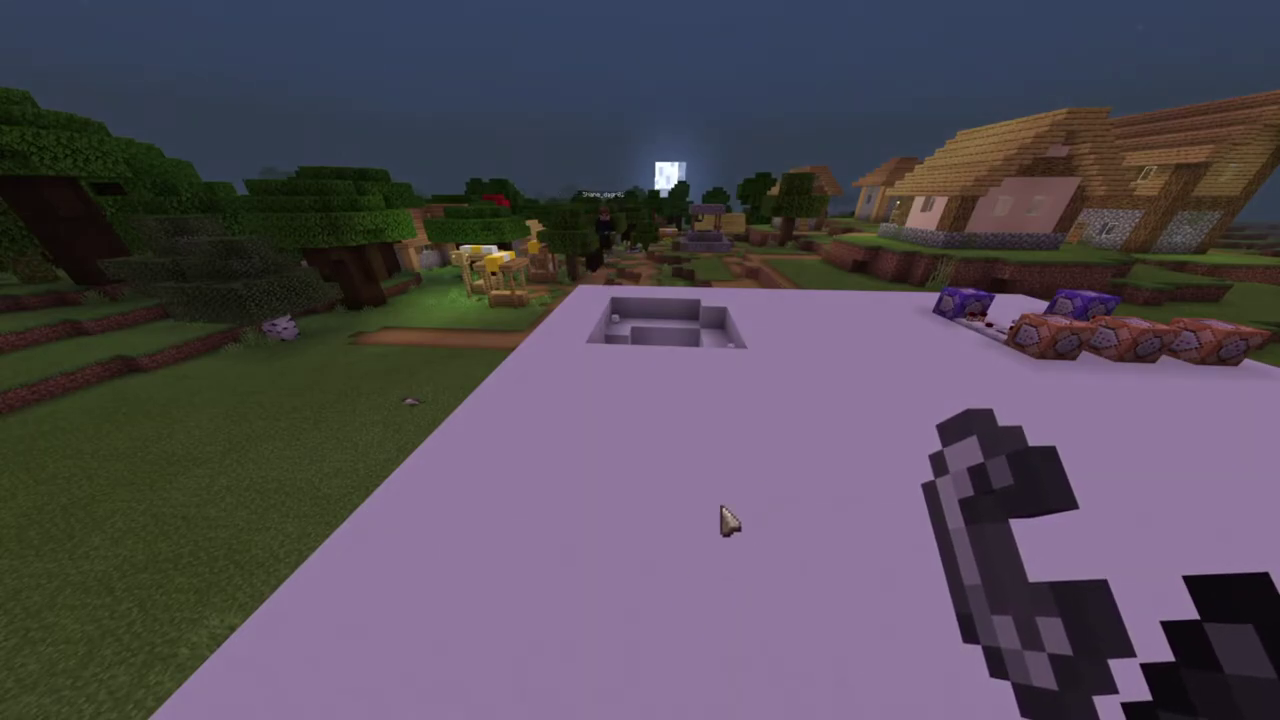
scroll(648, 460, down, 10)
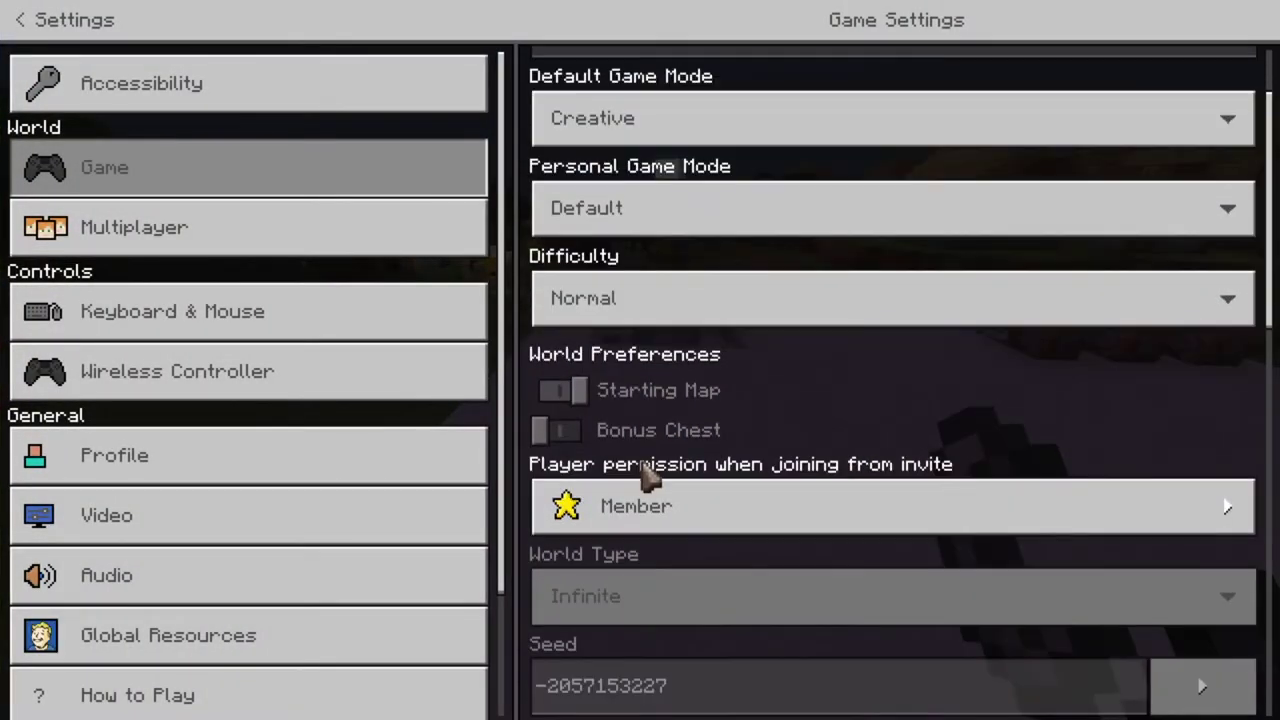
scroll(648, 543, down, 2)
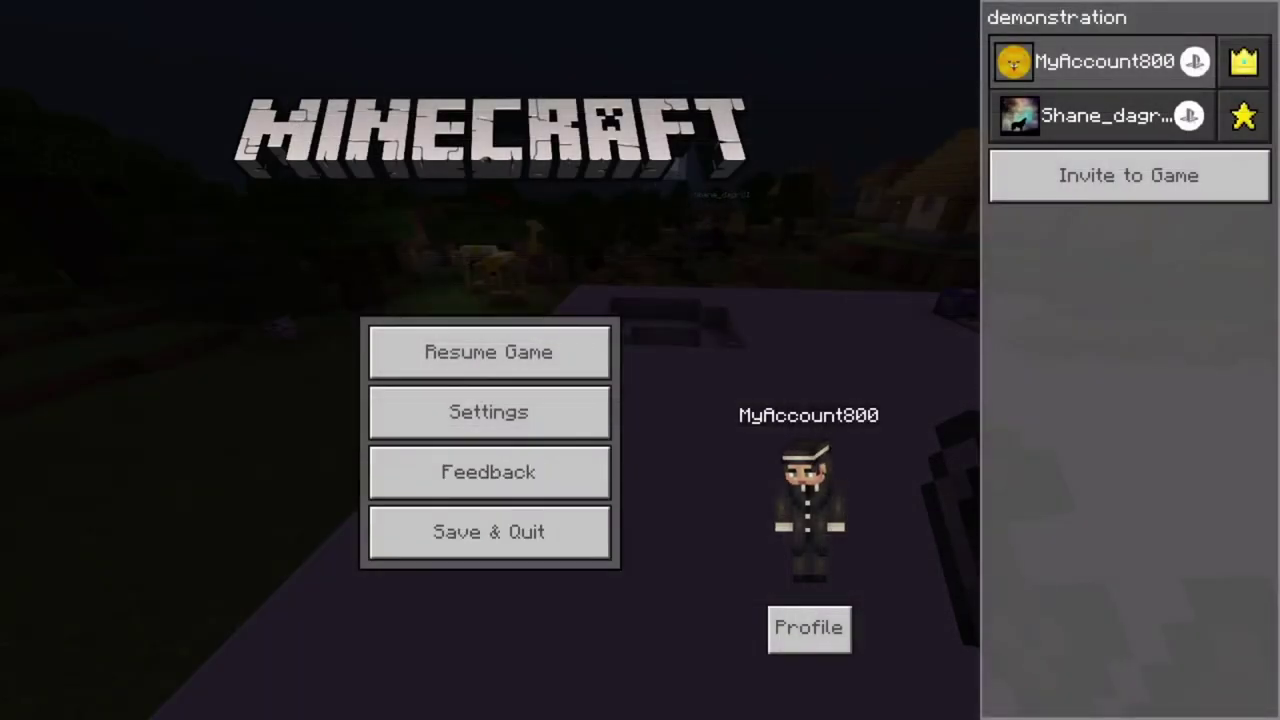
key(Escape)
Step: Place a line of TNT blocks across the platform and ignite them with the flint and steel
scroll(639, 358, down, 8)
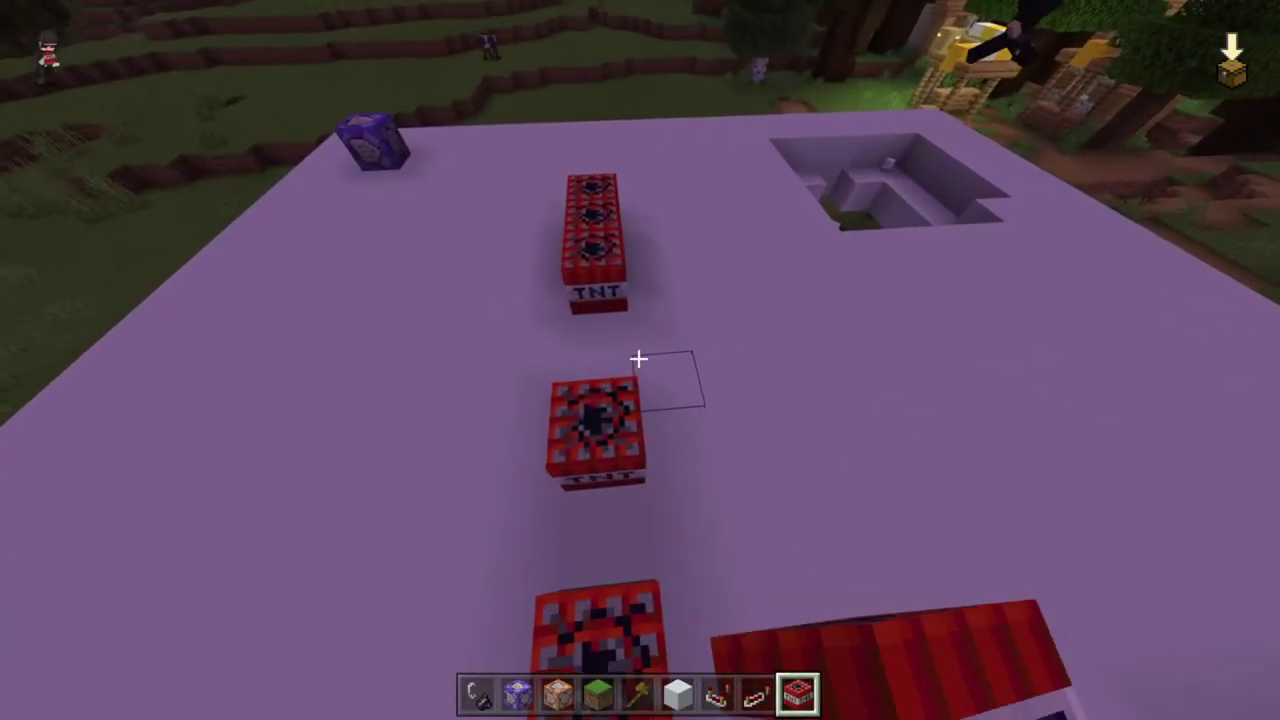
key(2)
key(1)
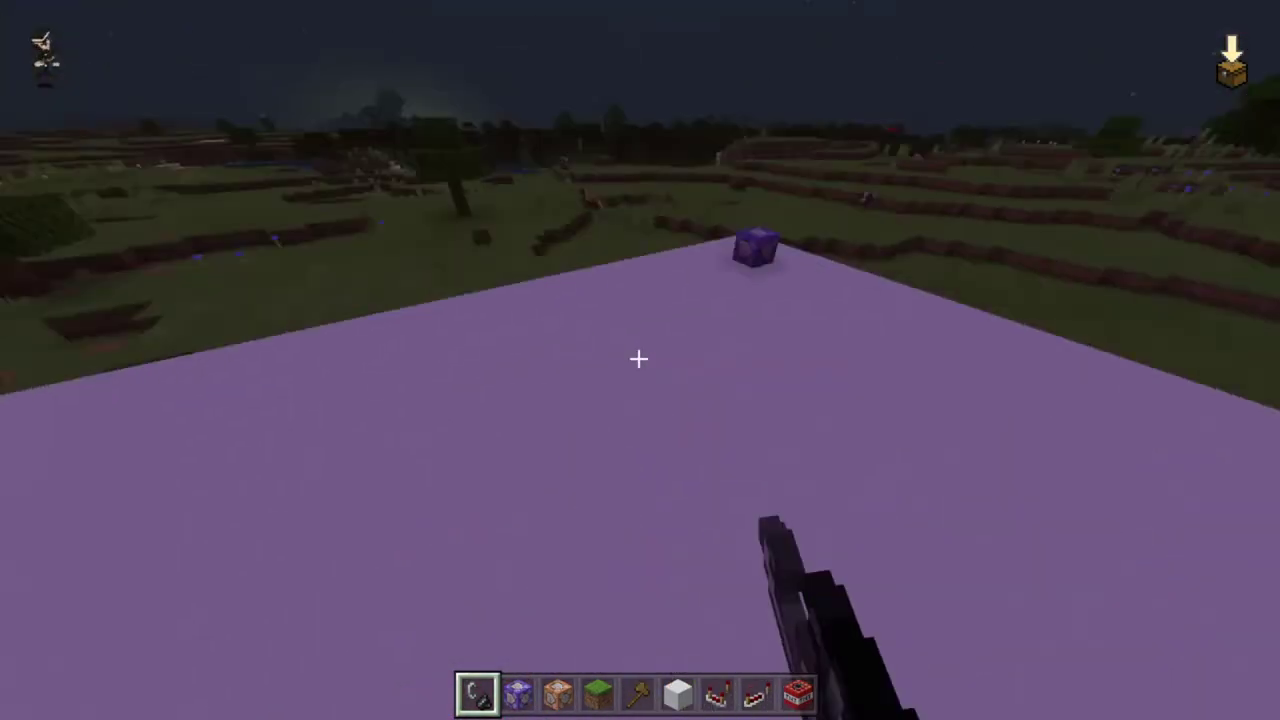
Step: Try a comparator and a repeater beside the standalone repeating command block, and break both again
key(2)
scroll(639, 359, down, 5)
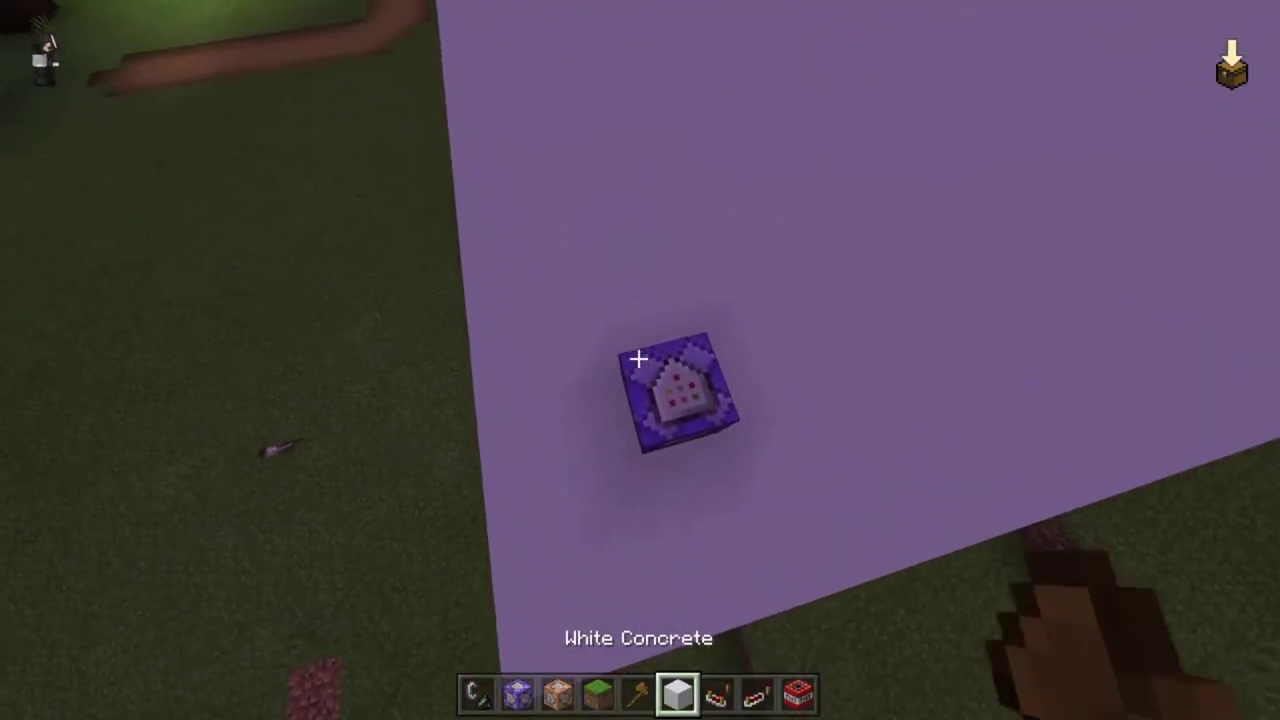
right_click(639, 359)
scroll(639, 359, down, 1)
right_click(639, 359)
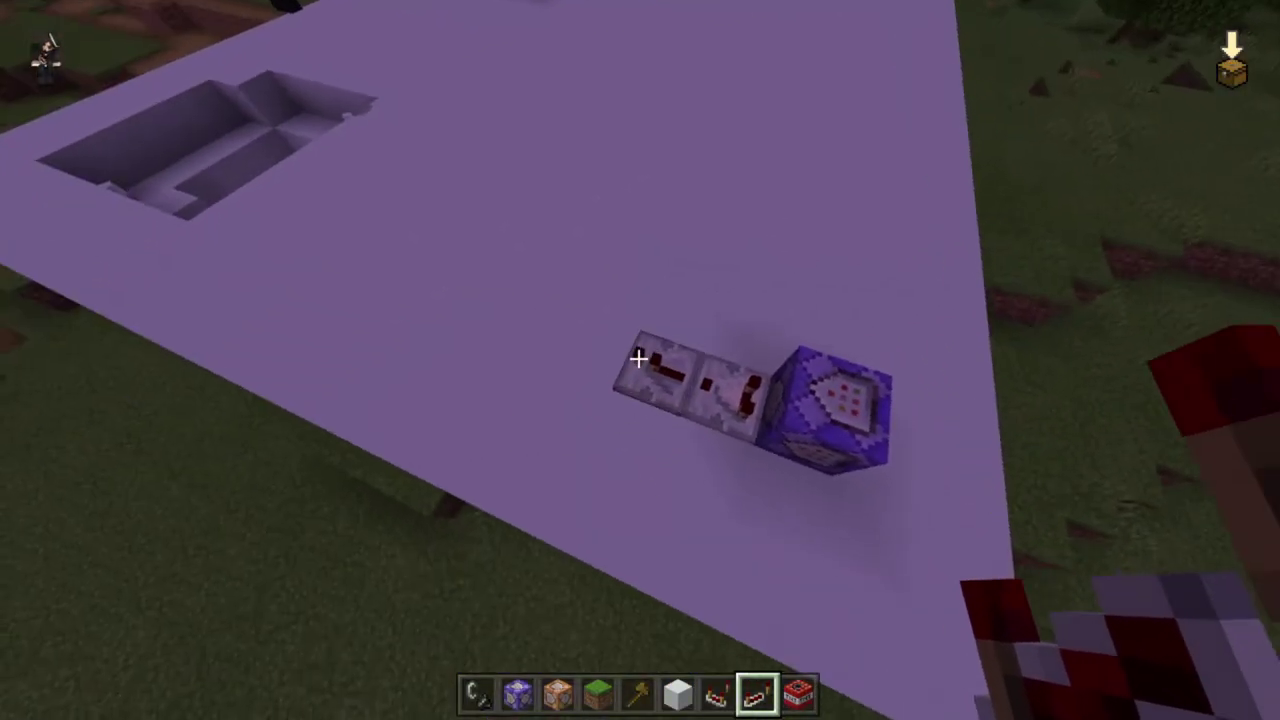
click(639, 359)
click(639, 359)
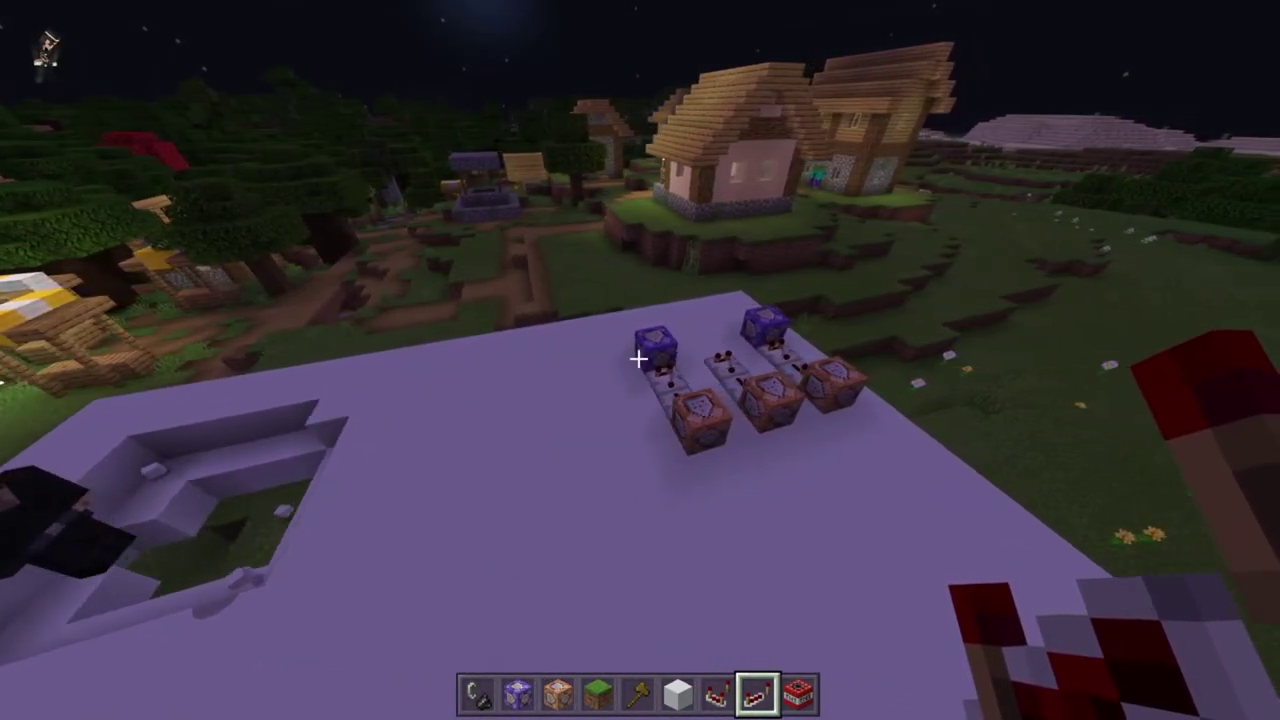
Step: Fly around the platform to examine the complete command block layout, and switch to the third-person view
key(w)
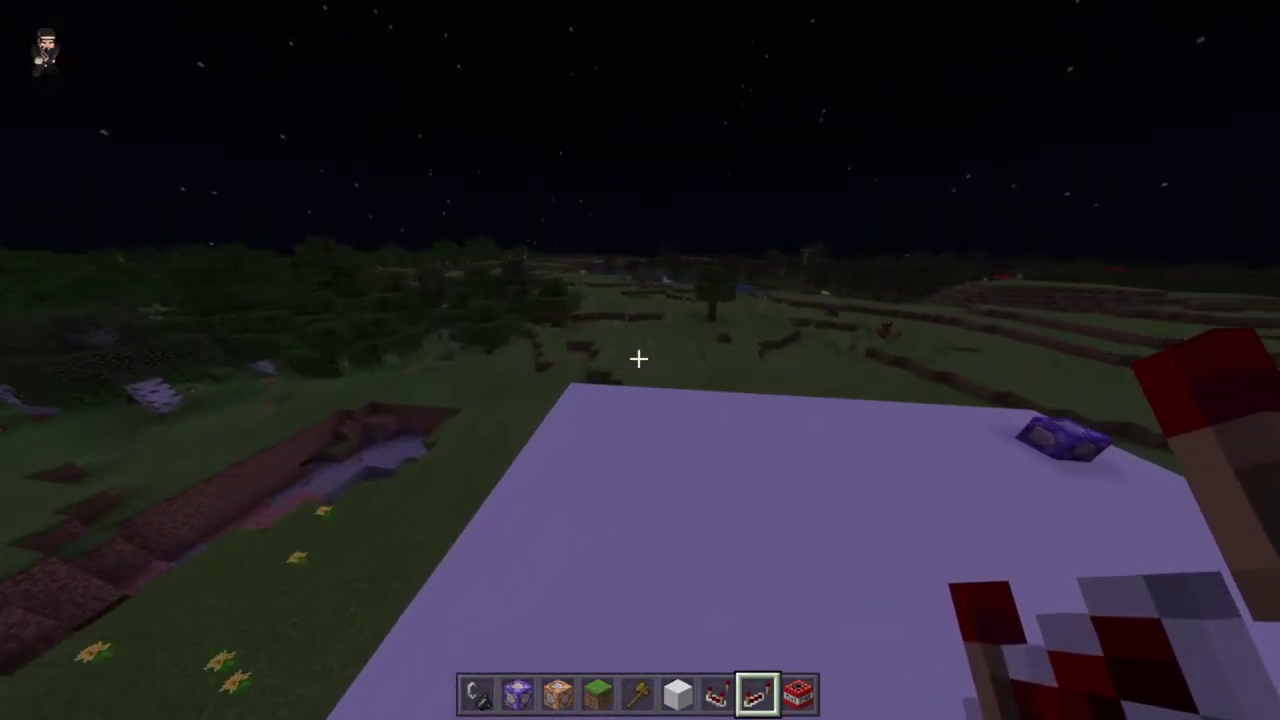
key(w)
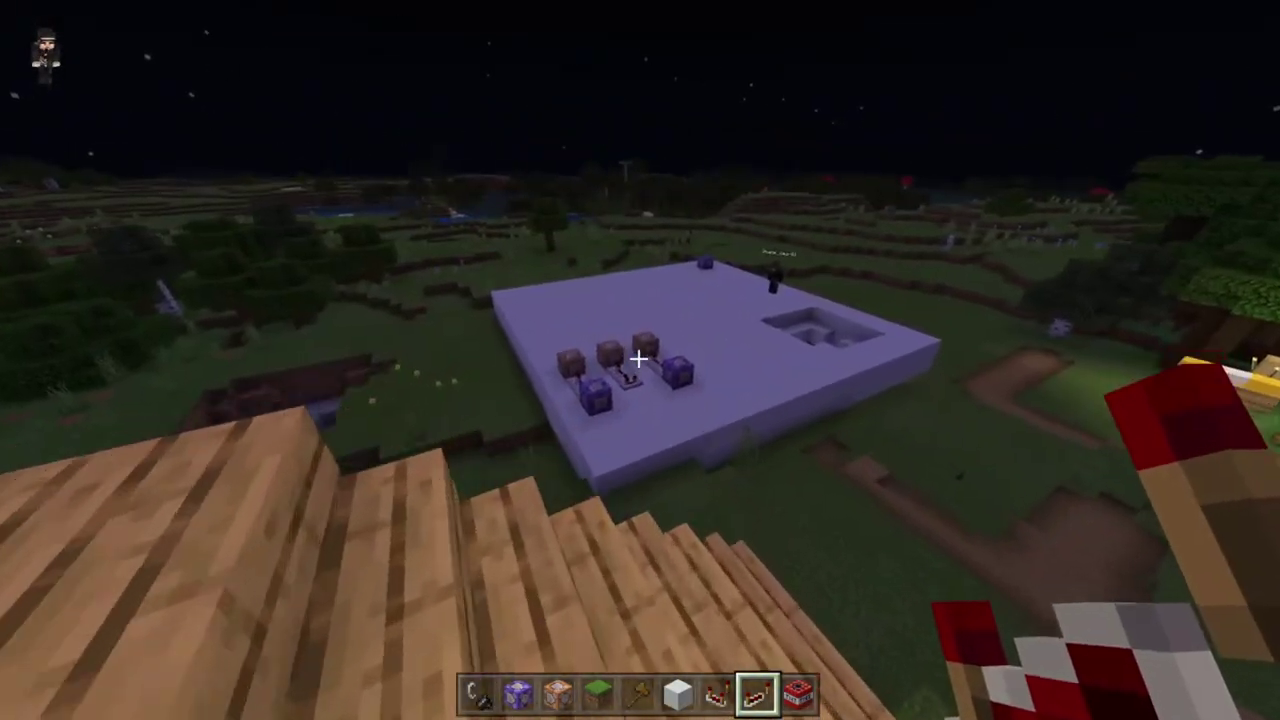
key(w)
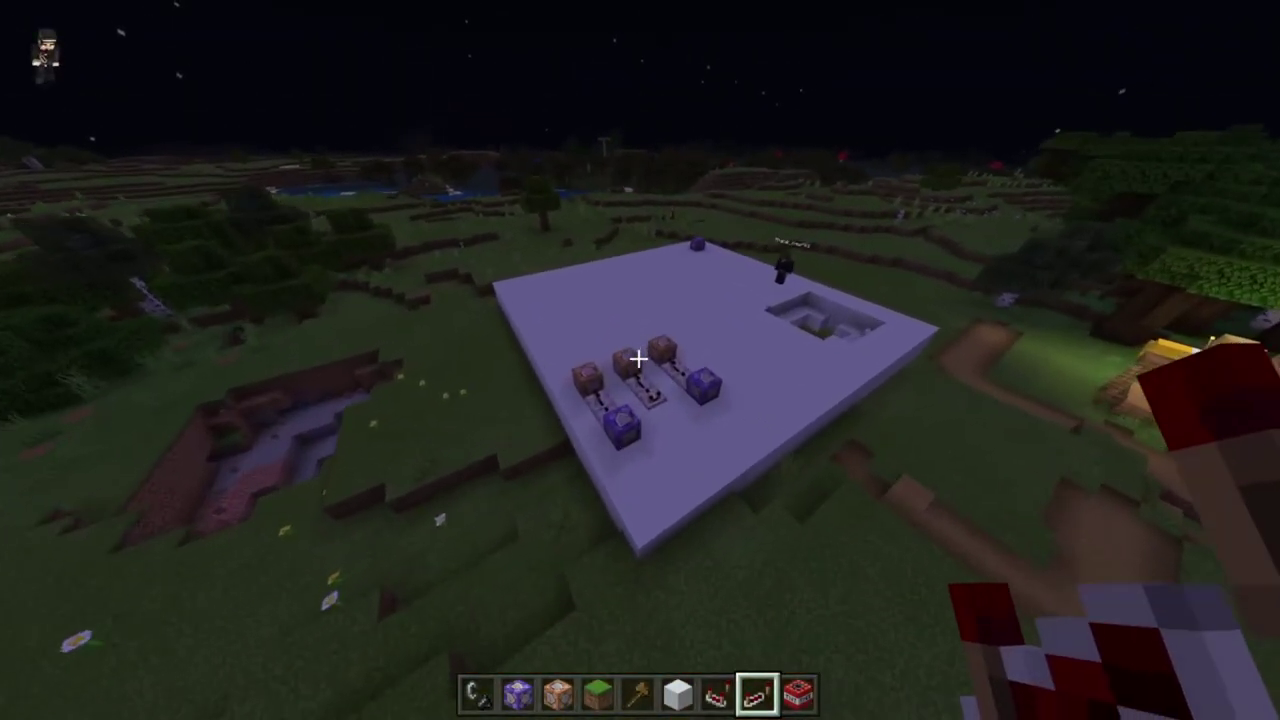
key(w)
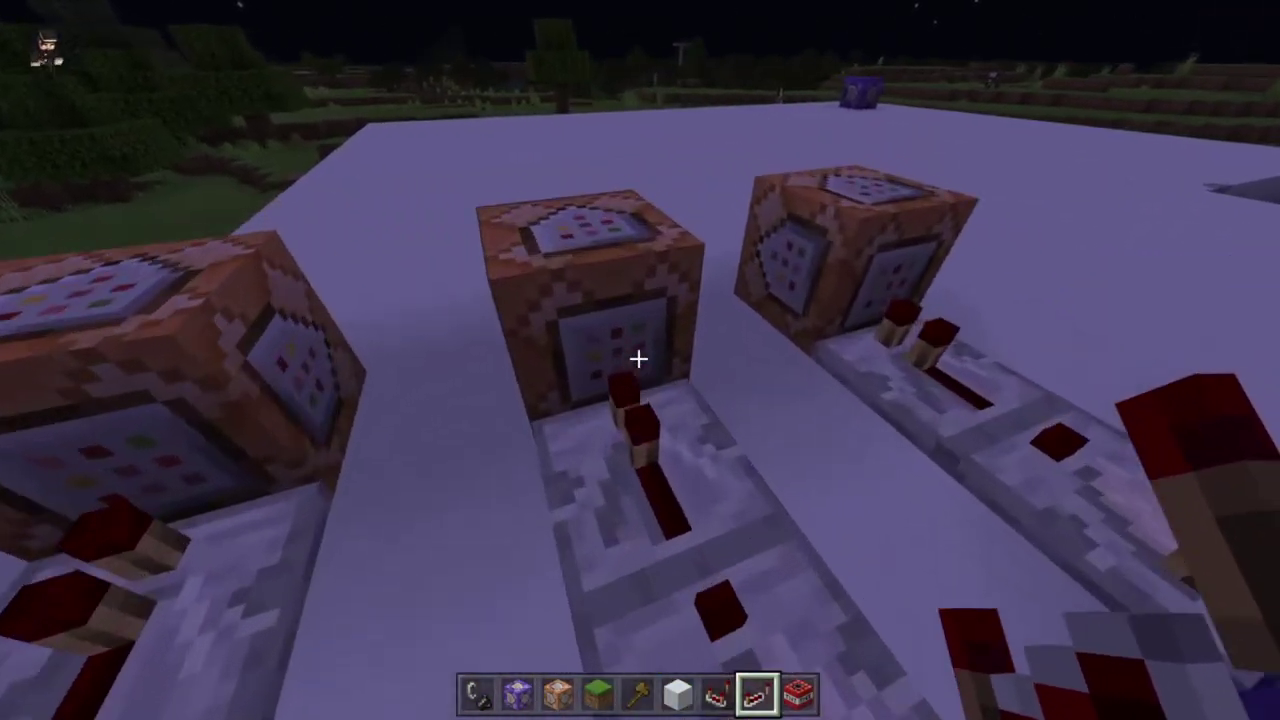
key(w)
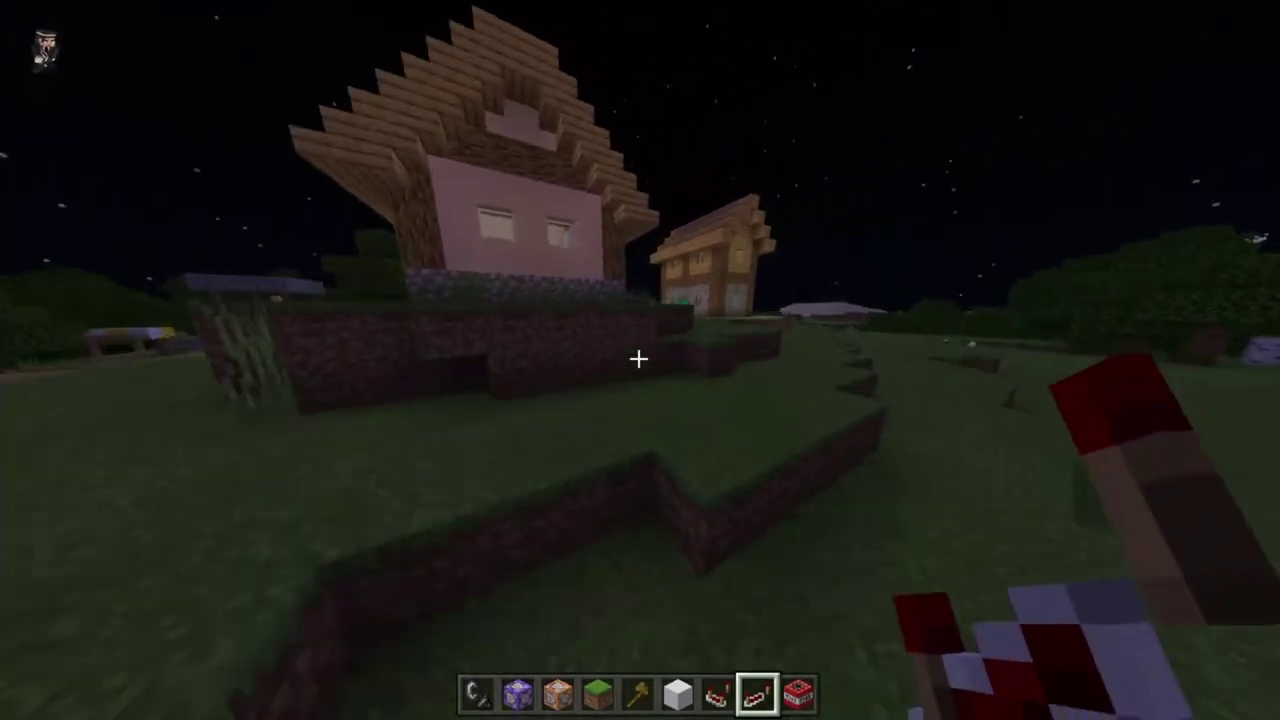
key(w)
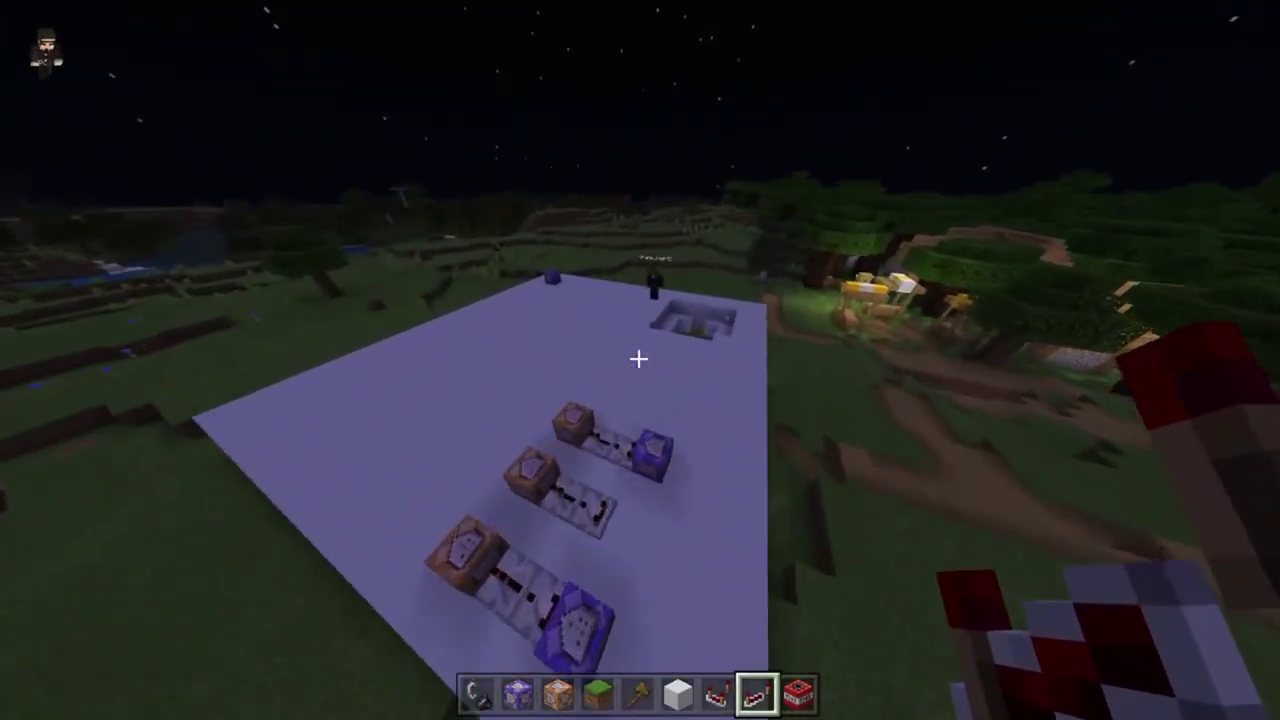
key(w)
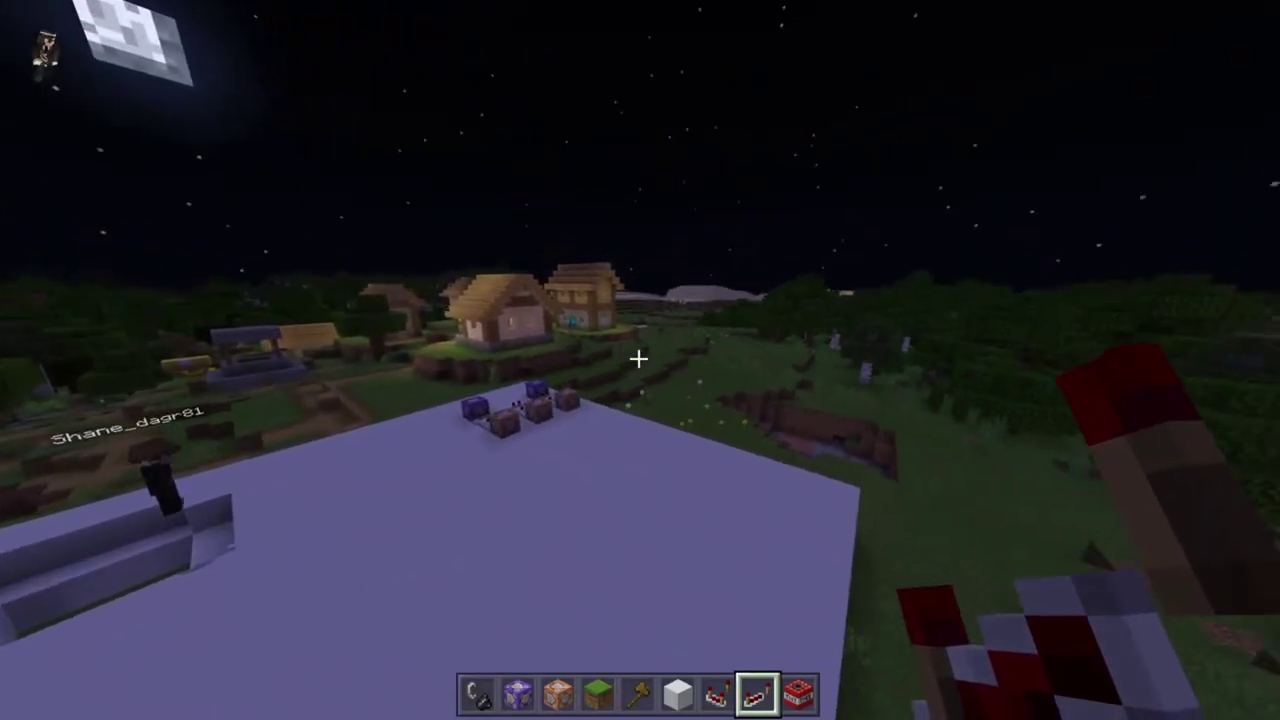
key(w)
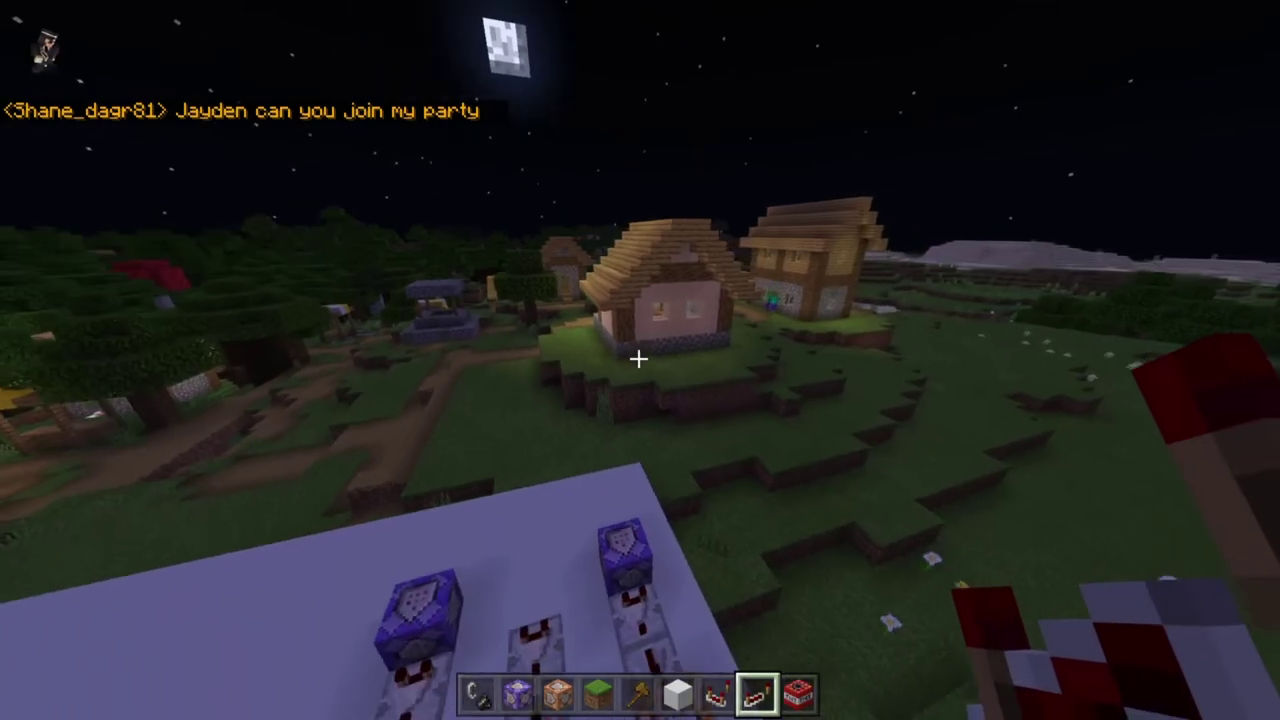
key(w)
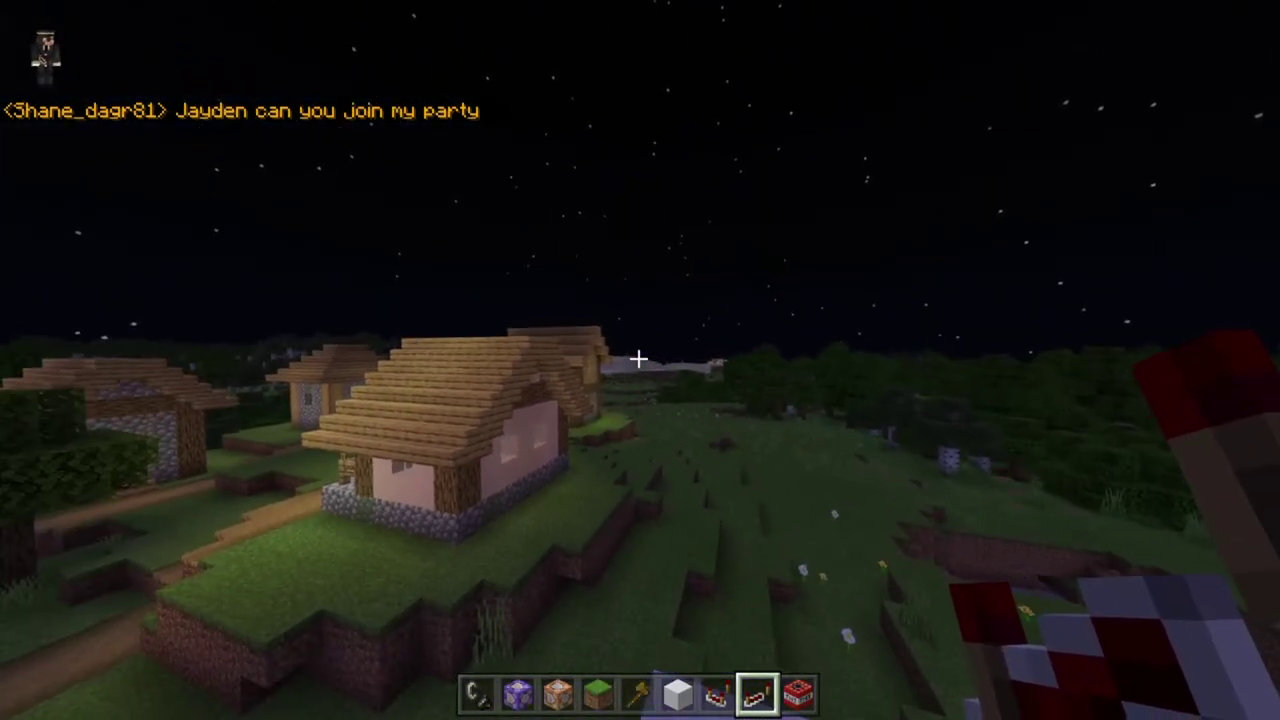
key(F5)
key(F5)
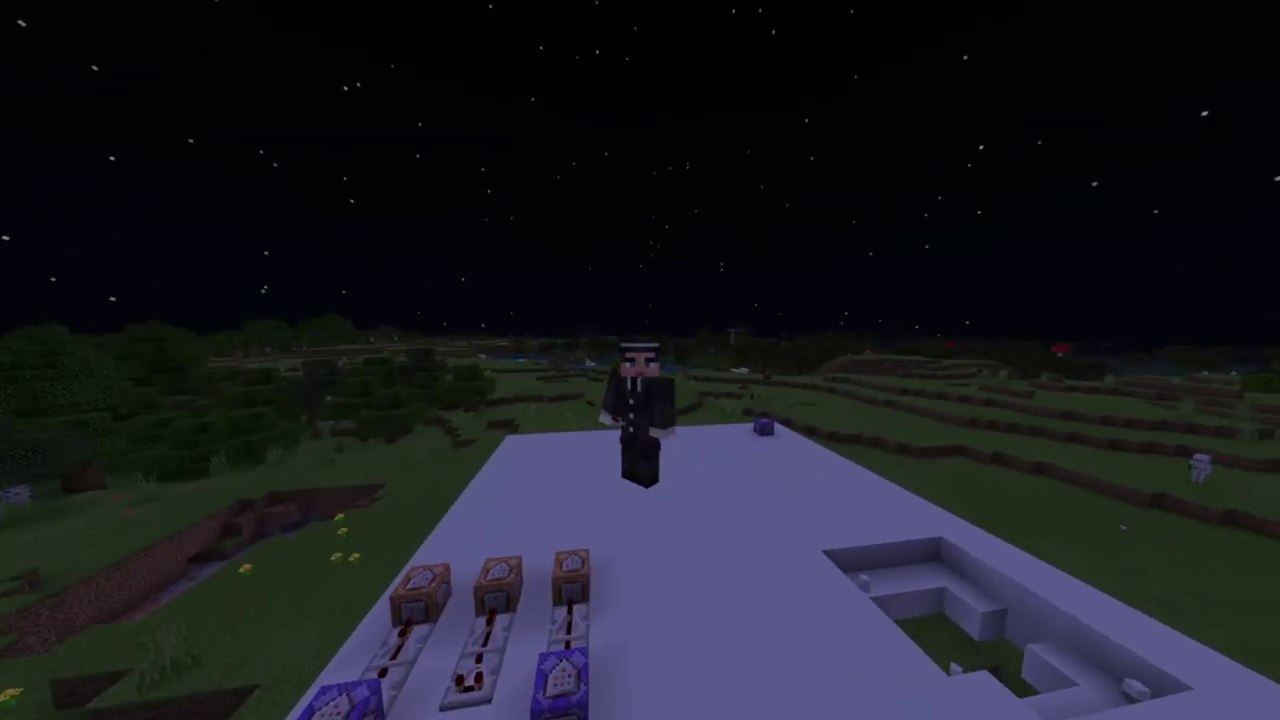